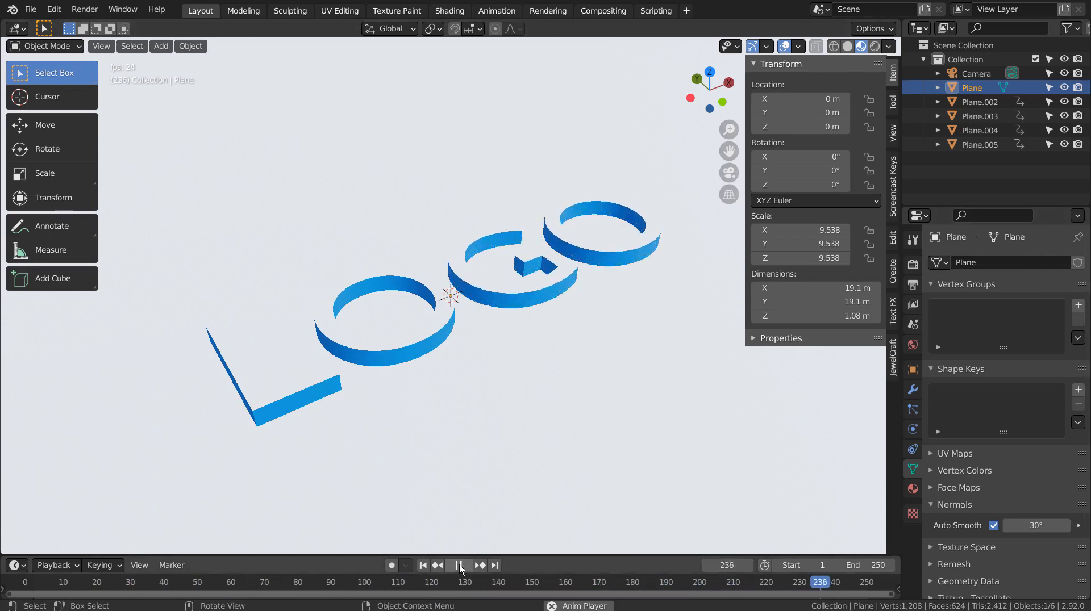
{"action": "key", "text": "space"}
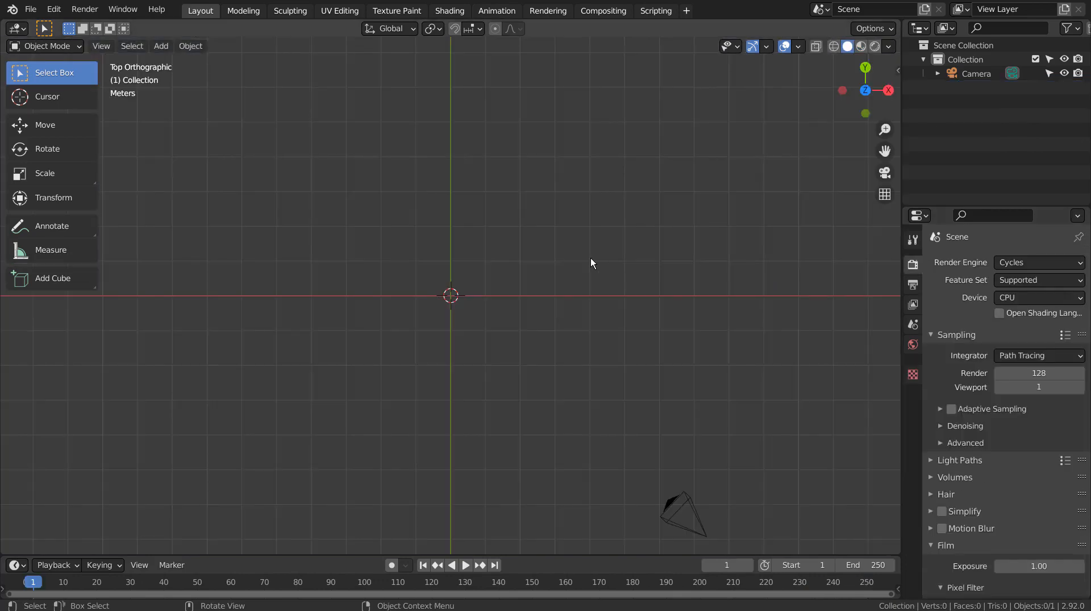
Add a mesh plane at the origin and scale it up to about 9.5 times its size.
{"action": "left_click", "coordinate": [591, 258]}
{"action": "key", "text": "shift+a"}
{"action": "mouse_move", "coordinate": [601, 265]}
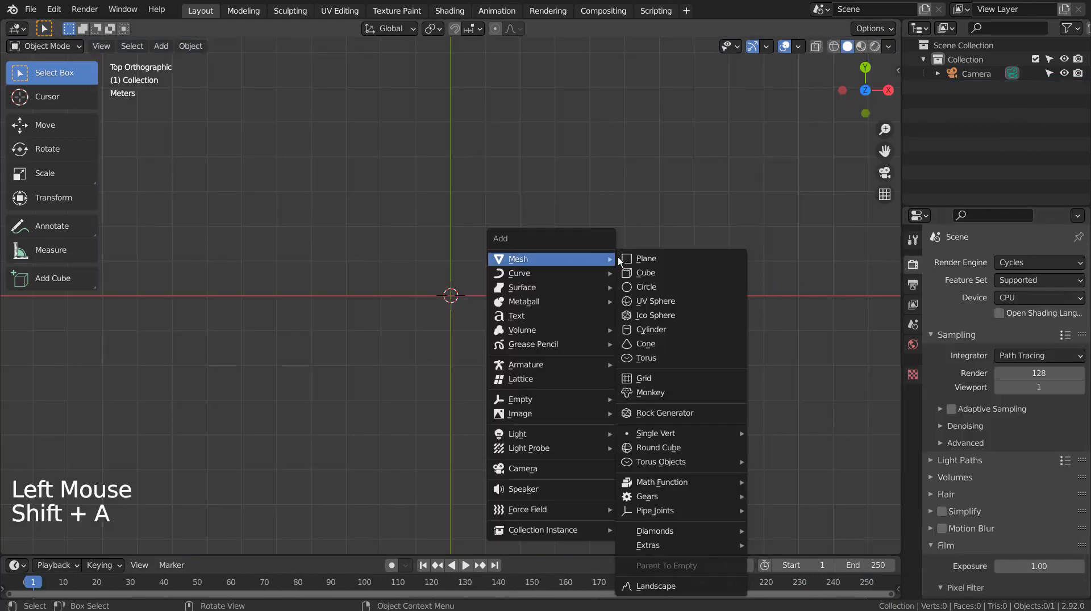
{"action": "left_click", "coordinate": [645, 259]}
{"action": "key", "text": "s"}
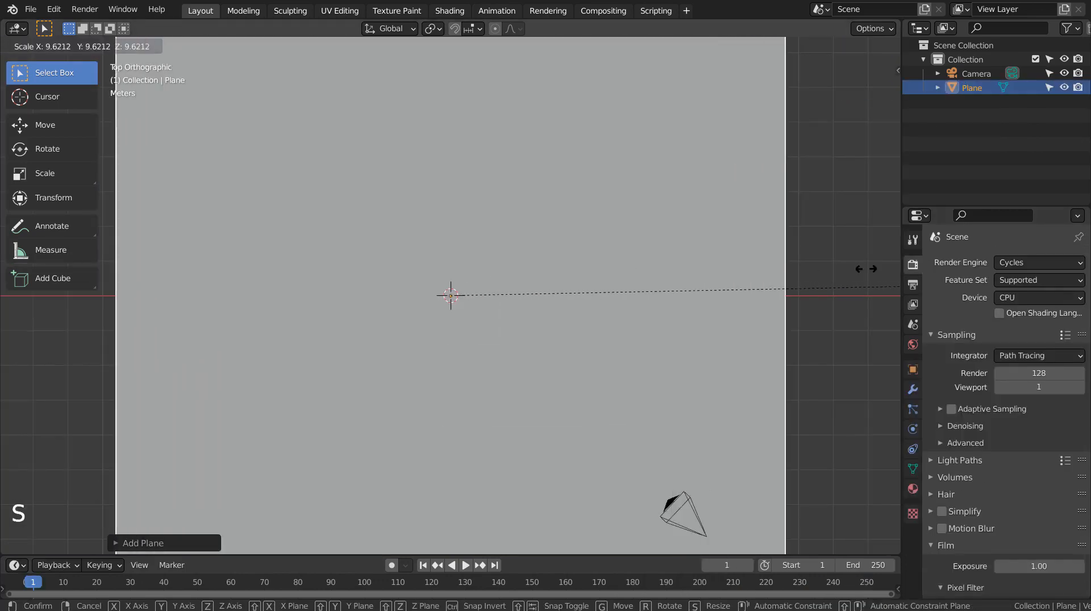
{"action": "left_click", "coordinate": [851, 273]}
Add a text object at the origin and delete its default wording.
{"action": "key", "text": "shift+a"}
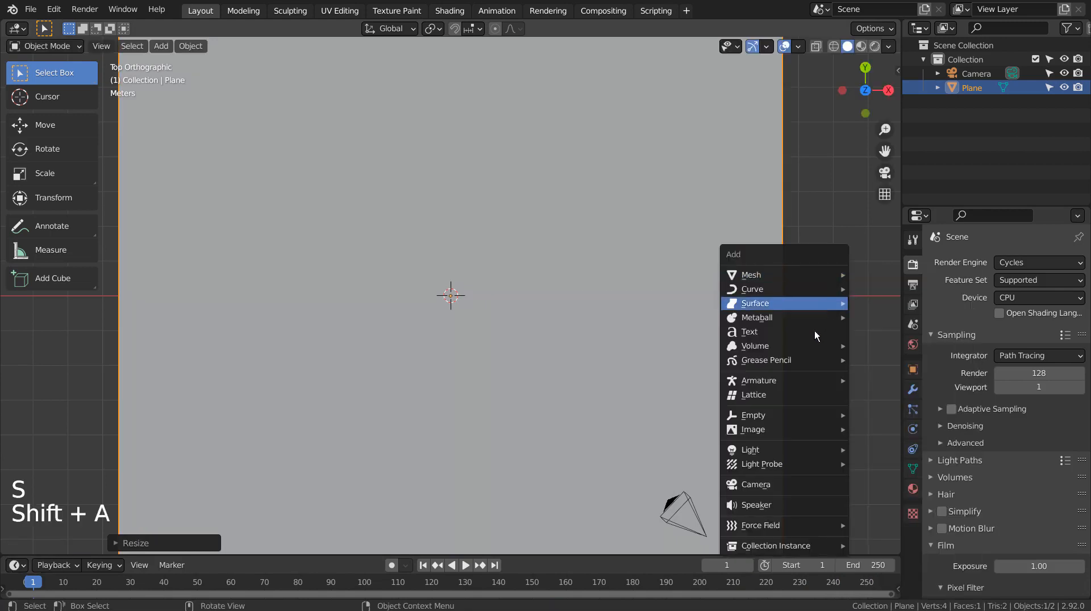
{"action": "mouse_move", "coordinate": [796, 423]}
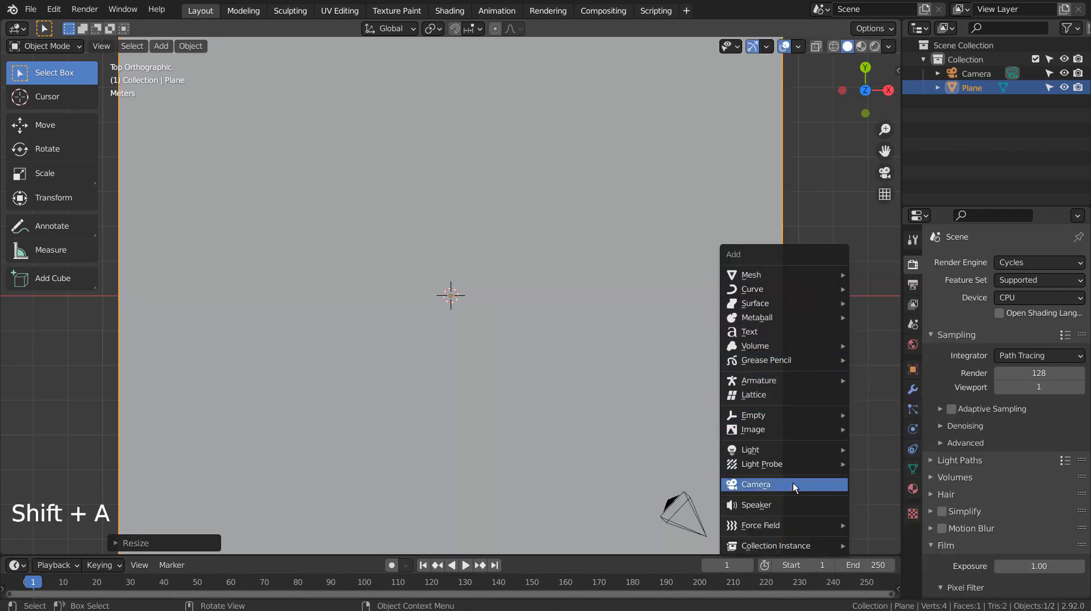
{"action": "left_click", "coordinate": [792, 334]}
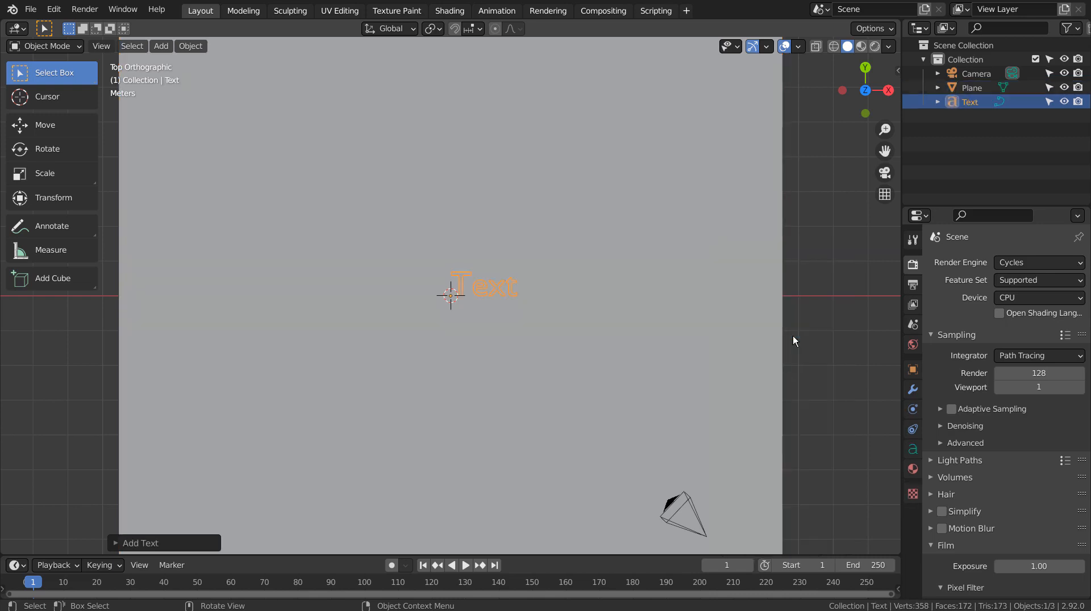
{"action": "key", "text": "Tab"}
{"action": "key", "text": "BackSpace"}
{"action": "key", "text": "BackSpace"}
{"action": "key", "text": "BackSpace"}
{"action": "key", "text": "BackSpace"}
{"action": "key", "text": "BackSpace"}
{"action": "key", "text": "BackSpace"}
{"action": "key", "text": "BackSpace"}
{"action": "key", "text": "BackSpace"}
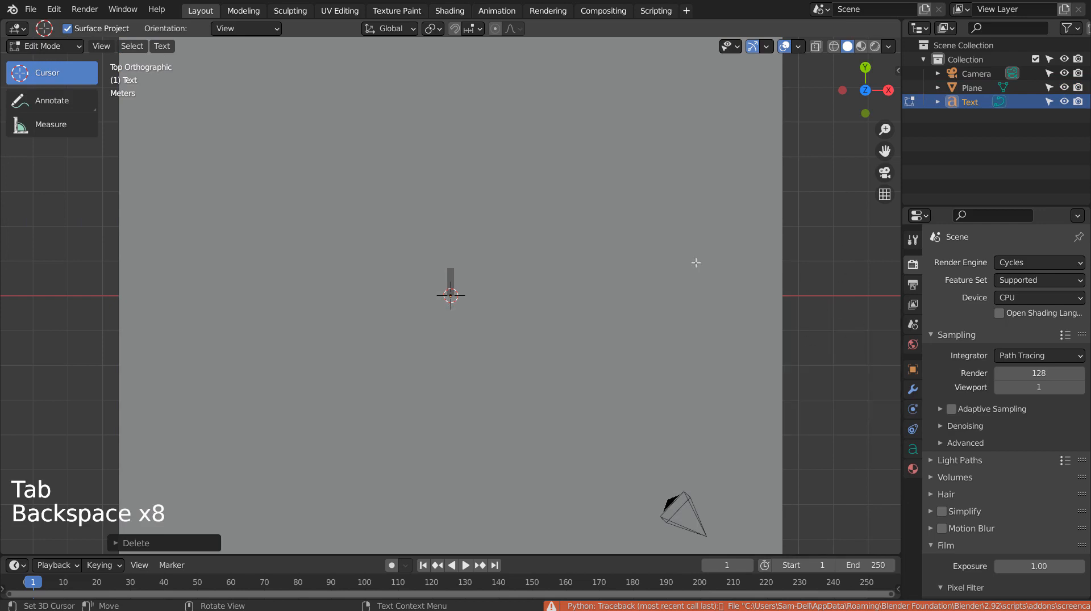
Enter LOGO as the wording of the text object.
{"action": "type", "text": "L"}
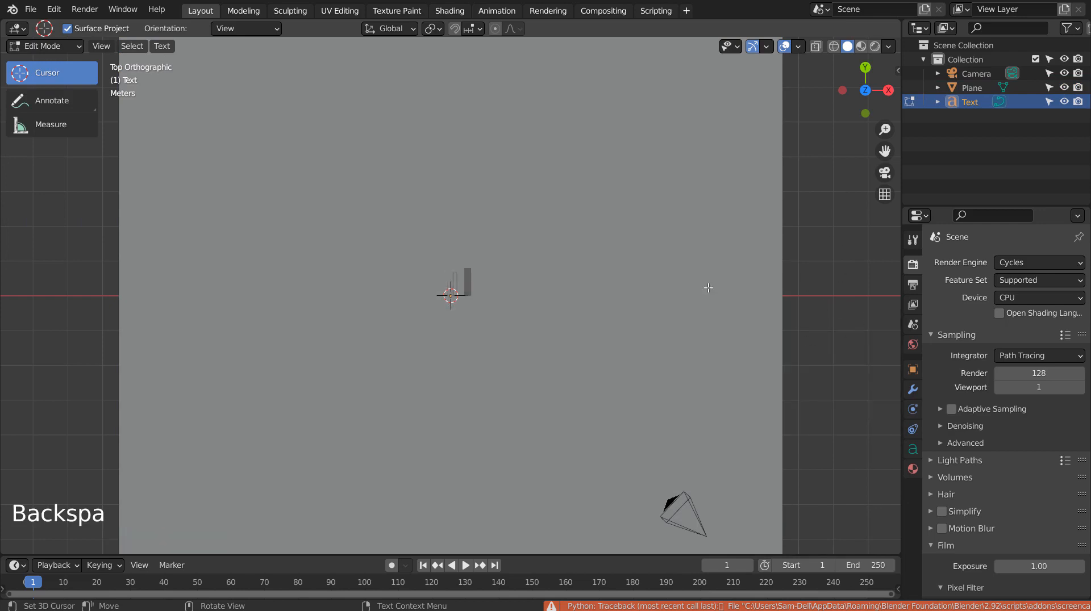
{"action": "key", "text": "Tab"}
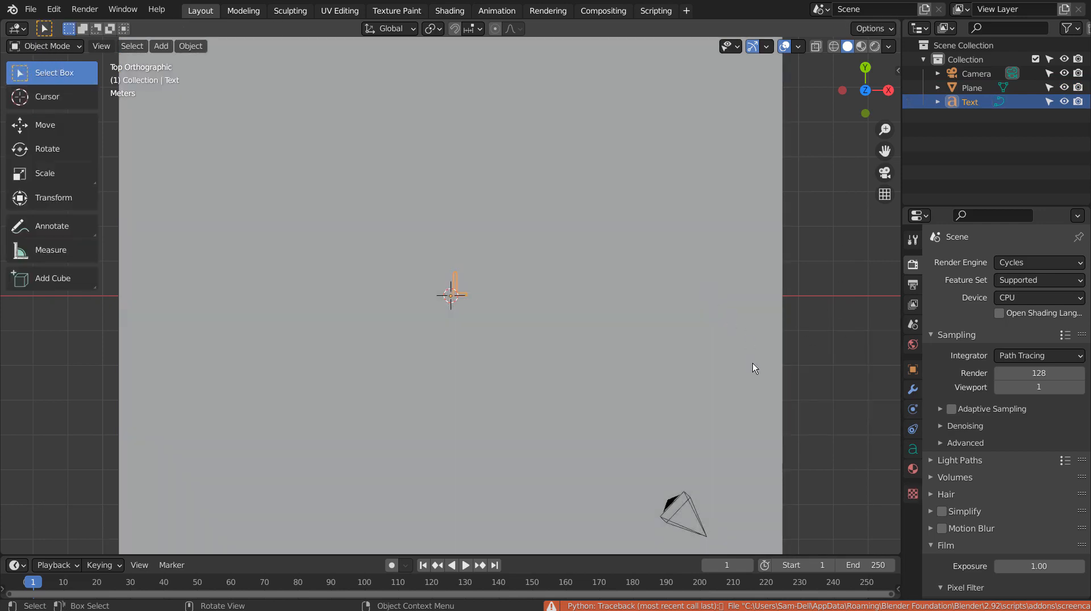
{"action": "middle_click_drag", "start_coordinate": [753, 364], "coordinate": [702, 312]}
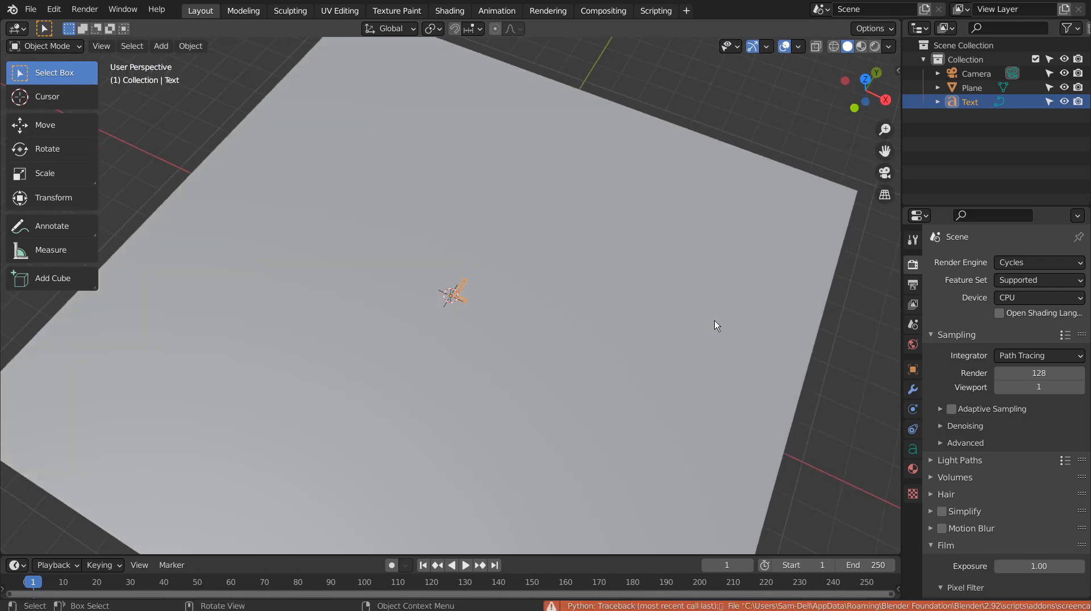
{"action": "key", "text": "Tab"}
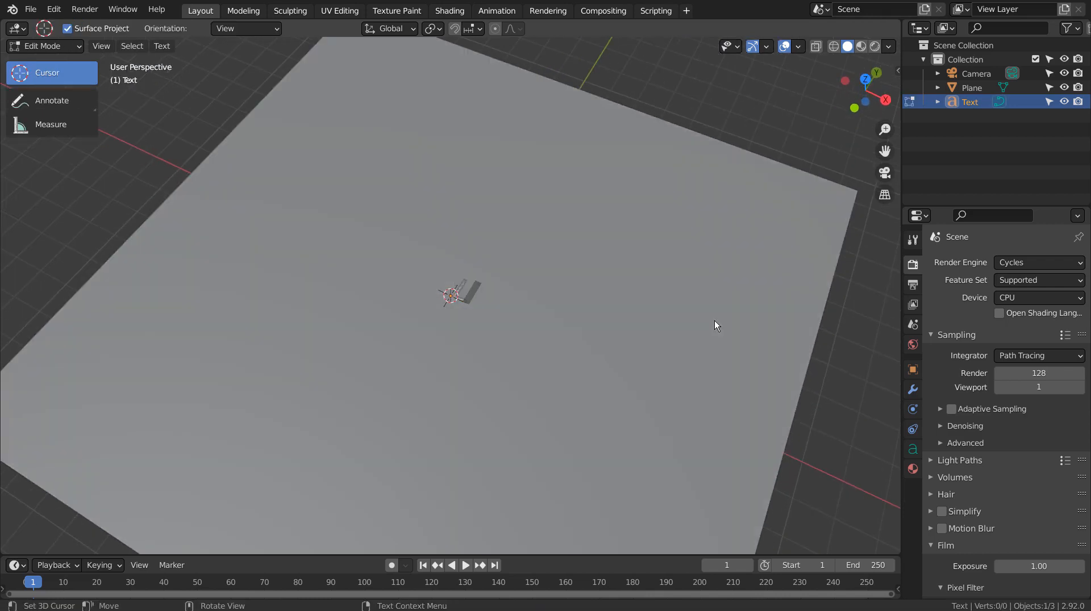
{"action": "type", "text": "LOGO"}
{"action": "key", "text": "Tab"}
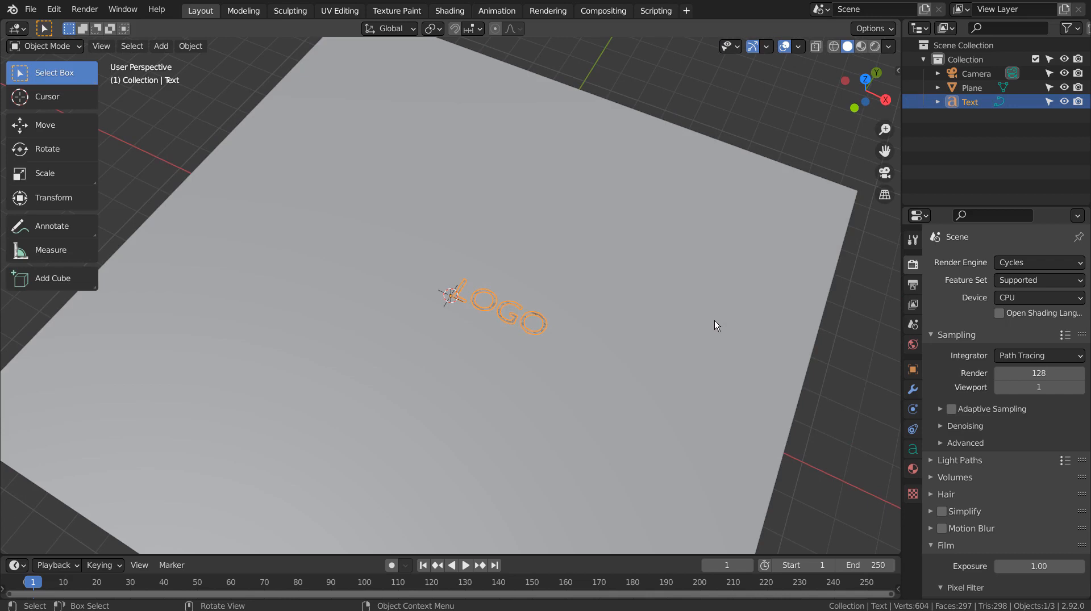
Raise the LOGO text above the plane and centre it over the origin in the top view.
{"action": "key", "text": "g"}
{"action": "left_click", "coordinate": [717, 305]}
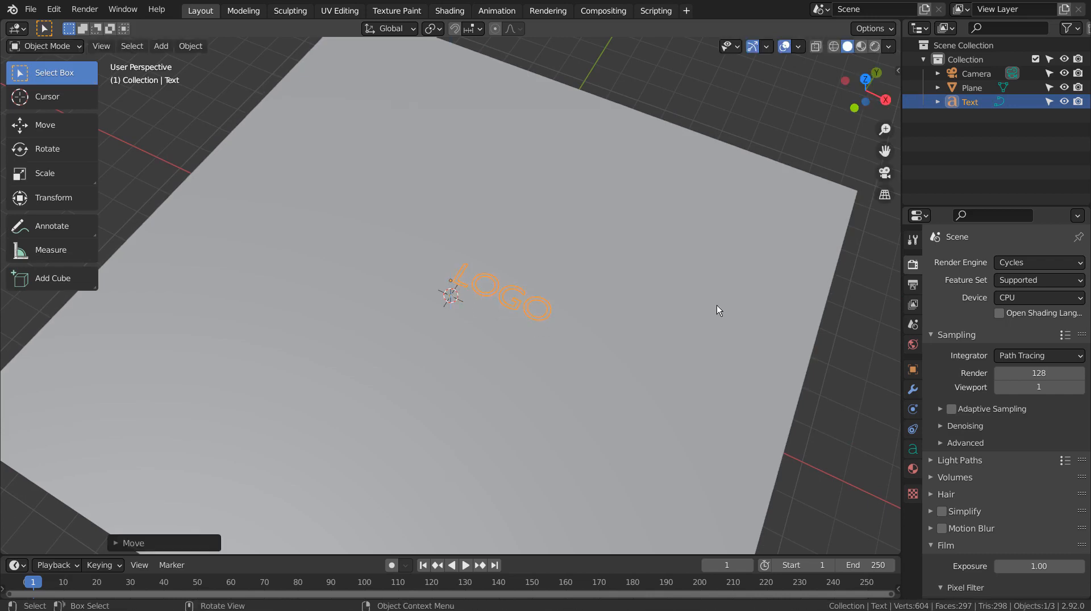
{"action": "key", "text": "KP_1"}
{"action": "key", "text": "KP_7"}
{"action": "key", "text": "g"}
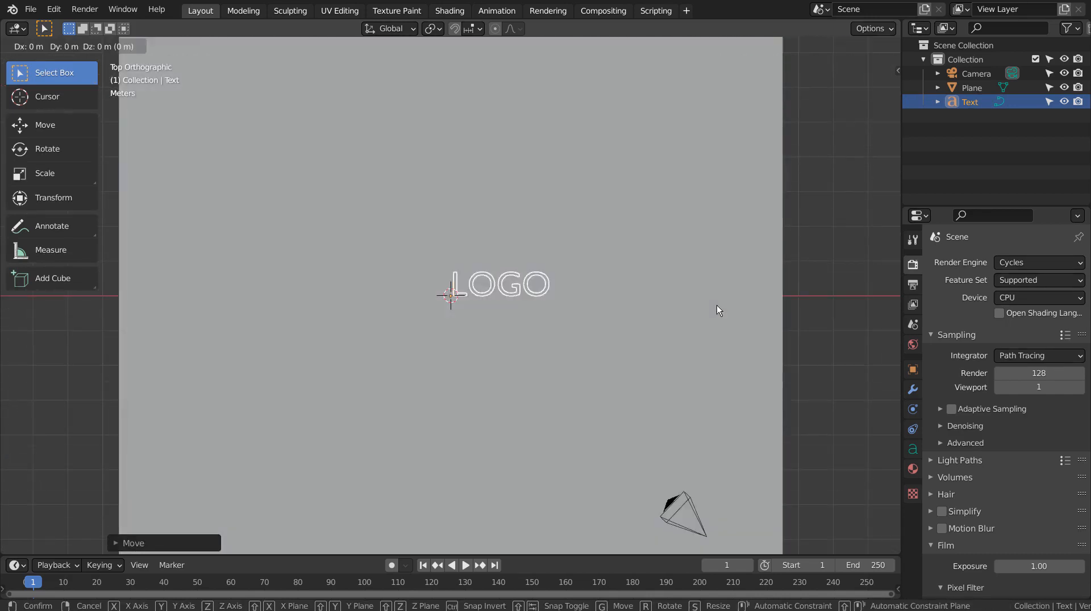
{"action": "left_click", "coordinate": [672, 319]}
{"action": "mouse_move", "coordinate": [673, 318]}
{"action": "middle_mouse_down"}
{"action": "mouse_move", "coordinate": [682, 200]}
{"action": "mouse_move", "coordinate": [680, 318]}
{"action": "middle_mouse_up"}
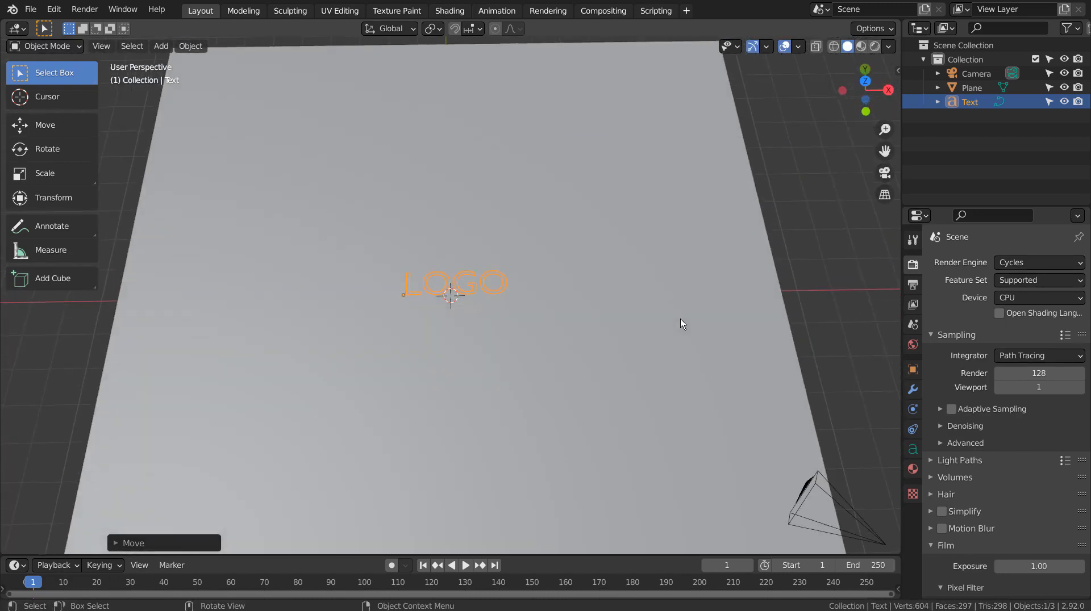
Cut the LOGO outlines into the plane with Knife Project, projecting the text from the top view.
{"action": "key", "text": "KP_7"}
{"action": "left_click", "coordinate": [681, 318], "text": "shift"}
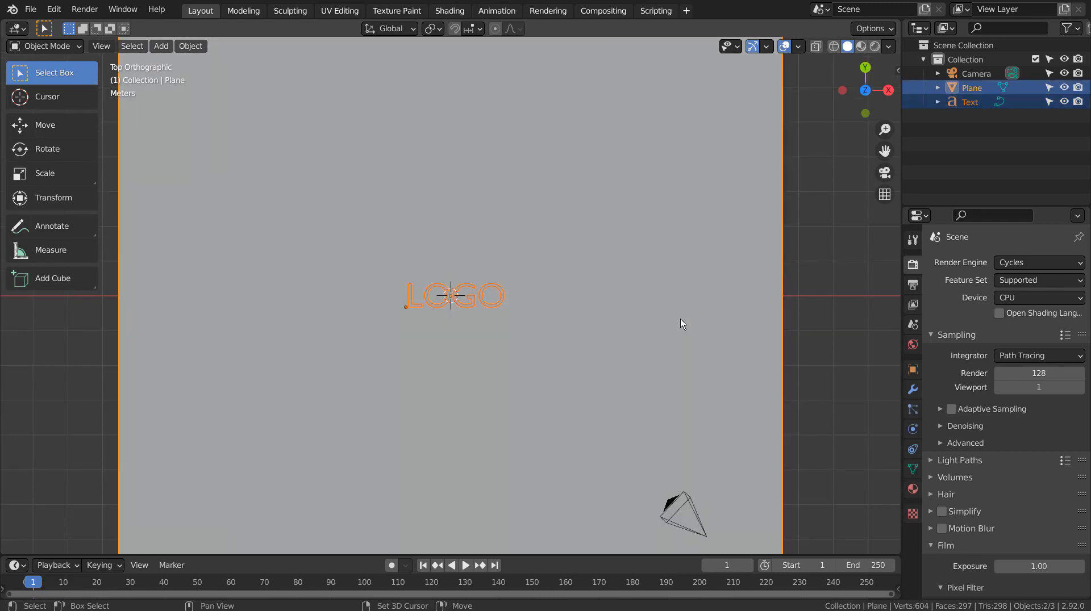
{"action": "scroll", "coordinate": [627, 287], "scroll_direction": "up", "scroll_amount": 3}
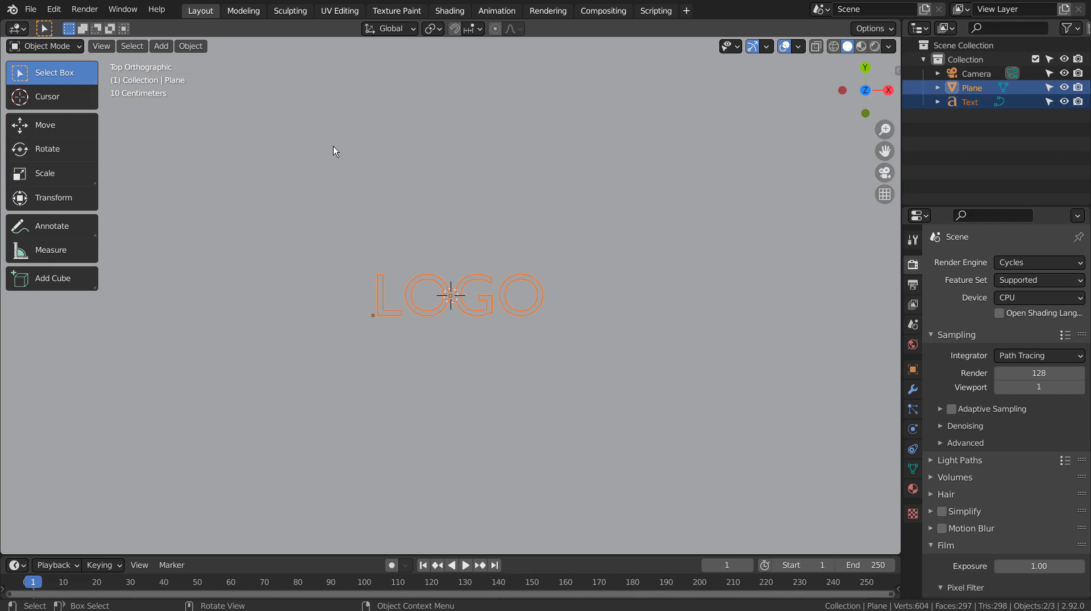
{"action": "key", "text": "Tab"}
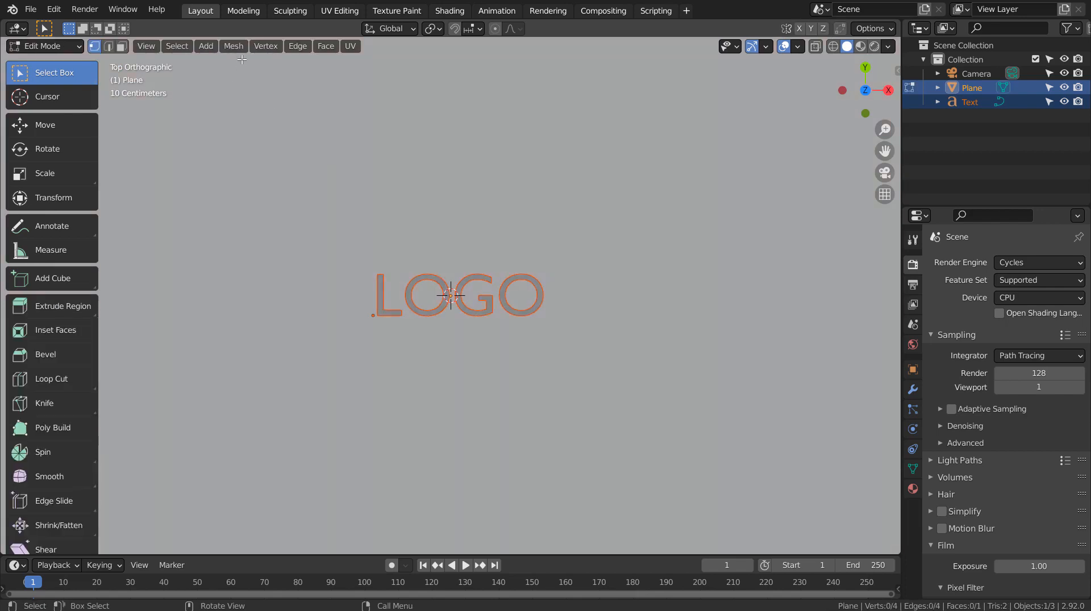
{"action": "left_click", "coordinate": [233, 46]}
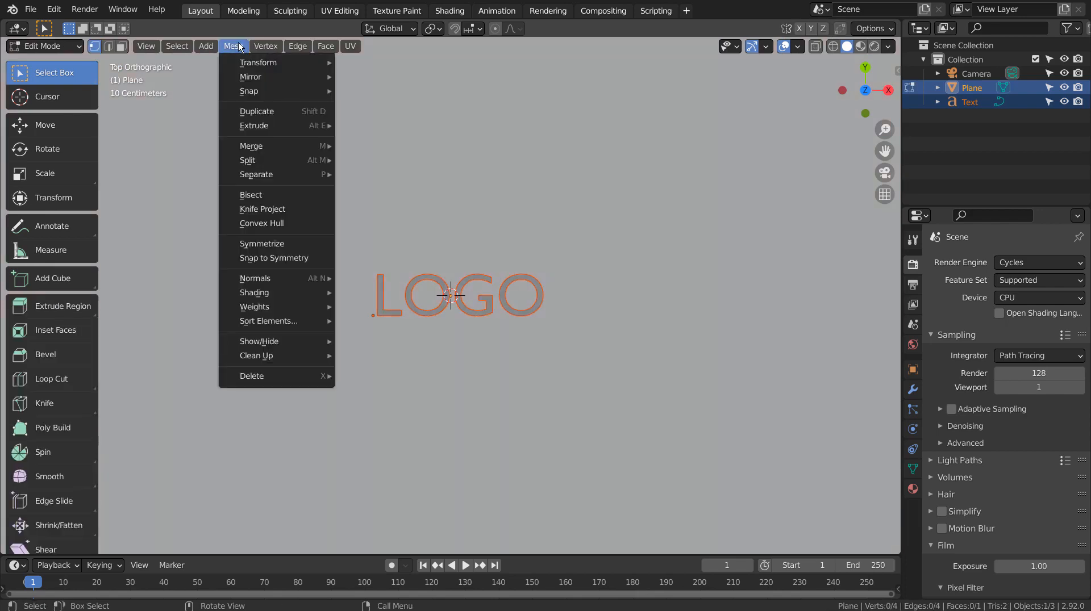
{"action": "left_click", "coordinate": [312, 210]}
{"action": "middle_click_drag", "start_coordinate": [577, 328], "coordinate": [633, 237]}
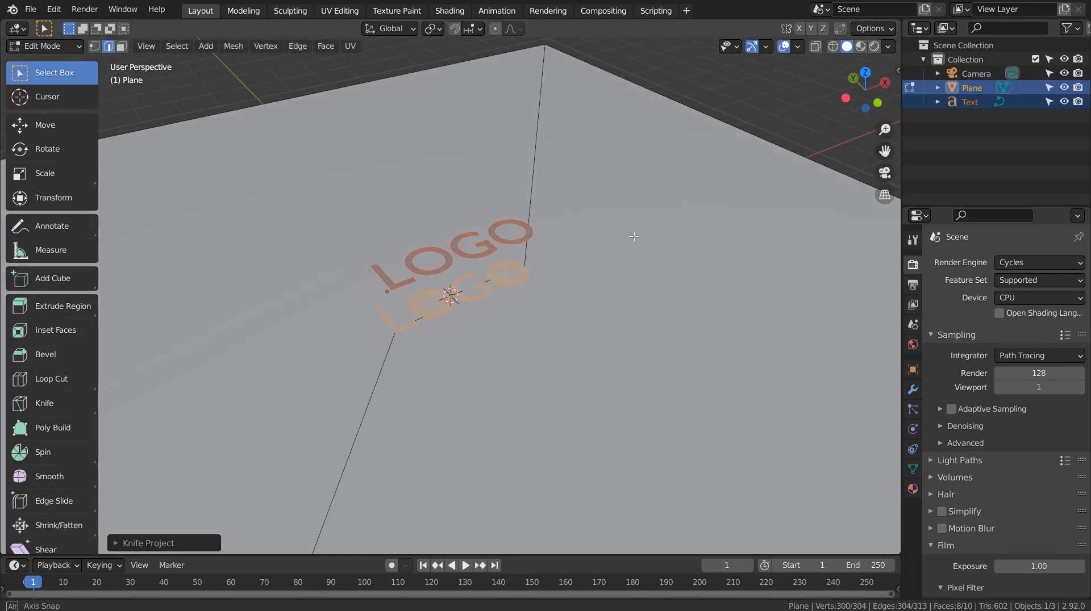
Return to object mode and delete the LOGO text object floating above the plane.
{"action": "key", "text": "Tab"}
{"action": "left_click", "coordinate": [529, 236]}
{"action": "key", "text": "Delete"}
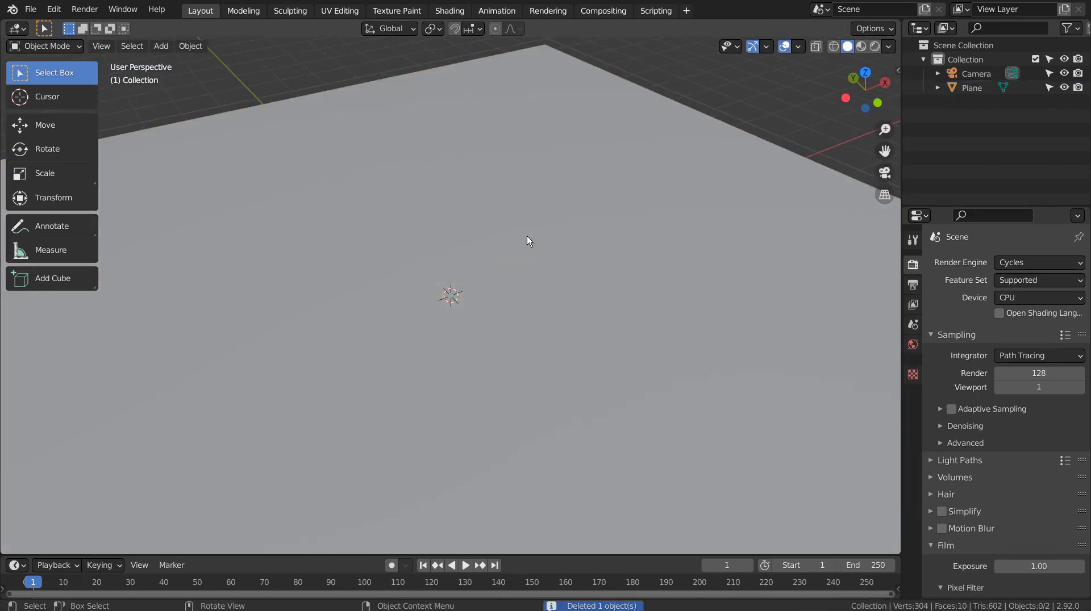
Separate the selected LOGO letter faces from the plane into their own object.
{"action": "left_click", "coordinate": [489, 295]}
{"action": "key", "text": "Tab"}
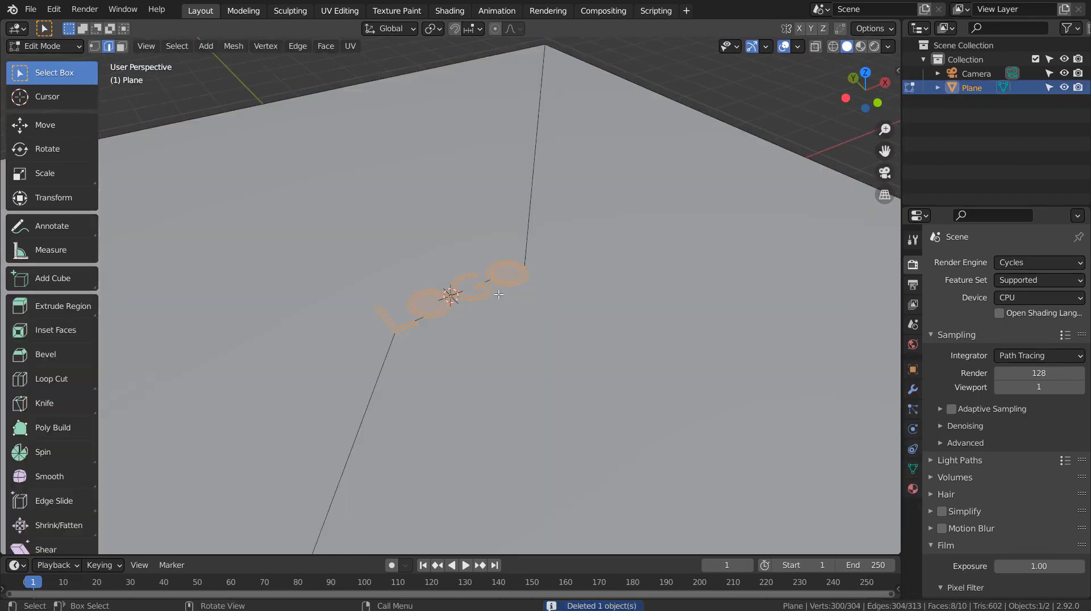
{"action": "middle_click_drag", "start_coordinate": [497, 294], "coordinate": [514, 318]}
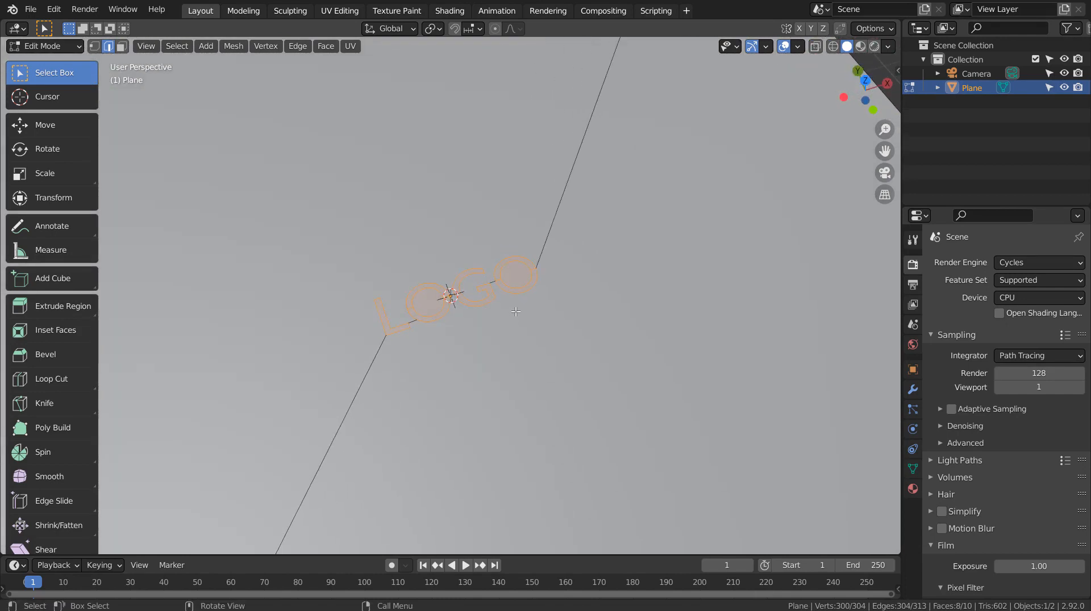
{"action": "middle_click_drag", "start_coordinate": [551, 280], "coordinate": [576, 287]}
{"action": "key", "text": "p"}
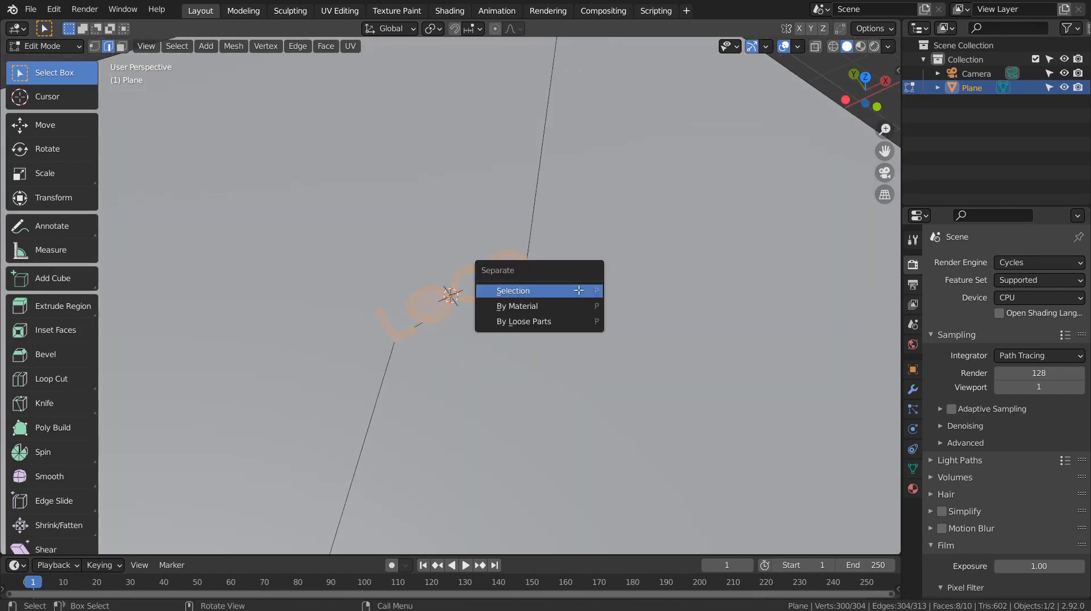
{"action": "left_click", "coordinate": [578, 291]}
{"action": "scroll", "coordinate": [502, 300], "scroll_direction": "up", "scroll_amount": 5}
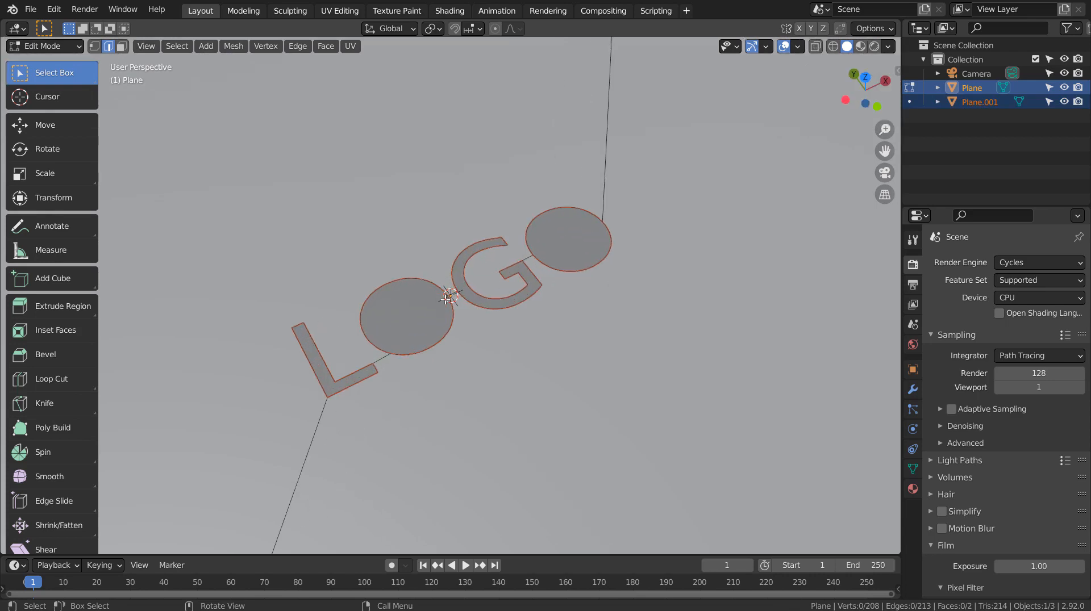
{"action": "middle_click_drag", "start_coordinate": [501, 300], "coordinate": [689, 222]}
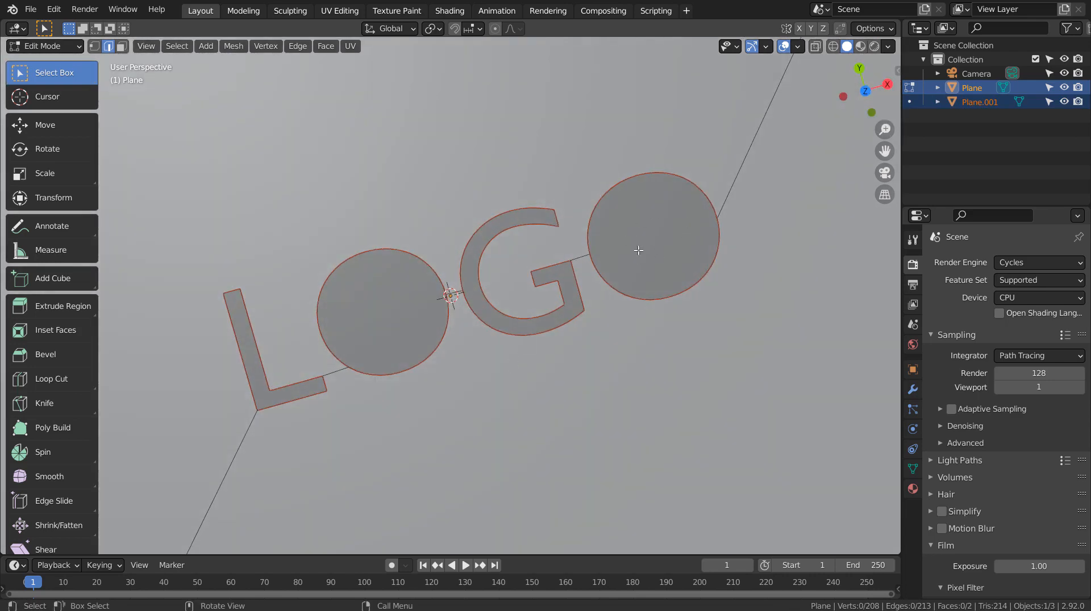
Undo the separation of the letter faces and the deletion of the LOGO text.
{"action": "key", "text": "ctrl+z"}
{"action": "key", "text": "ctrl+z"}
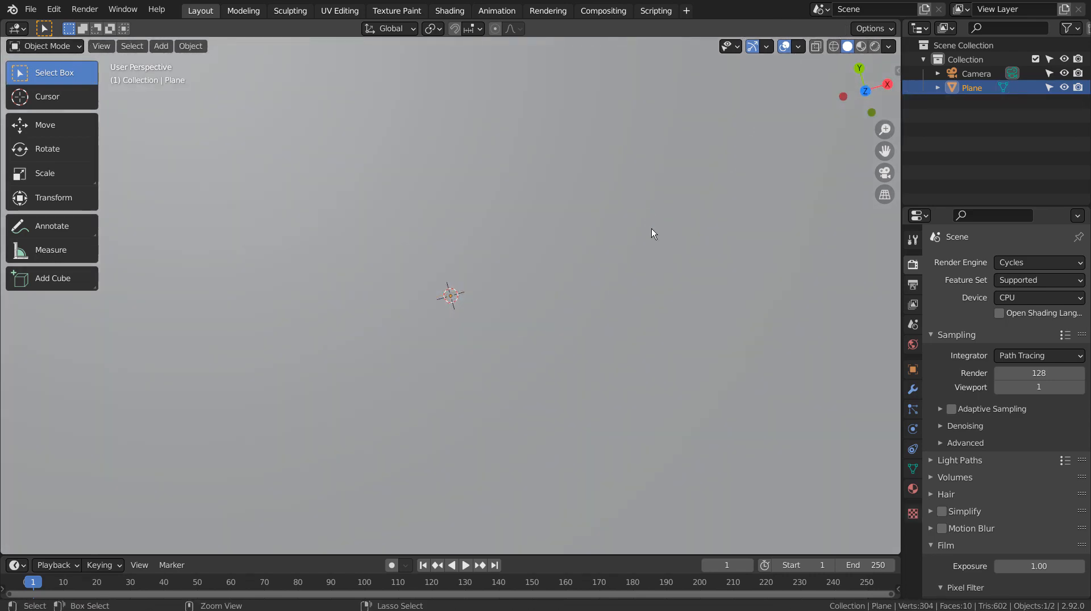
{"action": "key", "text": "ctrl+z"}
{"action": "key", "text": "ctrl+z"}
{"action": "key", "text": "ctrl+z"}
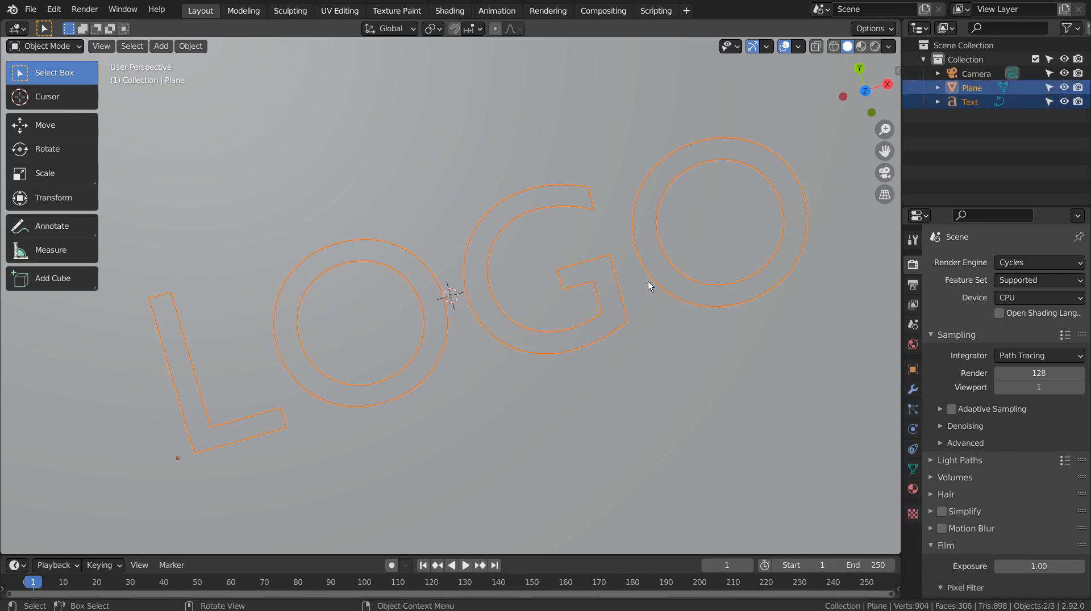
Shift the LOGO text slightly in the negative X direction in the top view.
{"action": "key", "text": "KP_1"}
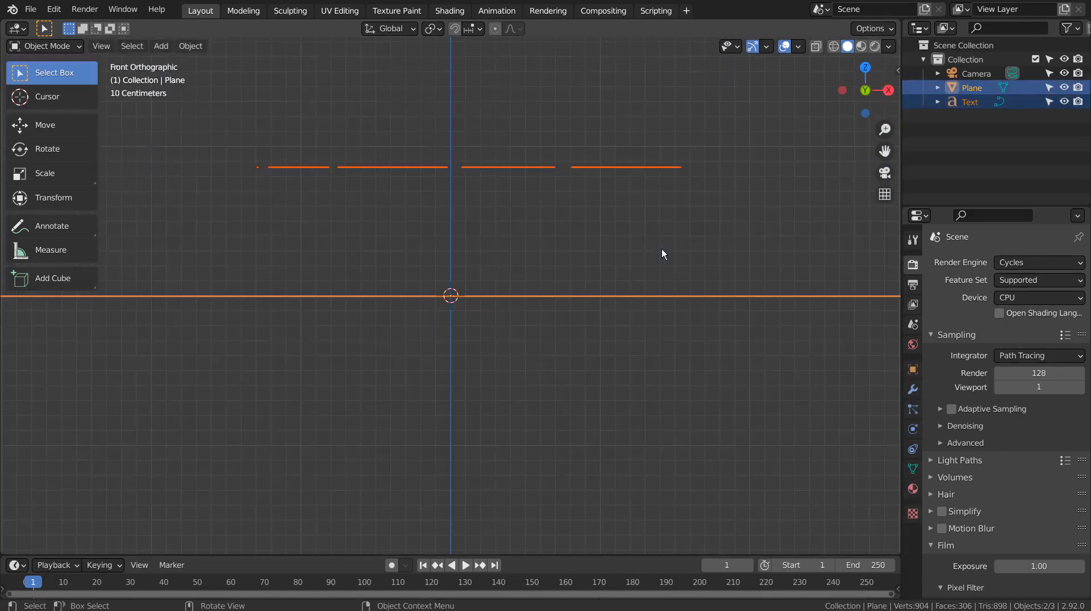
{"action": "key", "text": "KP_7"}
{"action": "key", "text": "shift"}
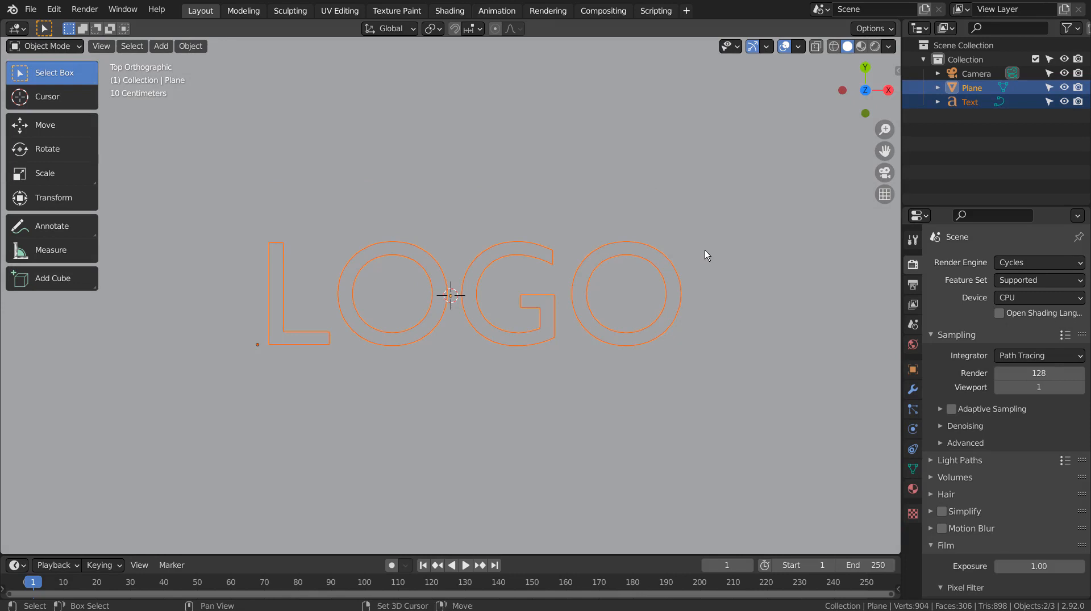
{"action": "left_click", "coordinate": [677, 274]}
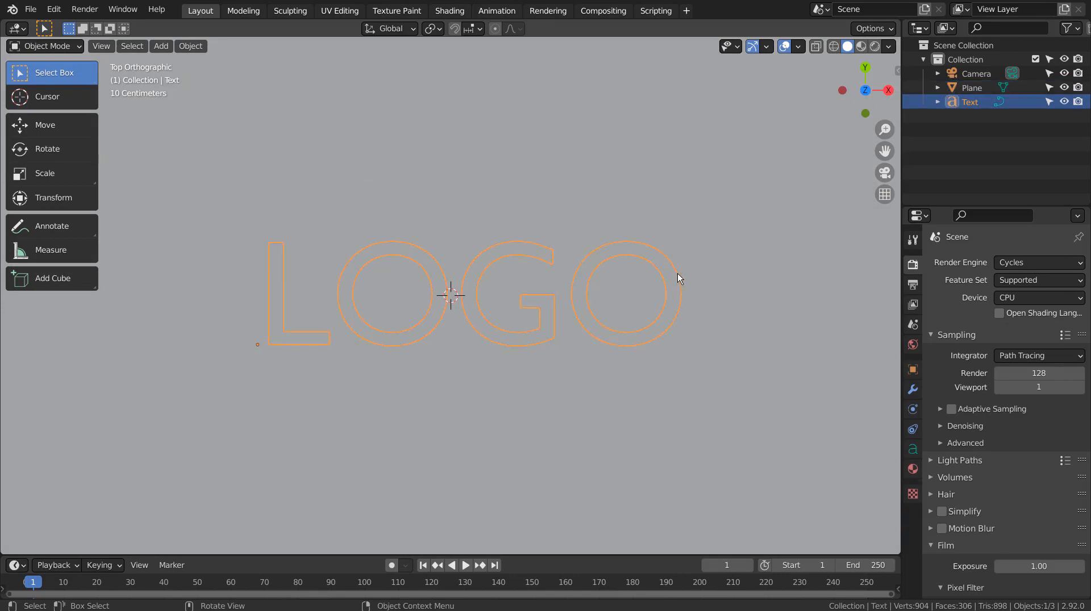
{"action": "key", "text": "g"}
{"action": "key", "text": "x"}
{"action": "left_click", "coordinate": [675, 274]}
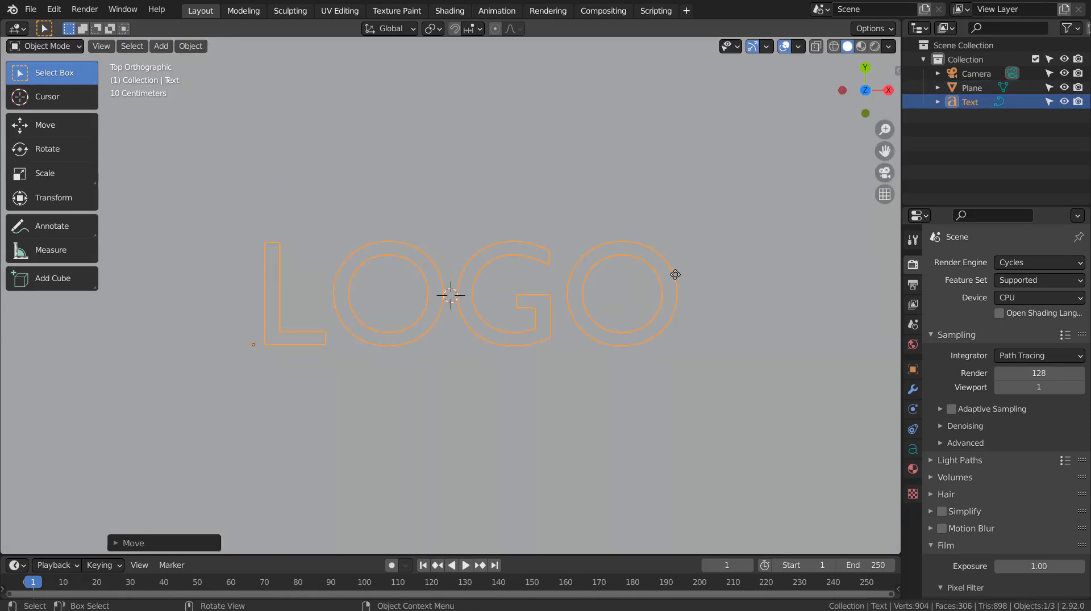
Open the plane for editing with the text also selected, and clear the selection of its cut geometry.
{"action": "left_click", "coordinate": [753, 321], "text": "shift"}
{"action": "key", "text": "Tab"}
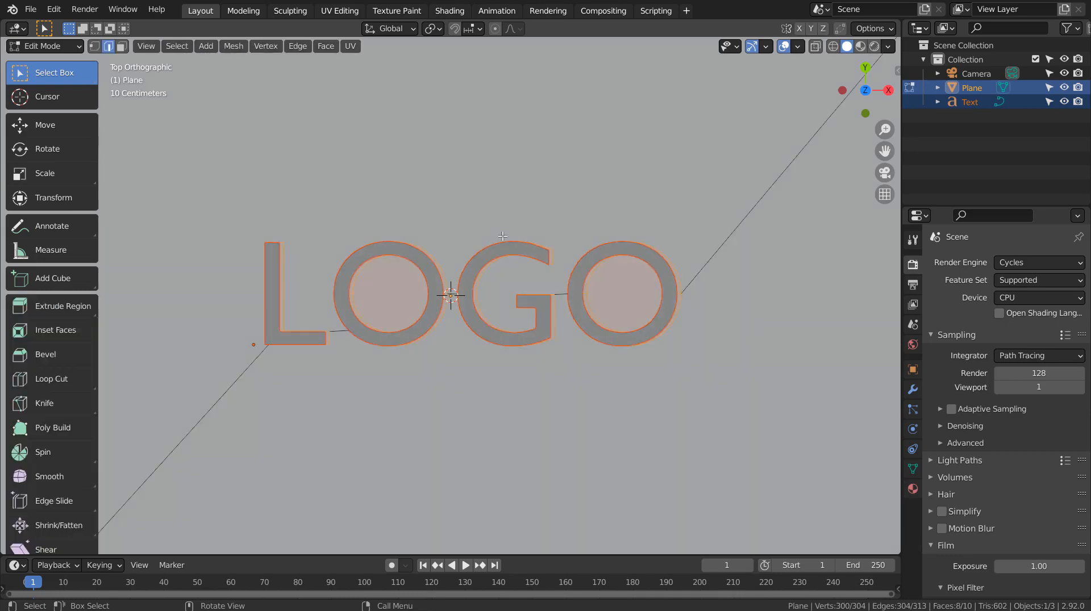
{"action": "key", "text": "alt+a"}
{"action": "middle_click_drag", "start_coordinate": [476, 216], "coordinate": [581, 318]}
{"action": "key", "text": "Tab"}
Undo the changes back to the uncut plane in edit mode, before the Knife Project.
{"action": "key", "text": "ctrl+z"}
{"action": "key", "text": "ctrl+z"}
{"action": "key", "text": "ctrl+z"}
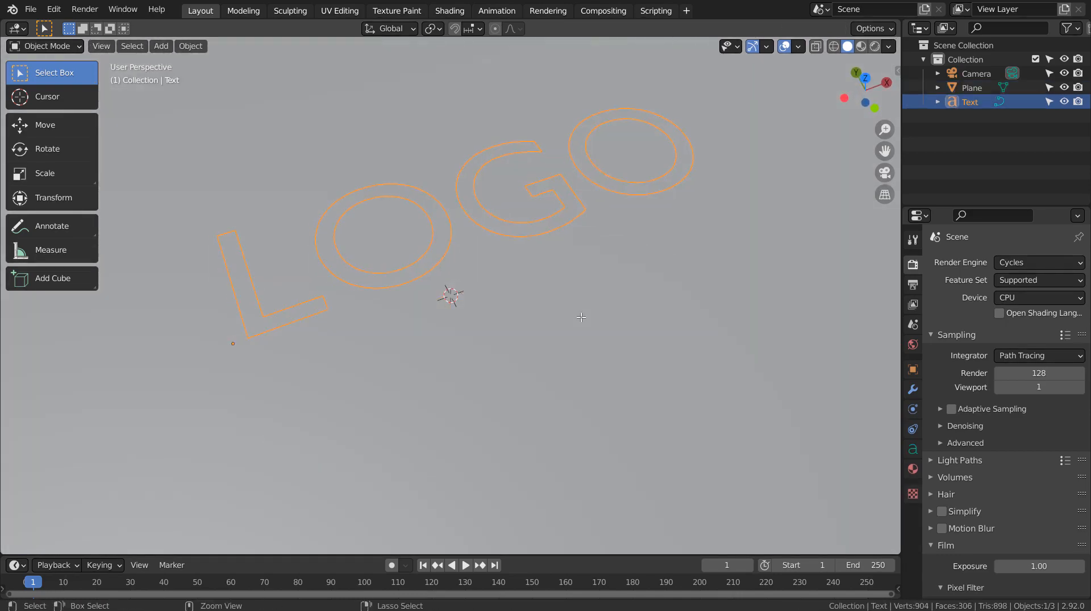
{"action": "key", "text": "Tab"}
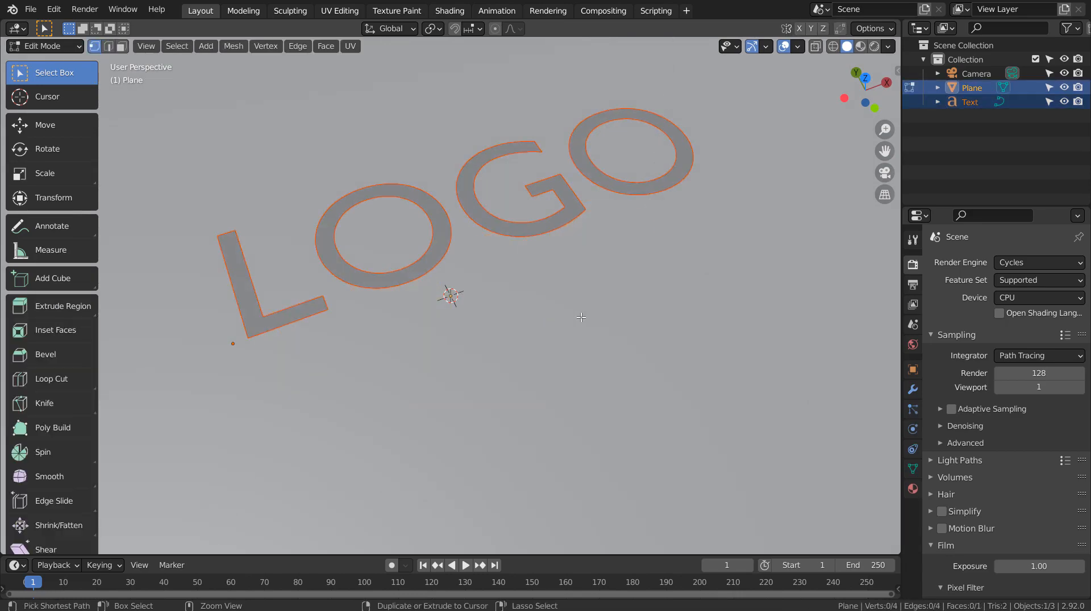
Return from editing the plane to Object Mode and show the scene from the top view.
{"action": "key", "text": "Tab"}
{"action": "scroll", "coordinate": [581, 317], "scroll_direction": "down", "scroll_amount": 8}
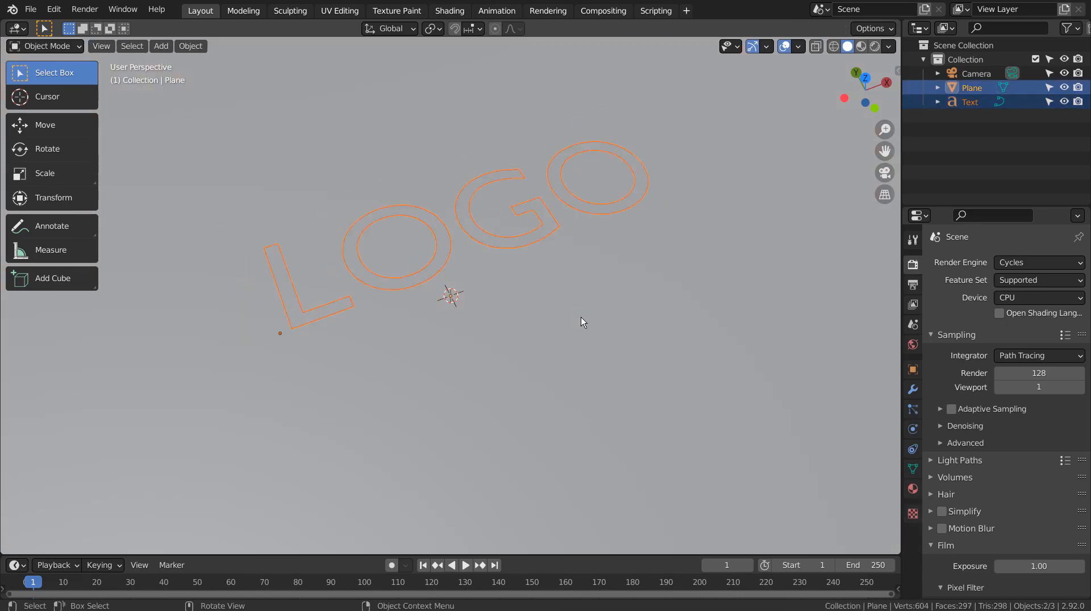
{"action": "key", "text": "KP_1"}
{"action": "key", "text": "KP_7"}
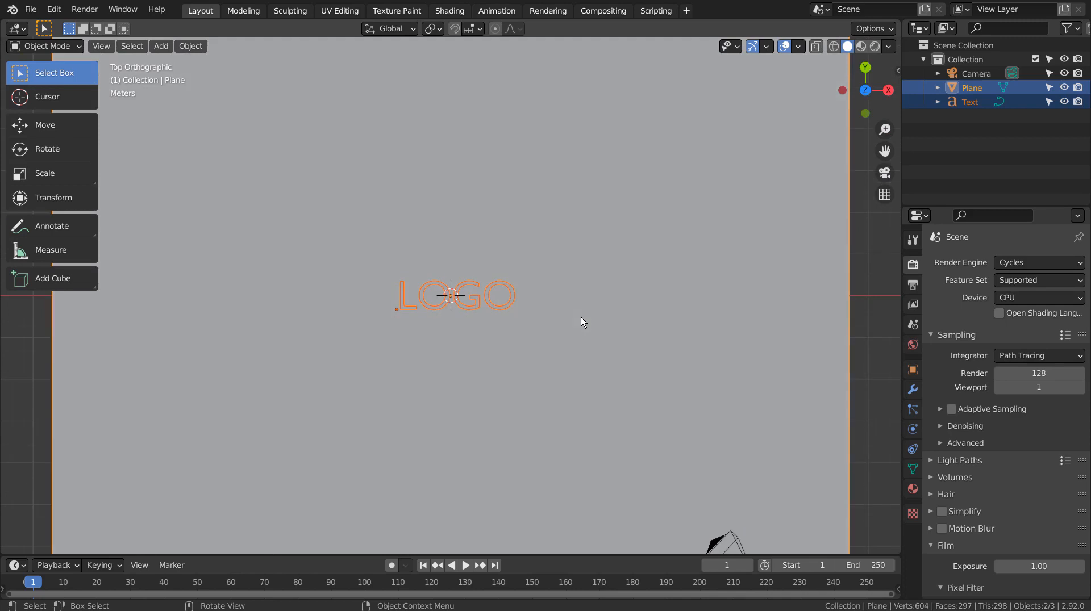
{"action": "key", "text": "g"}
{"action": "key", "text": "x"}
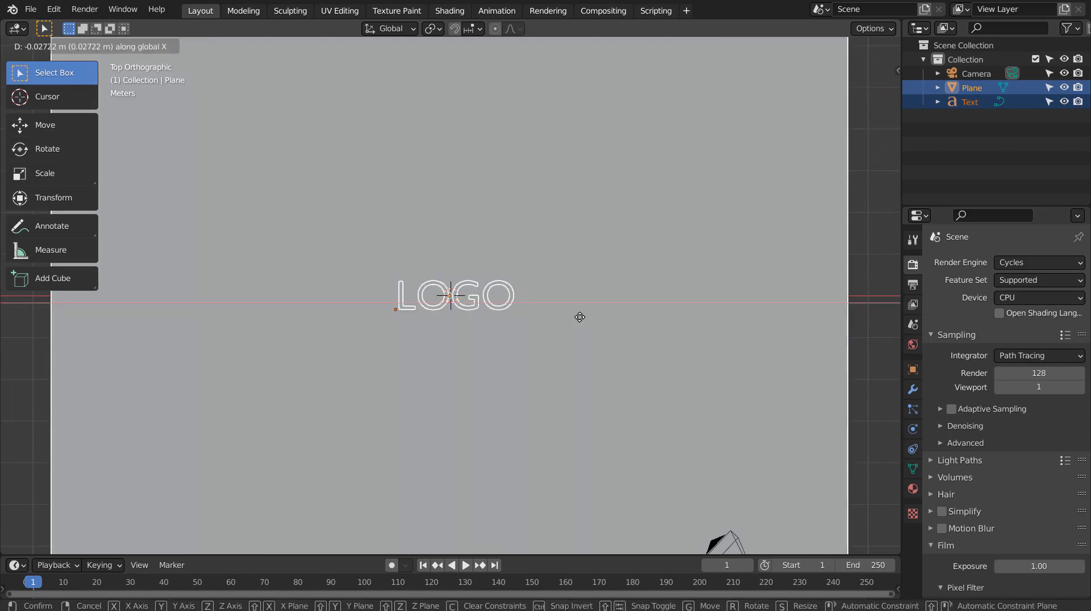
{"action": "left_click", "coordinate": [581, 317]}
{"action": "key", "text": "ctrl+z"}
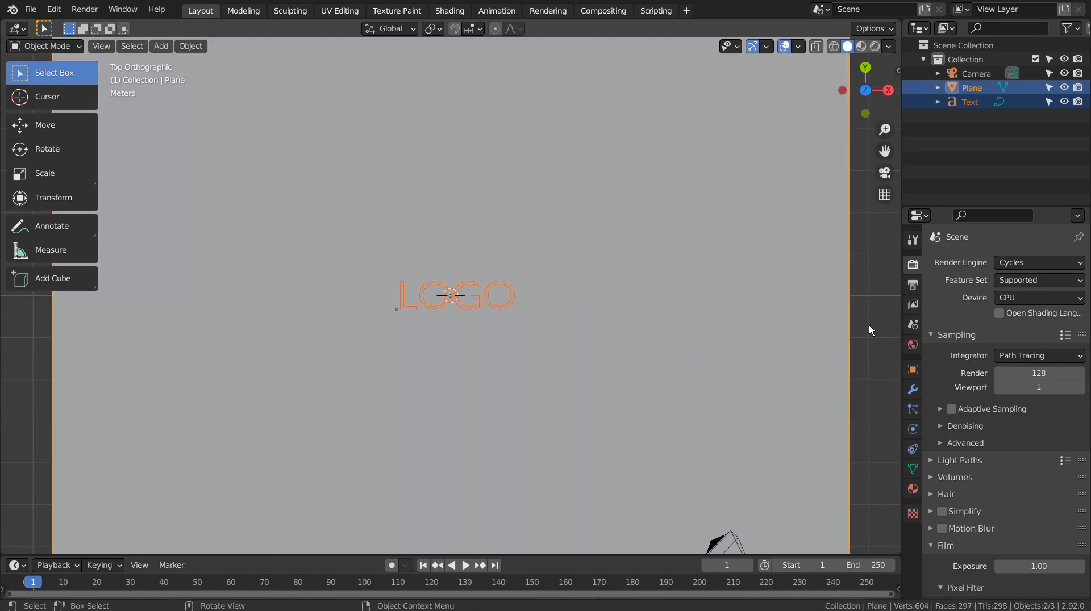
Select only the LOGO text and shift it slightly in the negative X direction.
{"action": "left_click", "coordinate": [868, 325]}
{"action": "left_click", "coordinate": [488, 302]}
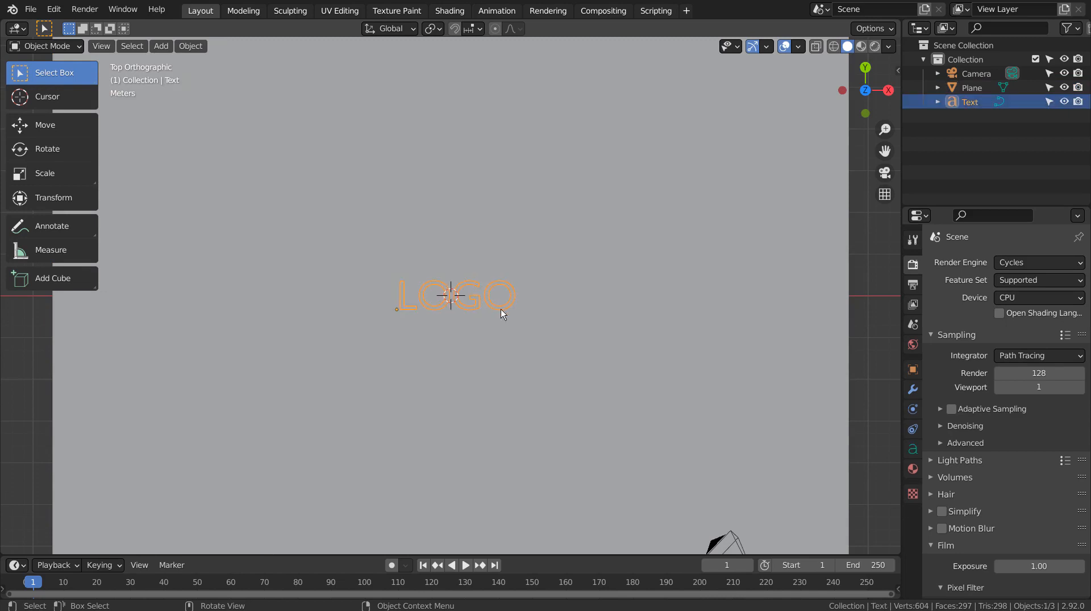
{"action": "key", "text": "g"}
{"action": "key", "text": "x"}
{"action": "left_click", "coordinate": [568, 343]}
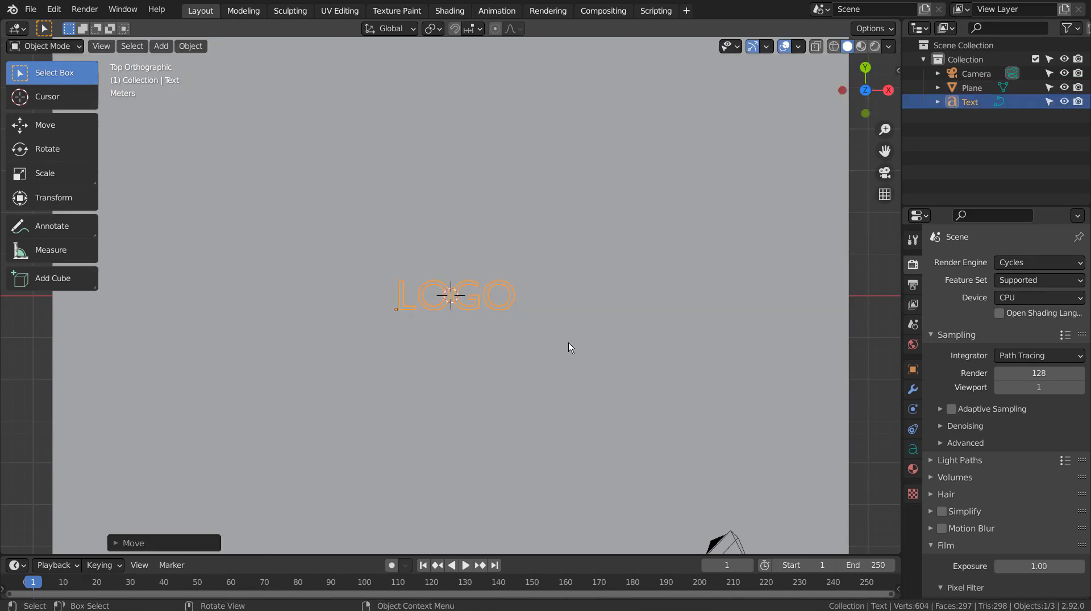
Open the plane for editing with the text also selected, clear its geometry selection, and Knife Project the LOGO outlines from the top view.
{"action": "mouse_move", "coordinate": [568, 342]}
{"action": "middle_mouse_down"}
{"action": "mouse_move", "coordinate": [537, 392]}
{"action": "mouse_move", "coordinate": [574, 330]}
{"action": "middle_mouse_up"}
{"action": "left_click", "coordinate": [574, 333], "text": "shift"}
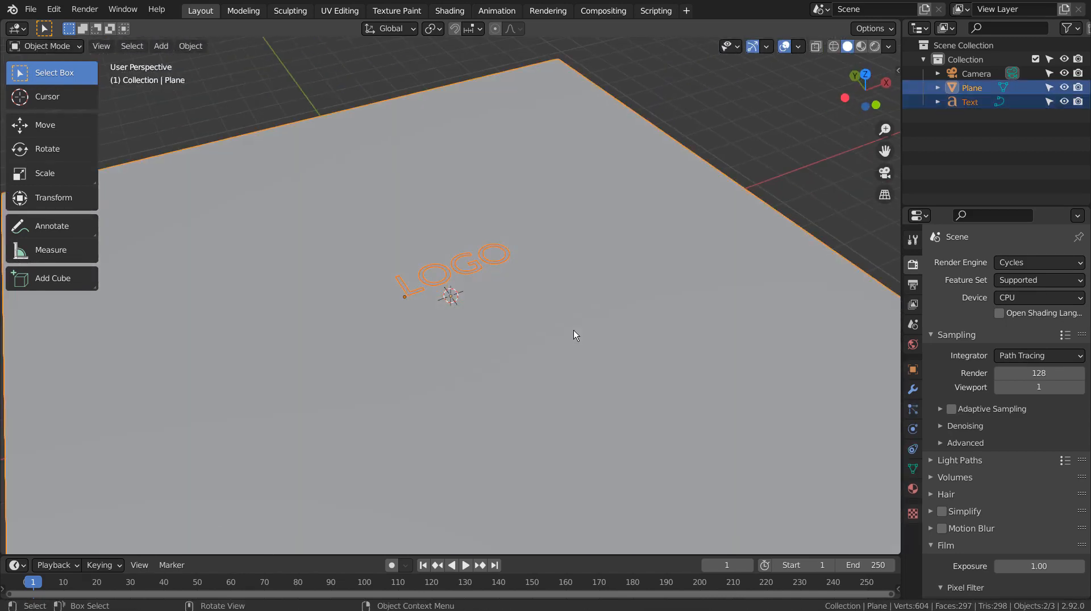
{"action": "key", "text": "Tab"}
{"action": "key", "text": "KP_7"}
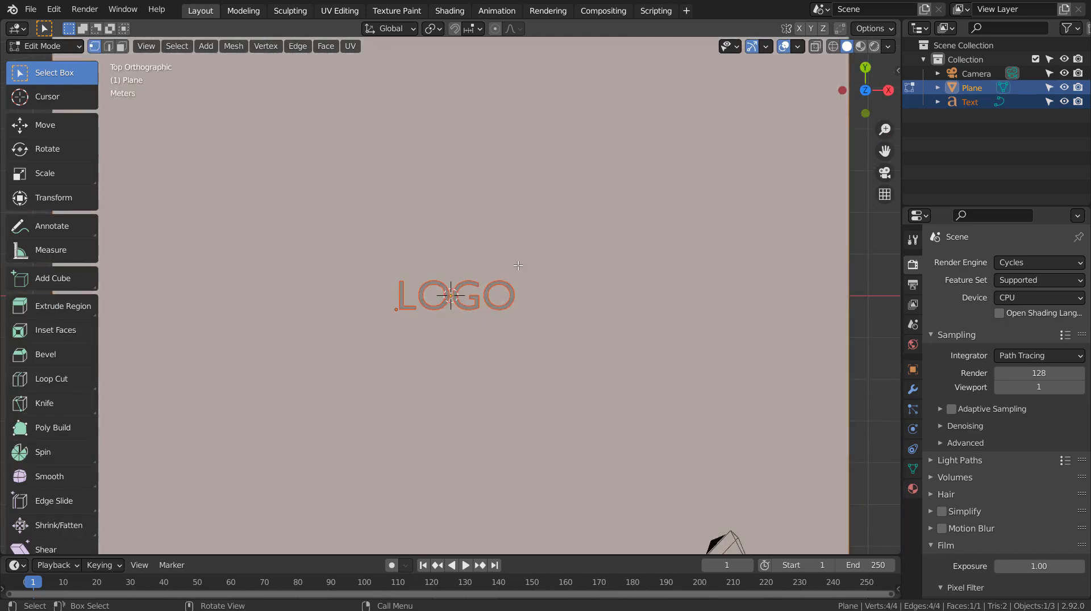
{"action": "key", "text": "alt+a"}
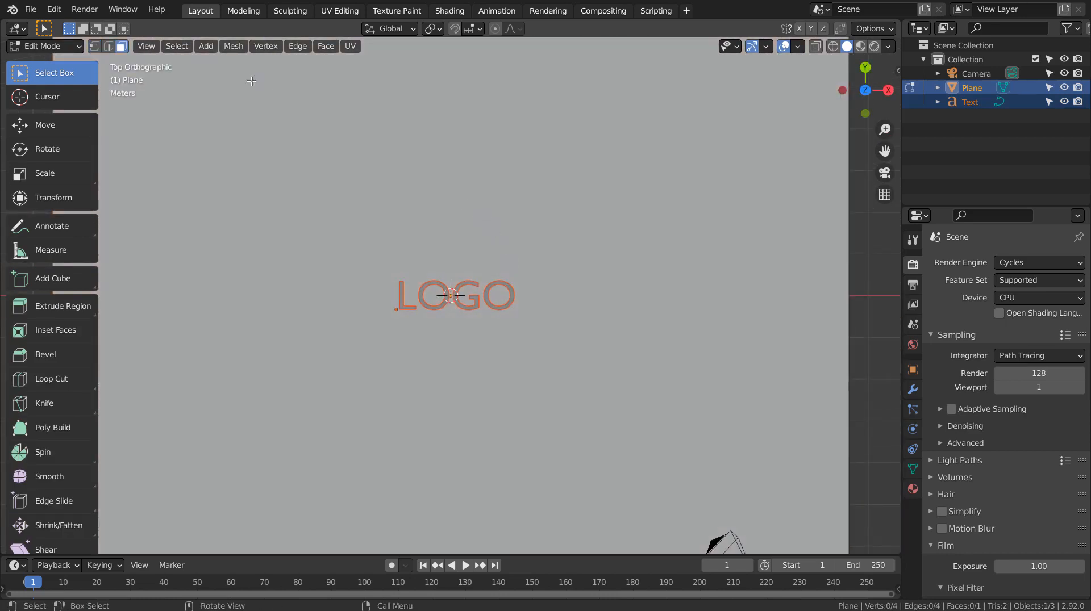
{"action": "left_click", "coordinate": [231, 48]}
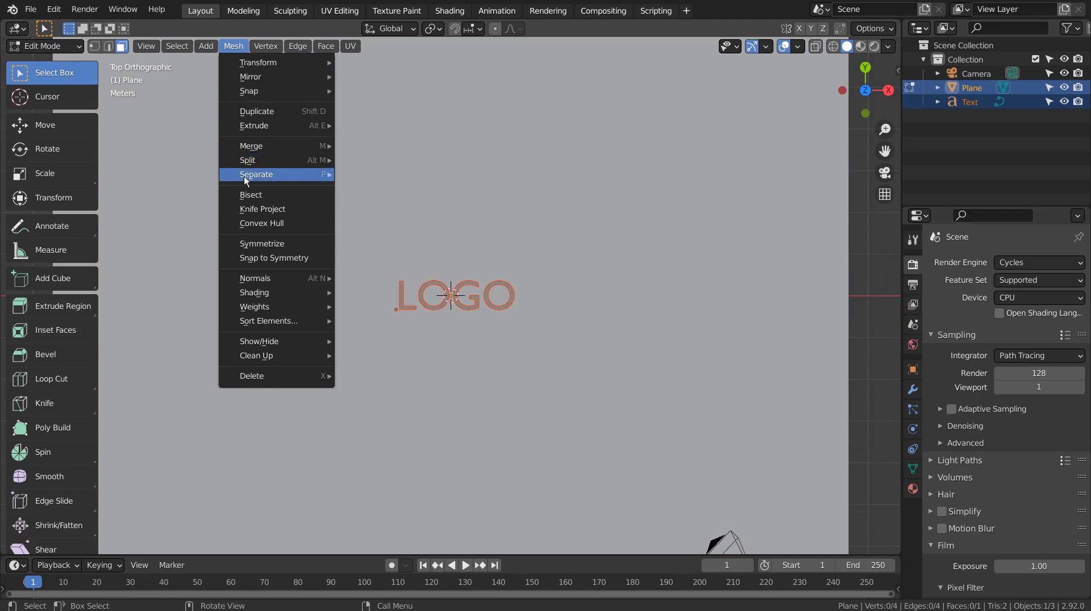
{"action": "left_click", "coordinate": [246, 210]}
Separate the selected projected letter faces into their own object and return to Object Mode.
{"action": "middle_click_drag", "start_coordinate": [537, 362], "coordinate": [561, 313]}
{"action": "scroll", "coordinate": [561, 314], "scroll_direction": "up", "scroll_amount": 5}
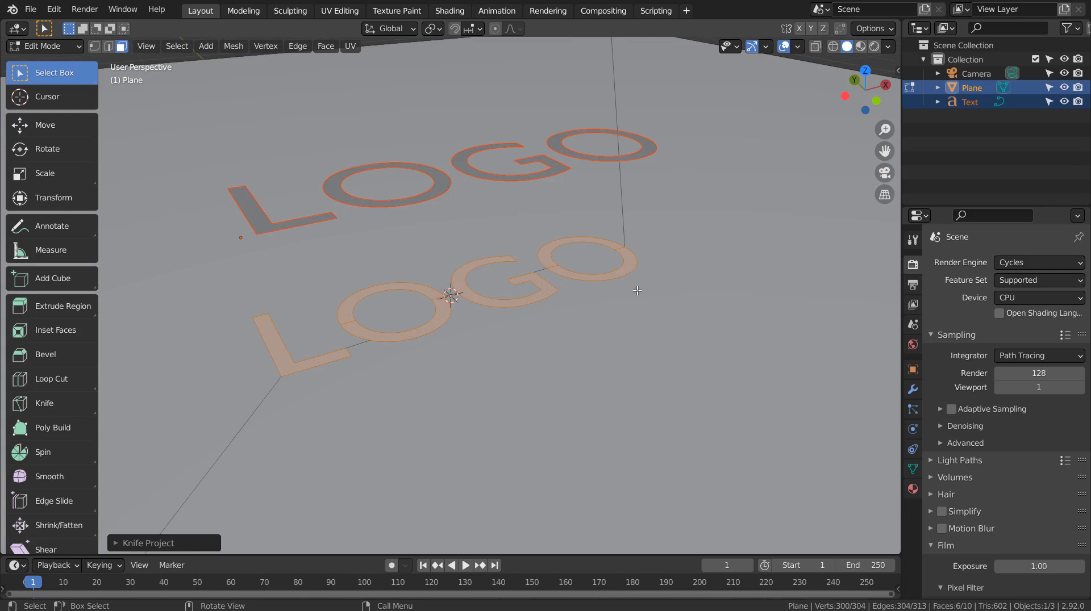
{"action": "key", "text": "p"}
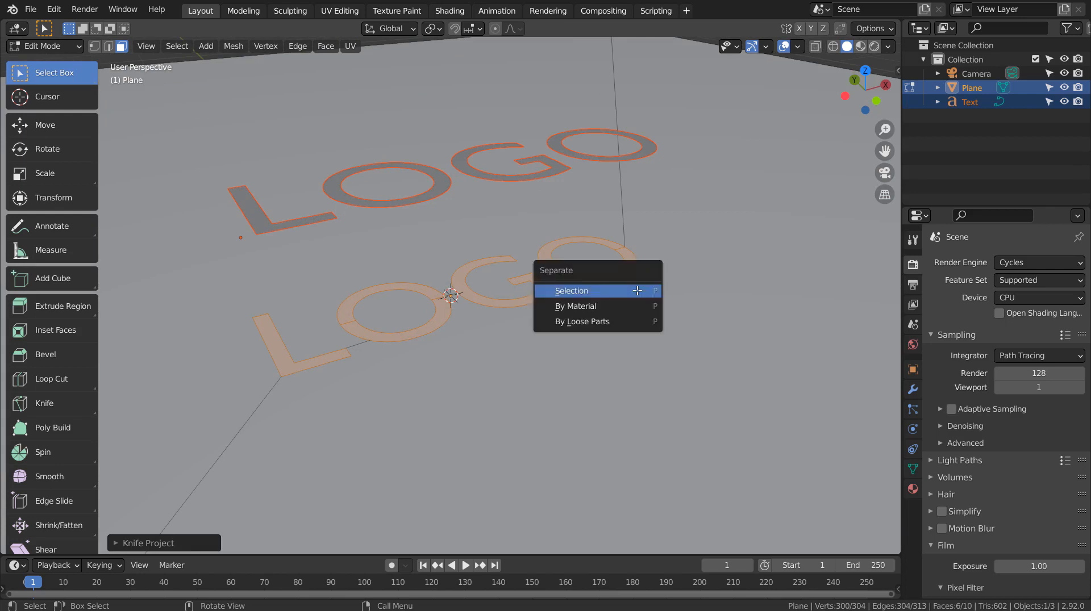
{"action": "left_click", "coordinate": [637, 290]}
{"action": "key", "text": "Tab"}
Delete the original LOGO text object and select the separated letter faces.
{"action": "left_click", "coordinate": [640, 153]}
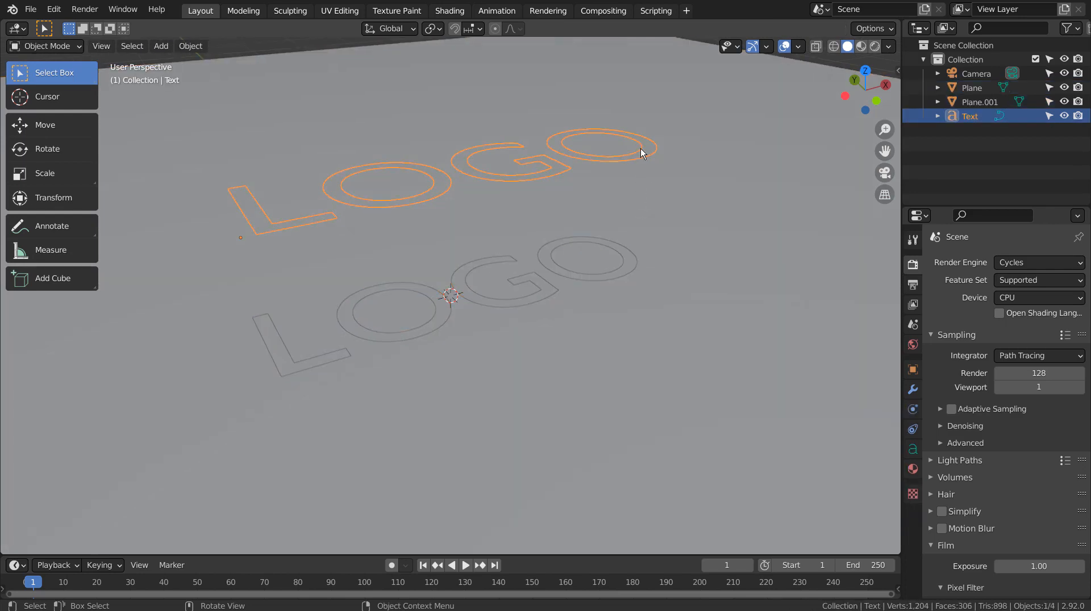
{"action": "key", "text": "Delete"}
{"action": "left_click", "coordinate": [634, 273]}
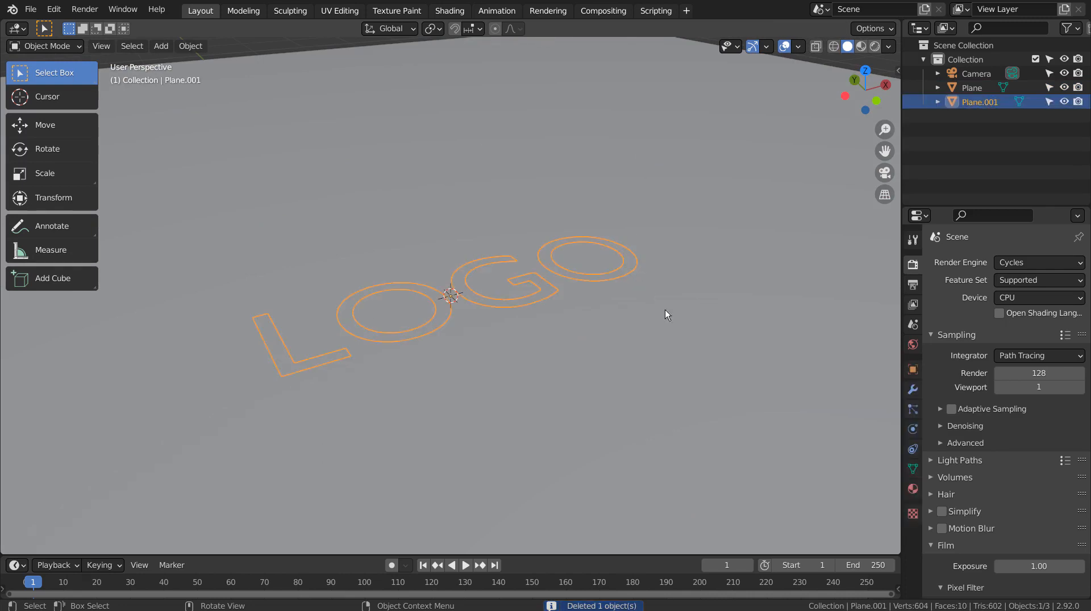
{"action": "middle_click_drag", "start_coordinate": [664, 310], "coordinate": [549, 324]}
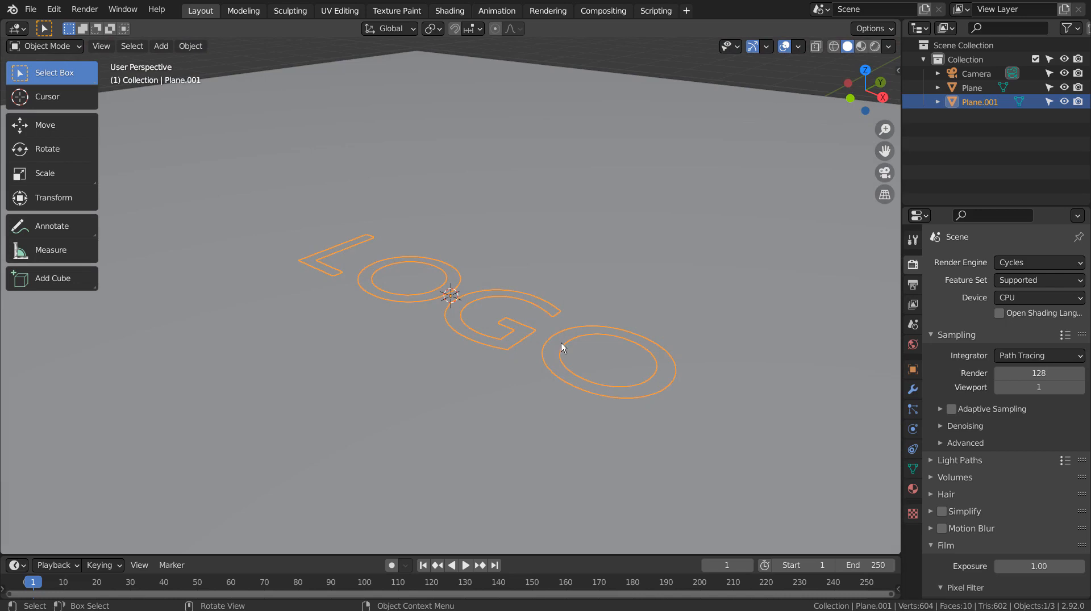
Extrude all faces of the large plane about 1.08 m down along Z and return to Object Mode.
{"action": "scroll", "coordinate": [561, 343], "scroll_direction": "down", "scroll_amount": 8}
{"action": "left_click", "coordinate": [588, 424]}
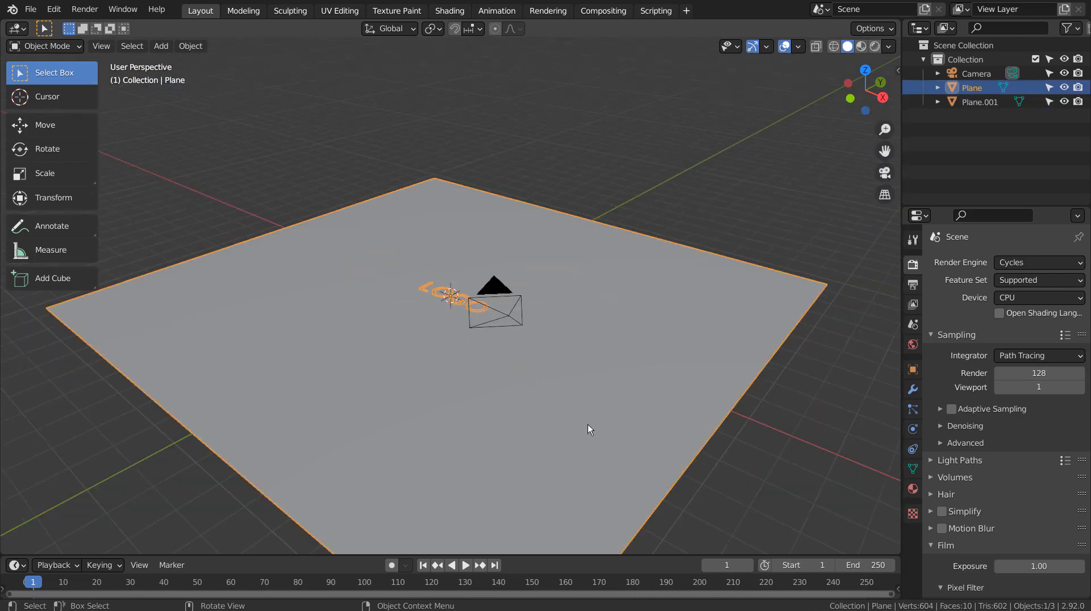
{"action": "middle_click_drag", "start_coordinate": [588, 424], "coordinate": [589, 384]}
{"action": "key", "text": "Tab"}
{"action": "key", "text": "a"}
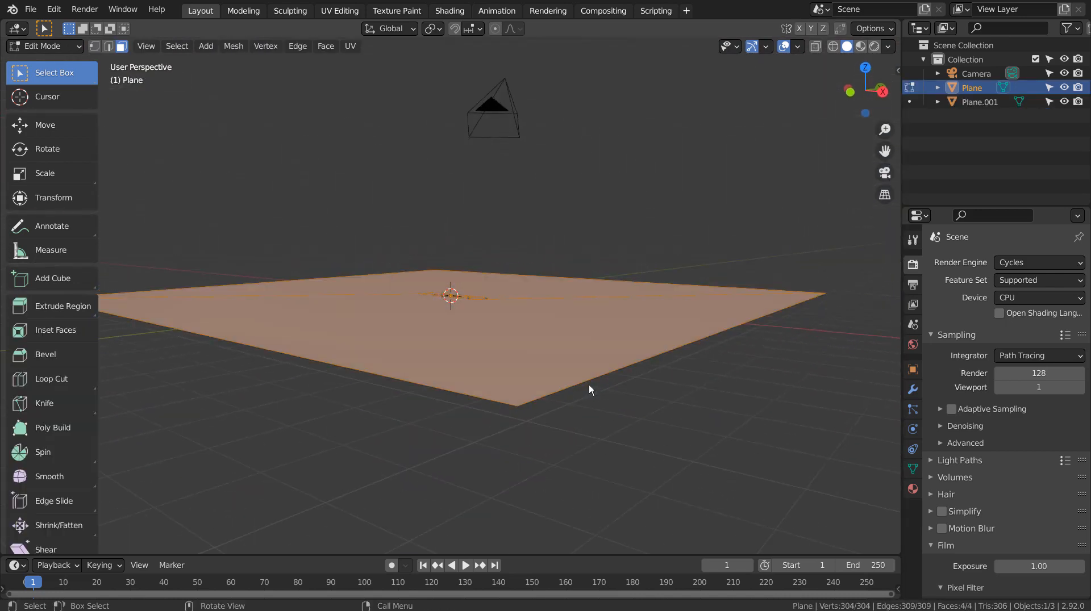
{"action": "key", "text": "e"}
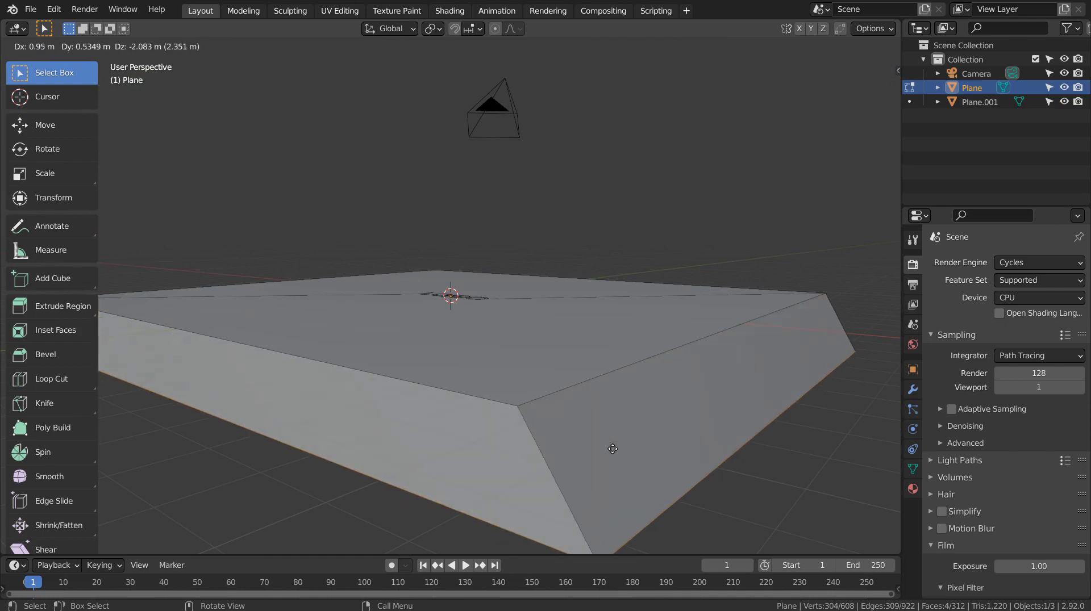
{"action": "key", "text": "z"}
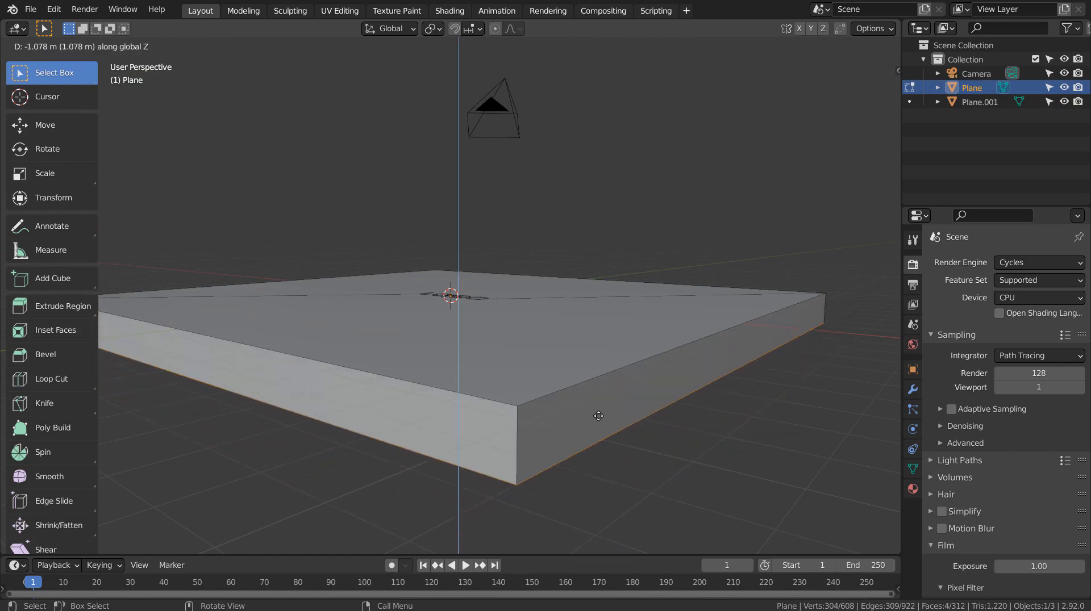
{"action": "left_click", "coordinate": [598, 415]}
{"action": "middle_click_drag", "start_coordinate": [432, 269], "coordinate": [473, 319]}
{"action": "key", "text": "Tab"}
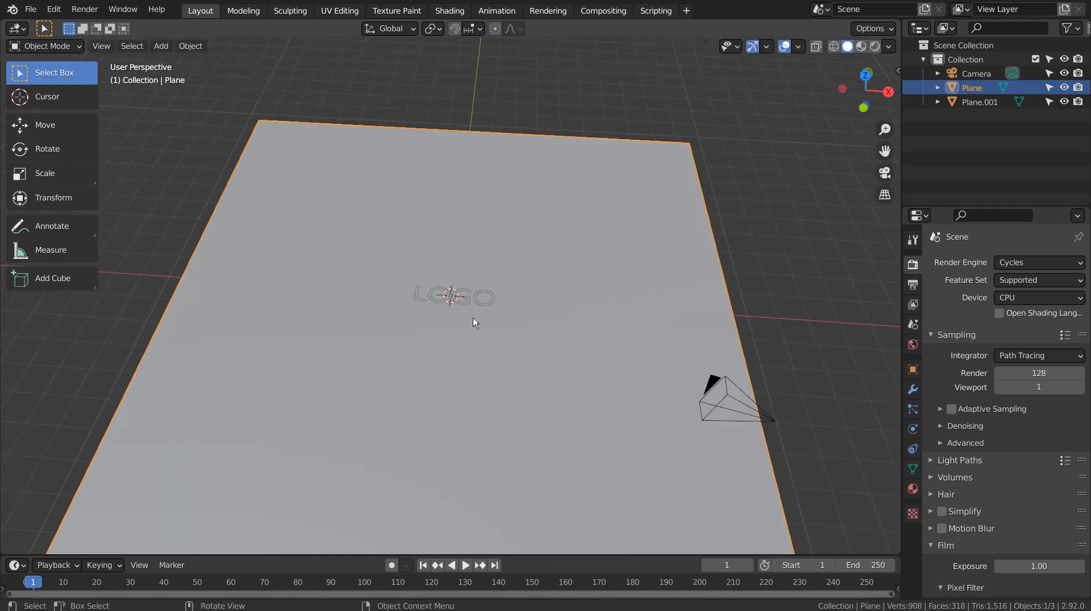
Try to lower the separated LOGO letters along Z inside the slab, and undo the move.
{"action": "left_click", "coordinate": [476, 300]}
{"action": "key", "text": "KP_3"}
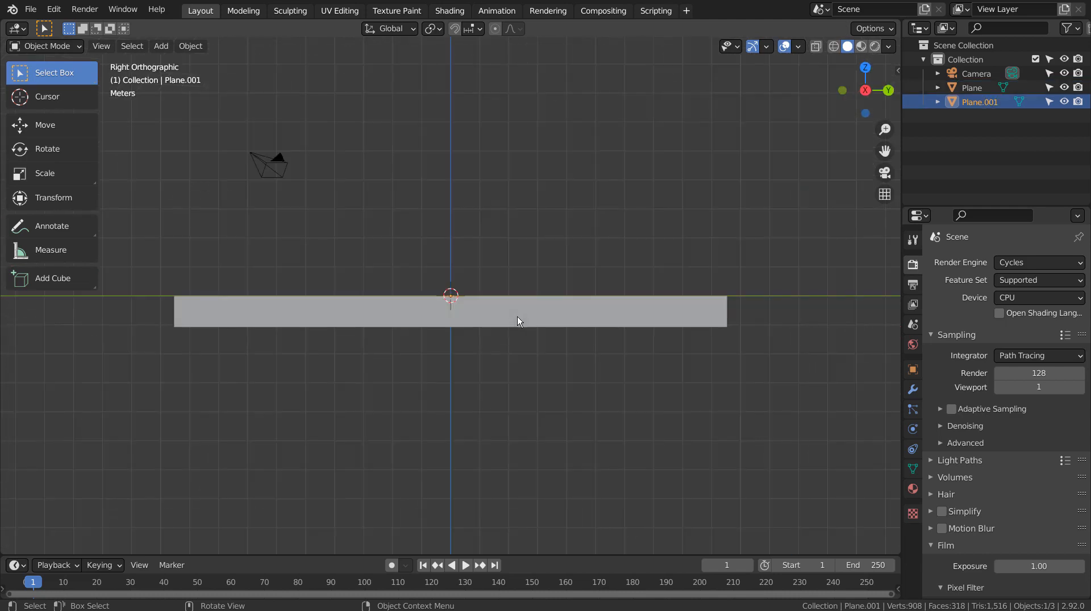
{"action": "key", "text": "alt+z"}
{"action": "scroll", "coordinate": [517, 321], "scroll_direction": "up", "scroll_amount": 4}
{"action": "key", "text": "g"}
{"action": "key", "text": "z"}
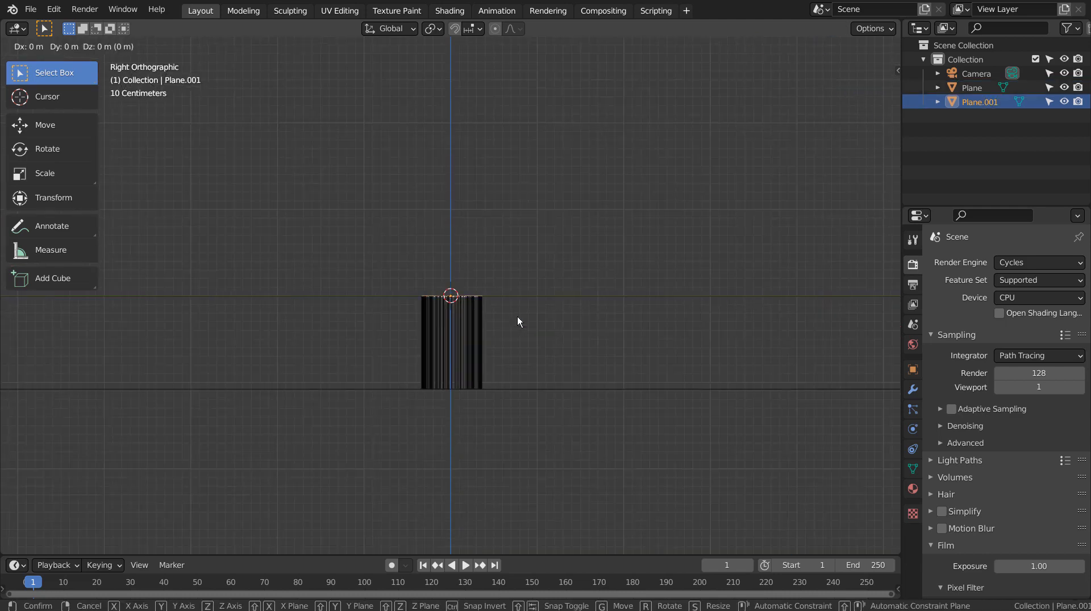
{"action": "left_click", "coordinate": [518, 354]}
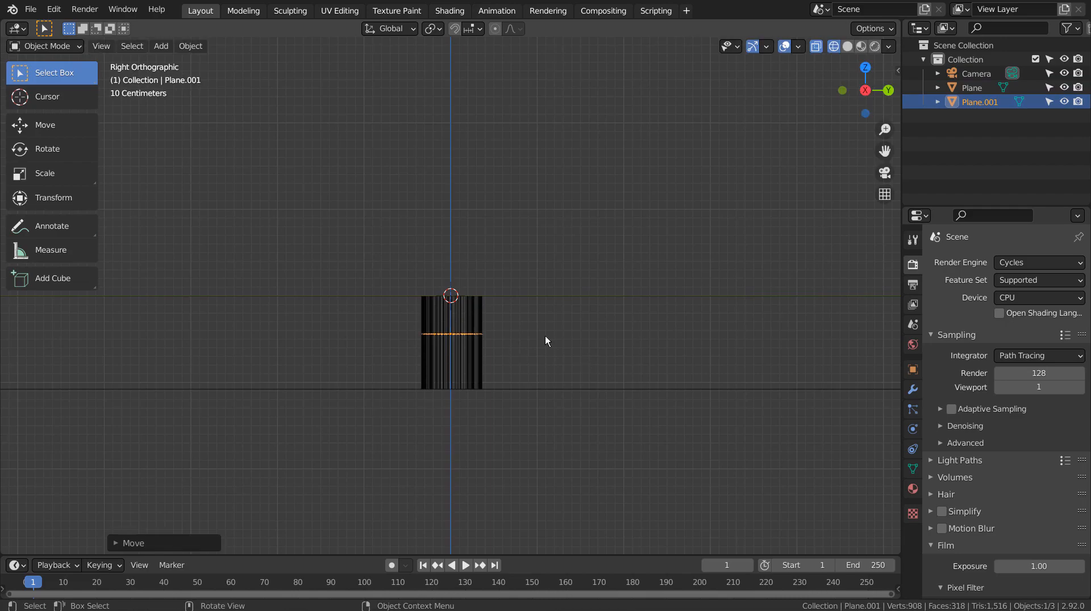
{"action": "middle_click_drag", "start_coordinate": [545, 335], "coordinate": [648, 339]}
{"action": "key", "text": "Tab"}
{"action": "key", "text": "shift+z"}
{"action": "key", "text": "ctrl+z"}
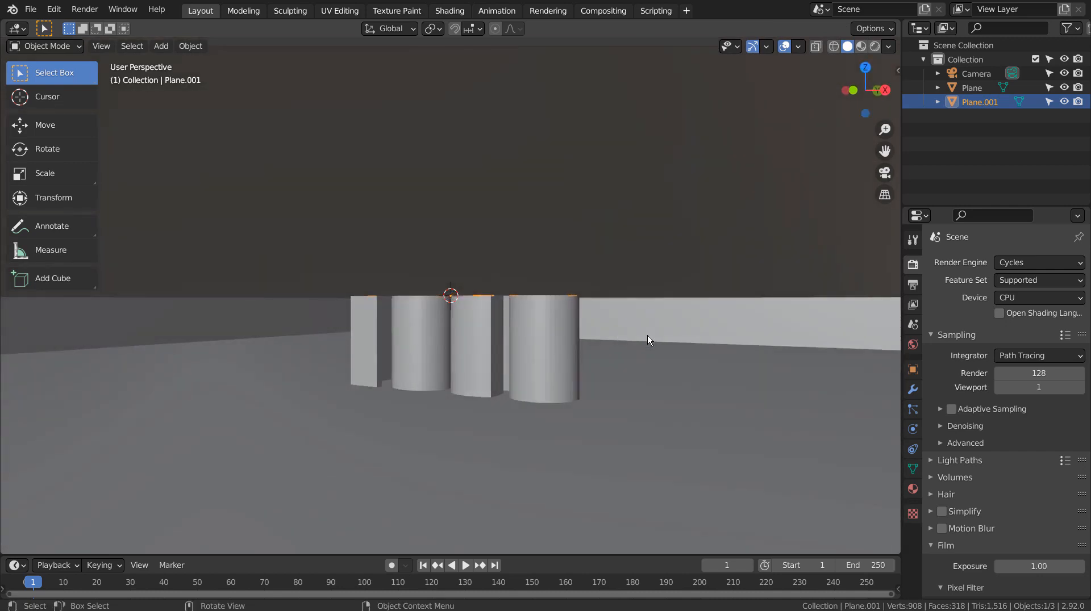
Extrude all faces of the separated LOGO letters about 0.65 m down along Z and return to Object Mode.
{"action": "key", "text": "Tab"}
{"action": "key", "text": "z"}
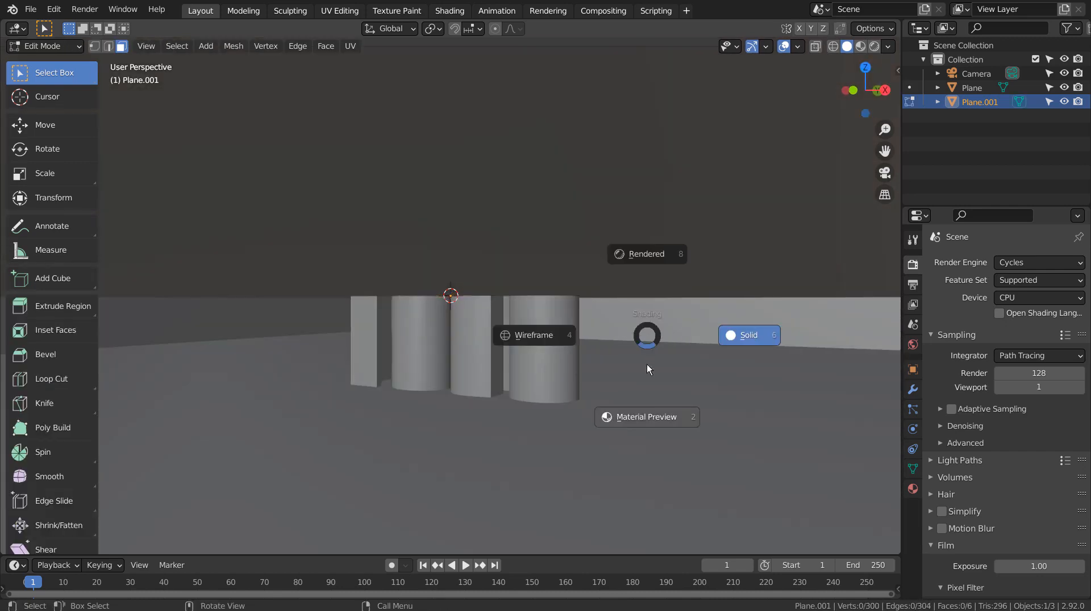
{"action": "mouse_move", "coordinate": [646, 335]}
{"action": "middle_mouse_down"}
{"action": "mouse_move", "coordinate": [645, 392]}
{"action": "mouse_move", "coordinate": [653, 322]}
{"action": "middle_mouse_up"}
{"action": "key", "text": "z"}
{"action": "key", "text": "a"}
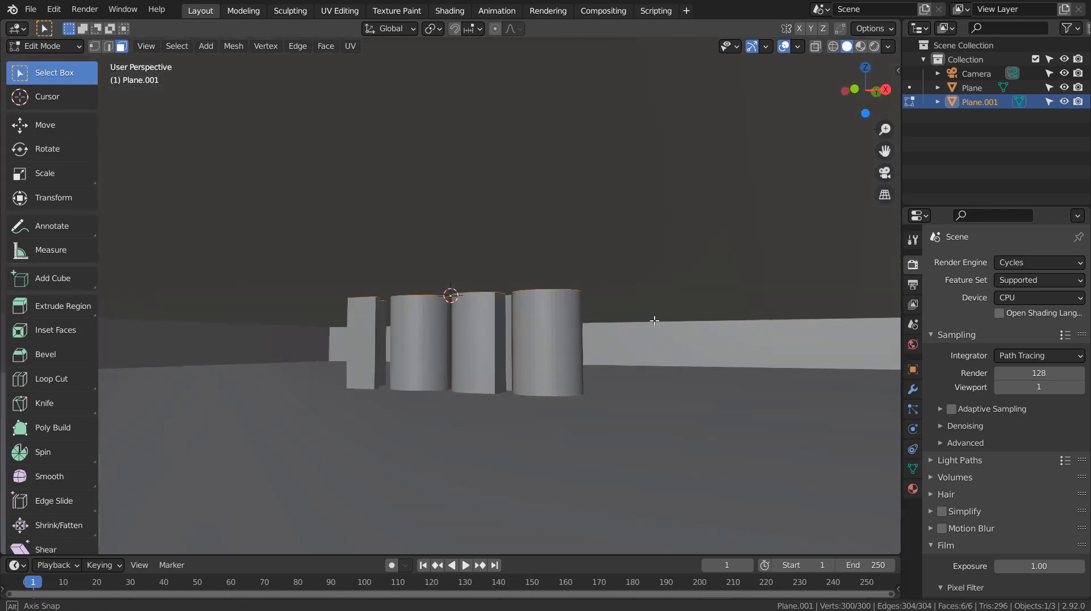
{"action": "key", "text": "e"}
{"action": "key", "text": "z"}
{"action": "key", "text": "z"}
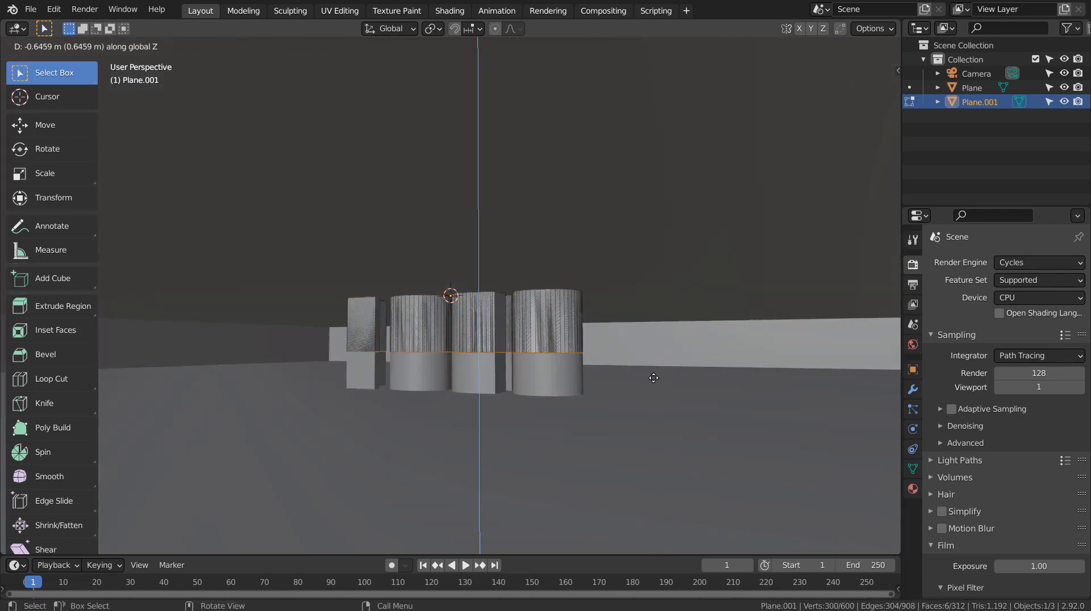
{"action": "left_click", "coordinate": [653, 378]}
{"action": "key", "text": "Tab"}
{"action": "middle_click_drag", "start_coordinate": [645, 317], "coordinate": [678, 406]}
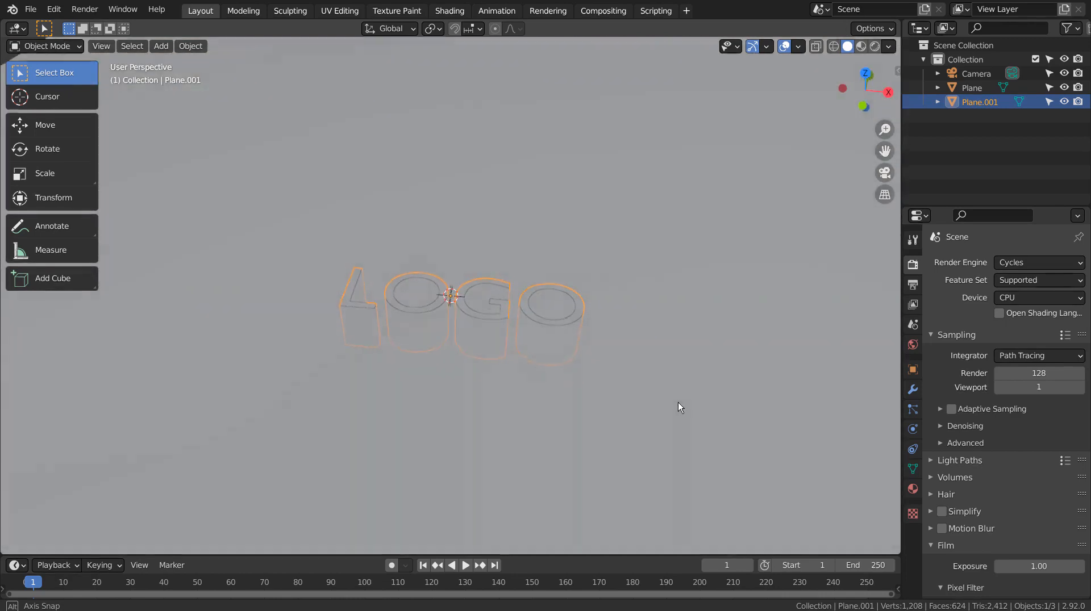
Set the viewport shading to Material Preview and open the large slab for editing.
{"action": "left_click", "coordinate": [860, 46]}
{"action": "left_click", "coordinate": [636, 312]}
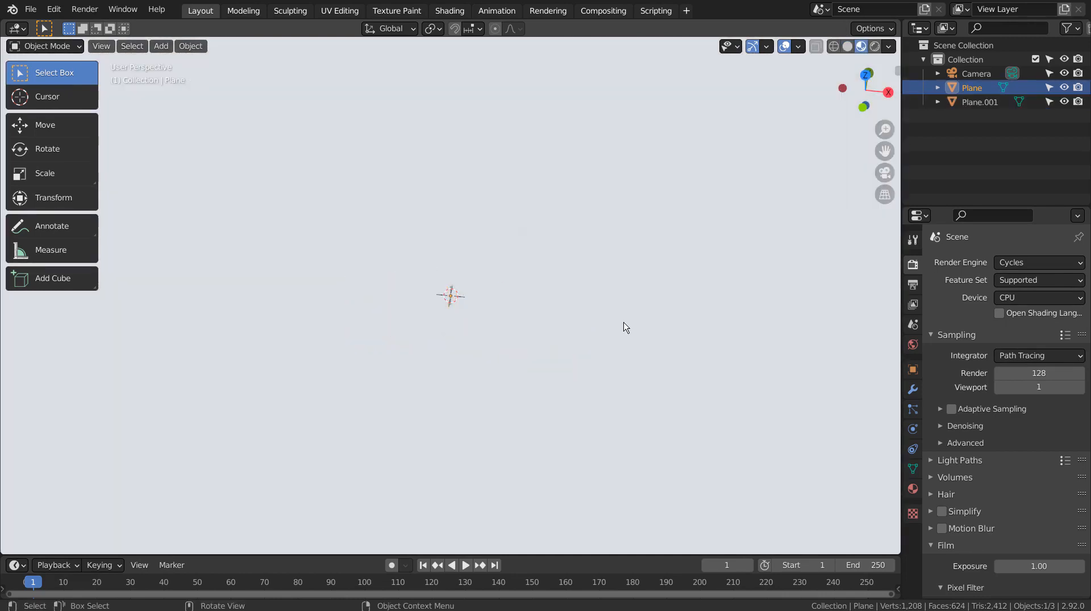
{"action": "scroll", "coordinate": [625, 328], "scroll_direction": "down", "scroll_amount": 5}
{"action": "middle_click_drag", "start_coordinate": [625, 324], "coordinate": [583, 328]}
{"action": "key", "text": "Tab"}
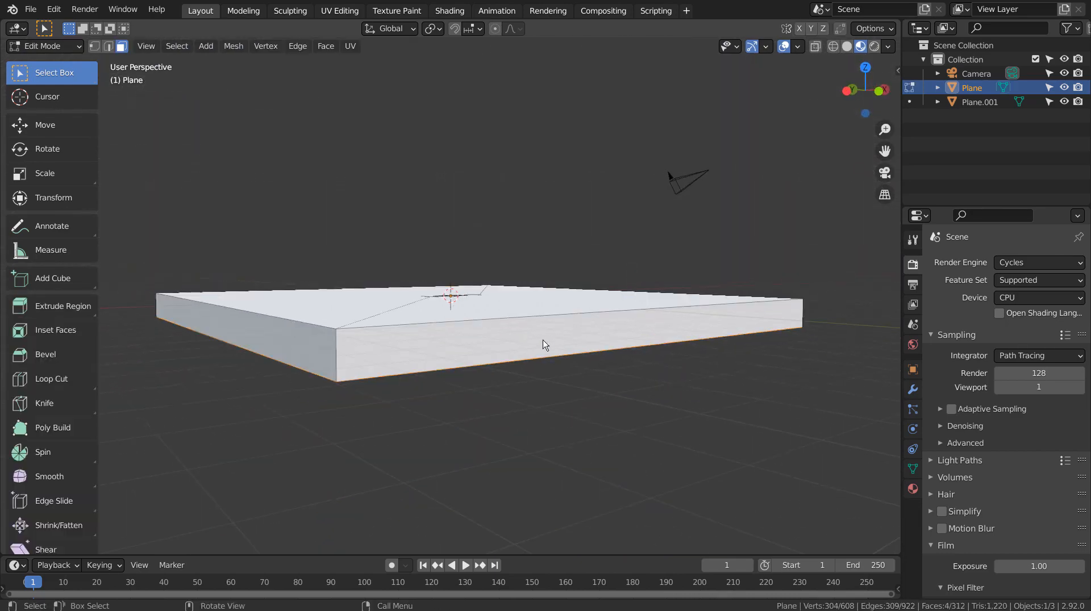
Box-select the slab's side and letter-cutout wall faces in the wireframe front view, and open the slab's material settings.
{"action": "key", "text": "KP_1"}
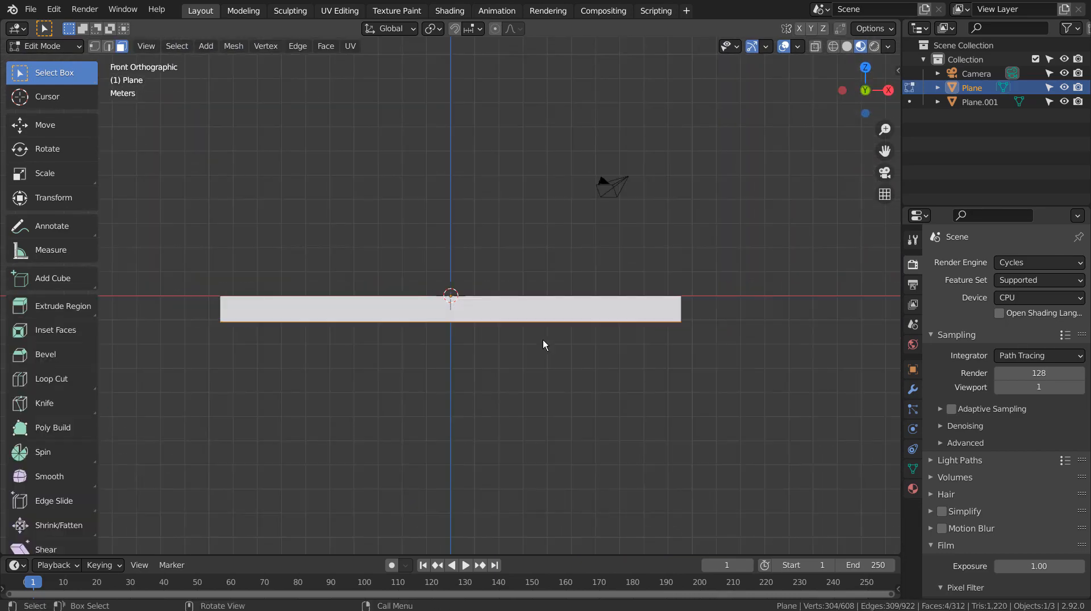
{"action": "key", "text": "Tab"}
{"action": "key", "text": "Tab"}
{"action": "middle_click_drag", "start_coordinate": [513, 240], "coordinate": [538, 237]}
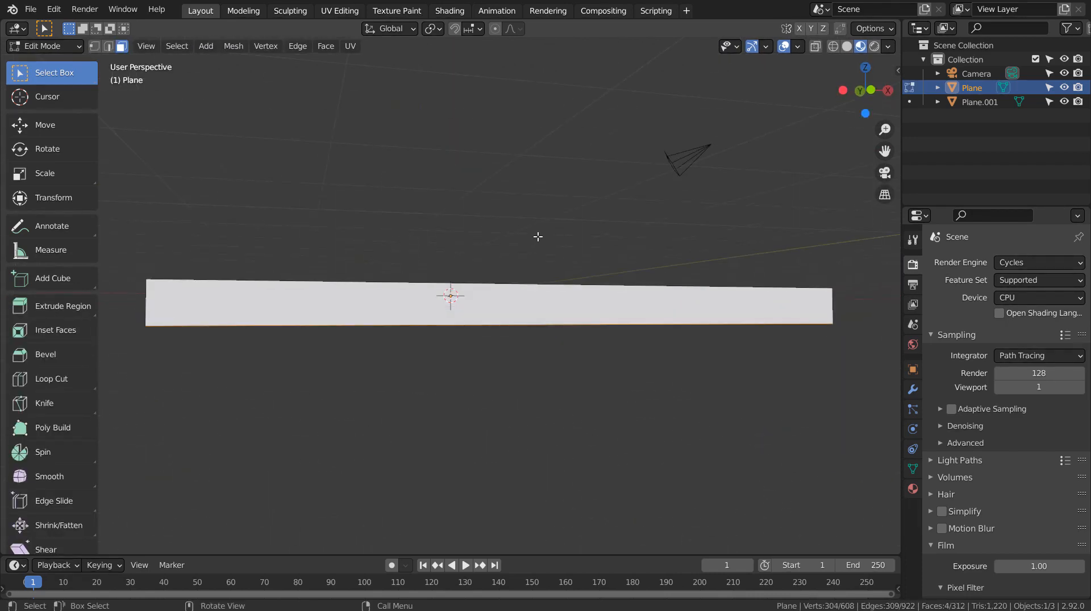
{"action": "key", "text": "KP_1"}
{"action": "key", "text": "shift+z"}
{"action": "key", "text": "b"}
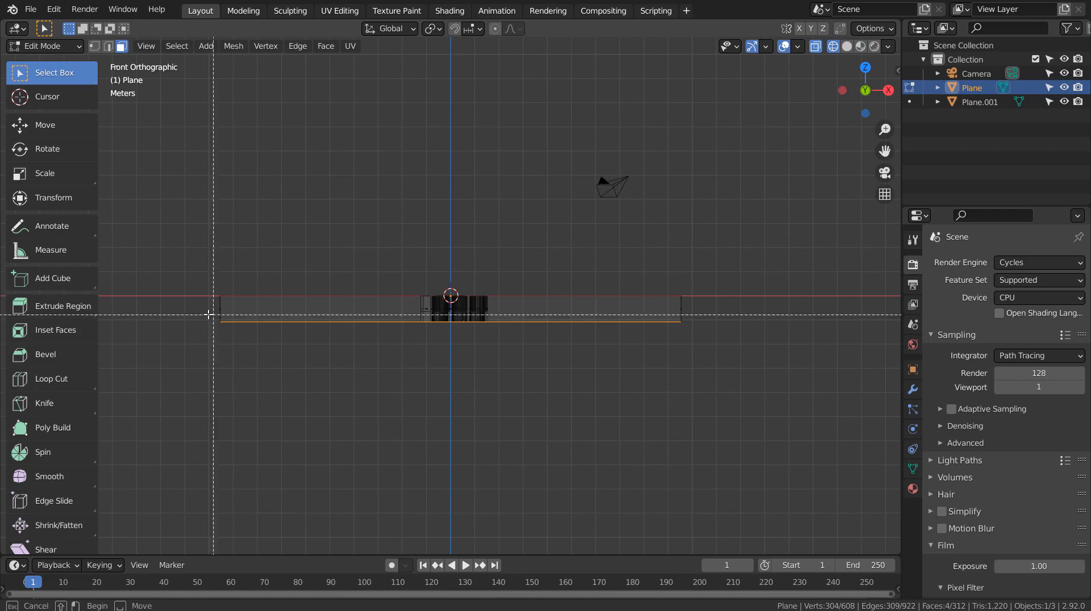
{"action": "left_click_drag", "start_coordinate": [197, 298], "coordinate": [839, 320]}
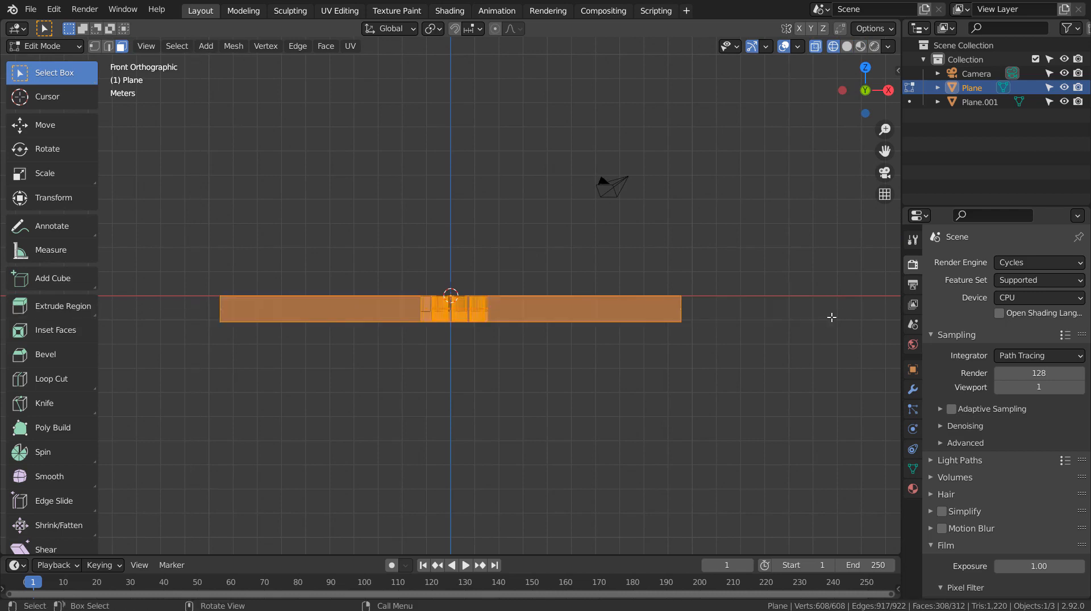
{"action": "left_click", "coordinate": [913, 488]}
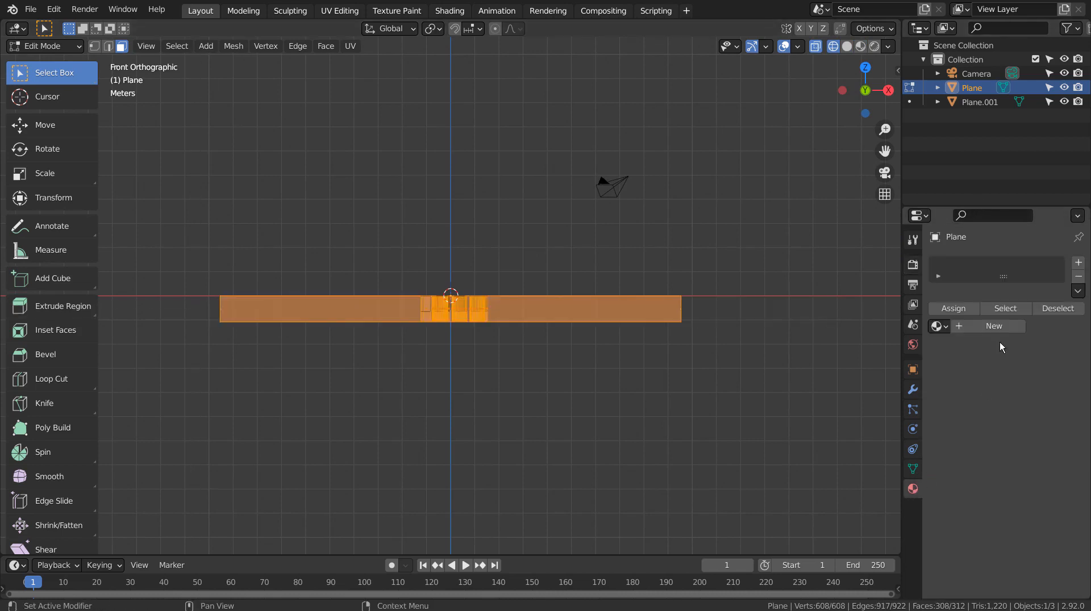
Create a first material for the slab and set its base color to pure white.
{"action": "left_click", "coordinate": [998, 327]}
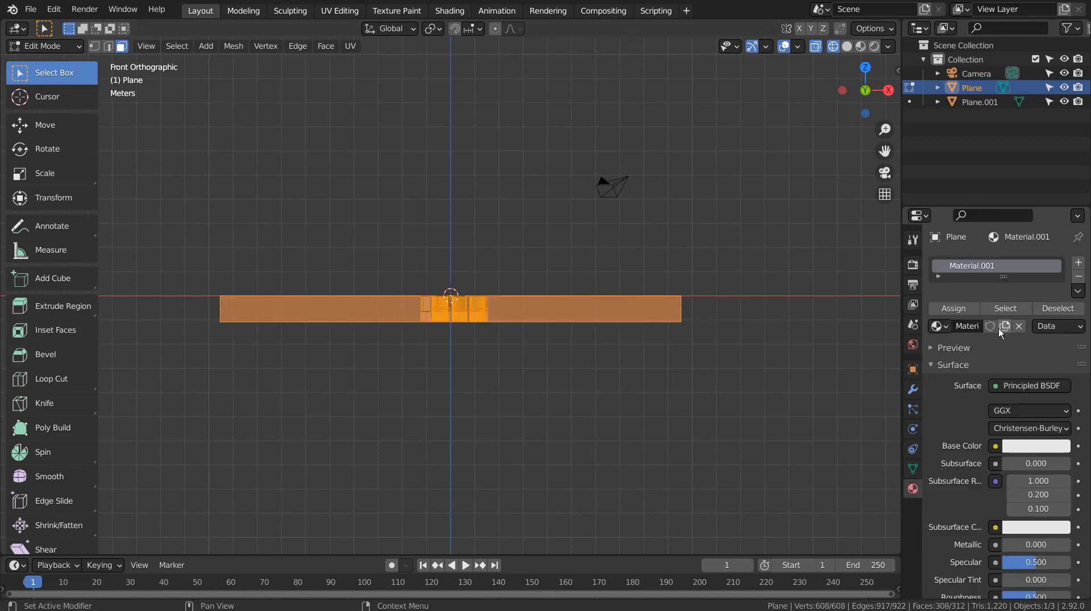
{"action": "left_click", "coordinate": [1052, 448]}
{"action": "left_click_drag", "start_coordinate": [1061, 263], "coordinate": [1059, 240]}
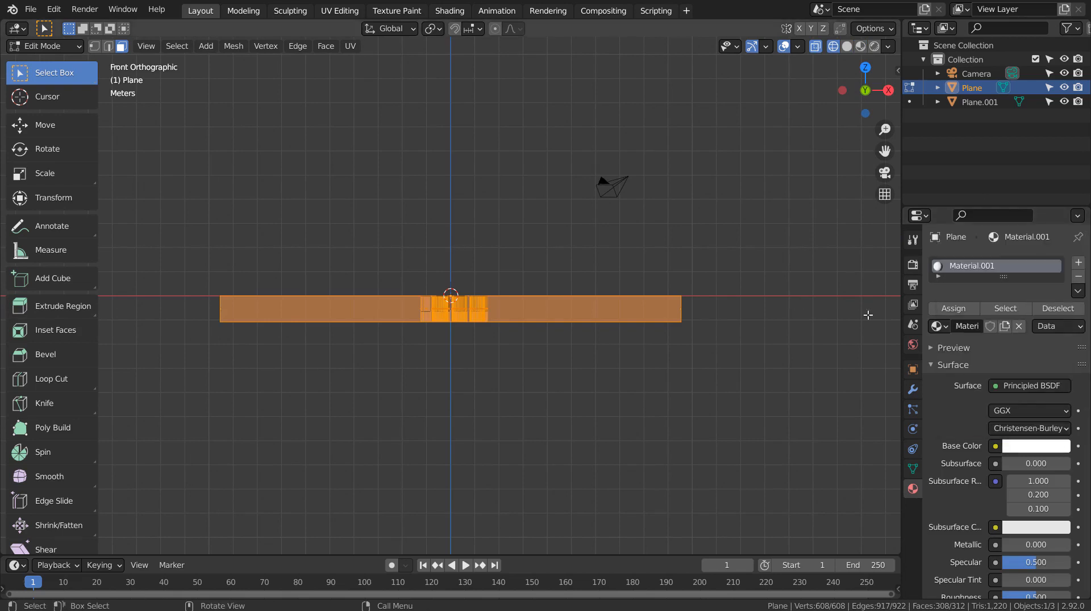
Add a second slab material with a light green base color, assign it to the selected wall faces, and return to Object Mode.
{"action": "left_click", "coordinate": [1079, 263]}
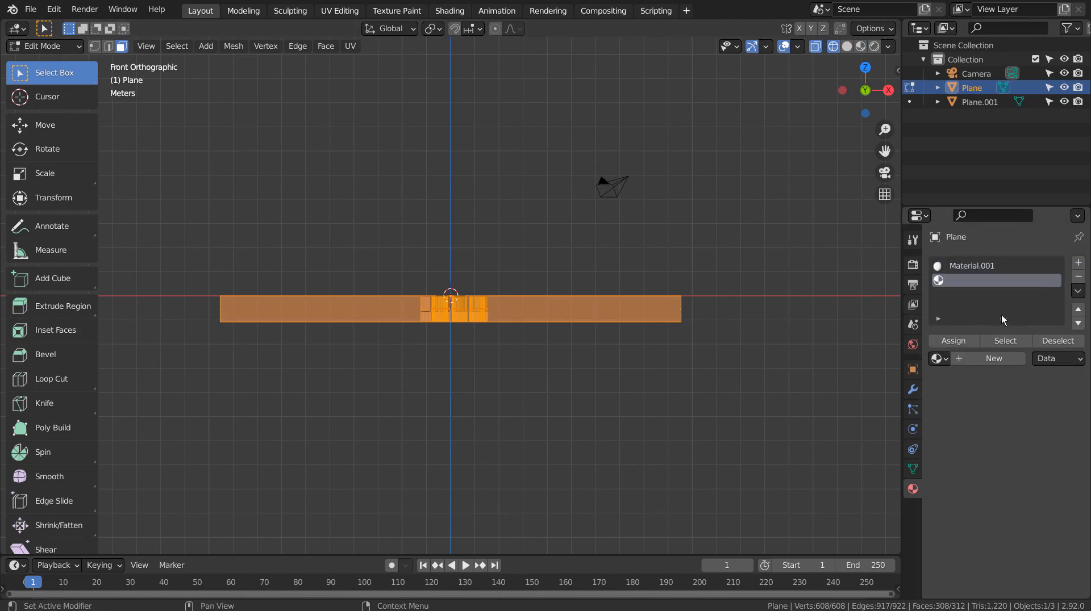
{"action": "left_click", "coordinate": [980, 359]}
{"action": "left_click", "coordinate": [1045, 480]}
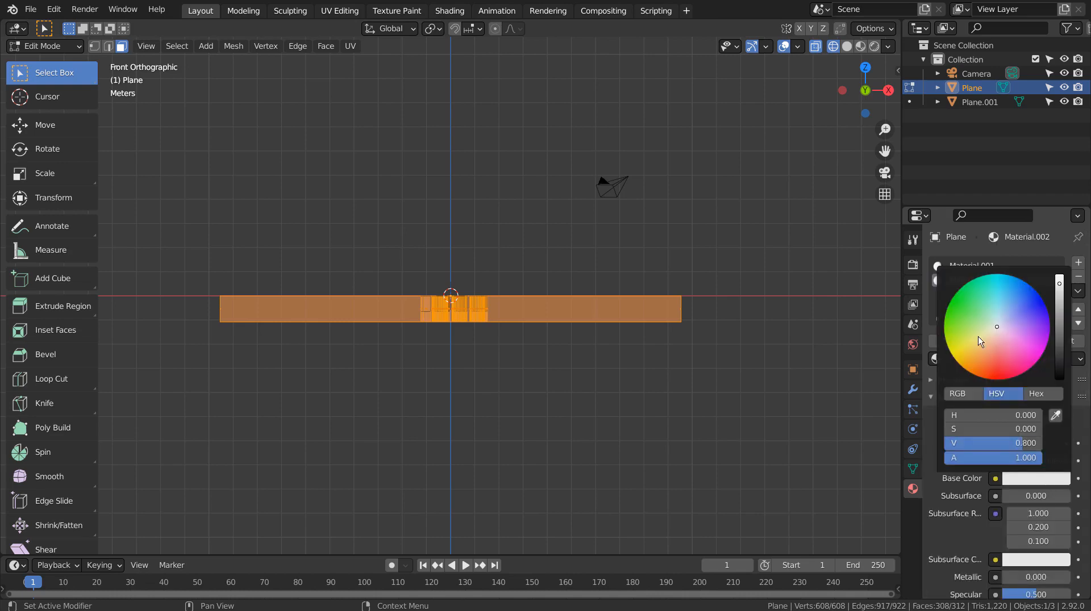
{"action": "left_click", "coordinate": [976, 319]}
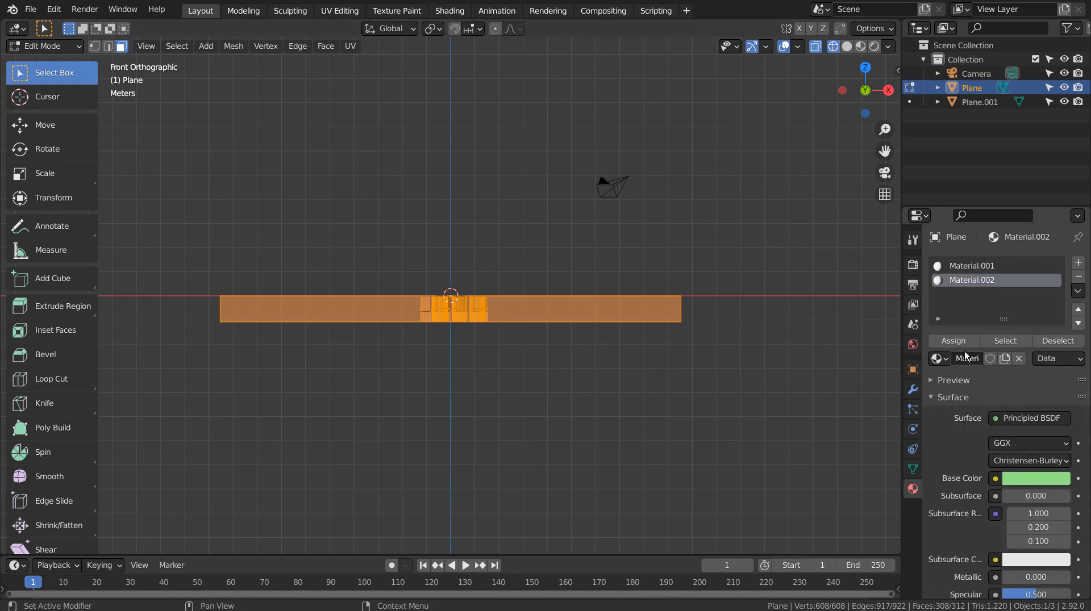
{"action": "left_click", "coordinate": [954, 340]}
{"action": "middle_click_drag", "start_coordinate": [699, 330], "coordinate": [744, 378]}
{"action": "key", "text": "shift+z"}
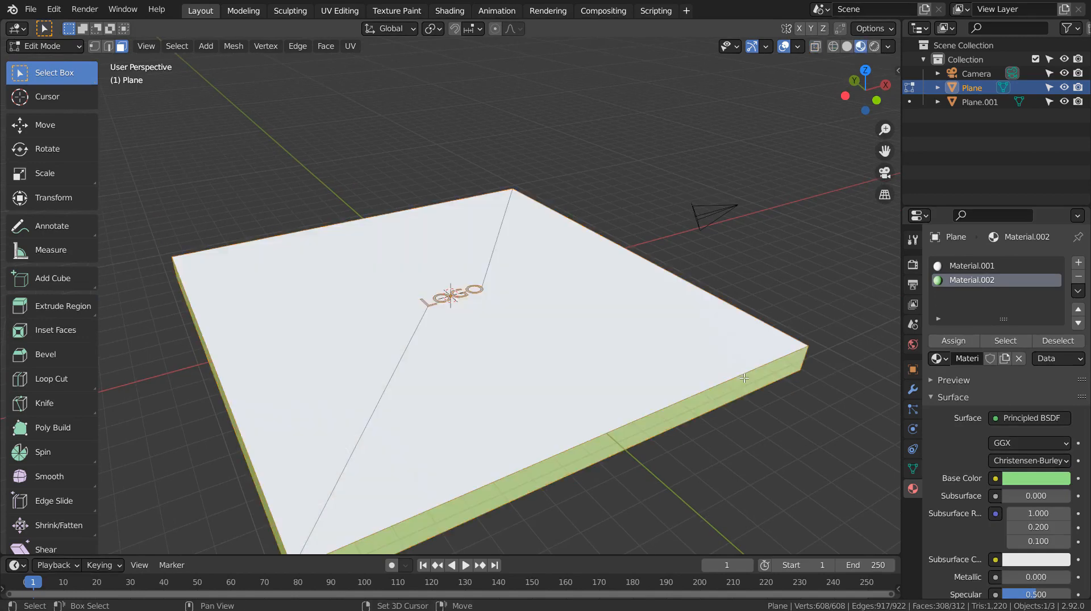
{"action": "mouse_move", "coordinate": [648, 373]}
{"action": "middle_mouse_down"}
{"action": "mouse_move", "coordinate": [682, 318]}
{"action": "mouse_move", "coordinate": [691, 336]}
{"action": "mouse_move", "coordinate": [670, 379]}
{"action": "mouse_move", "coordinate": [644, 357]}
{"action": "middle_mouse_up"}
{"action": "scroll", "coordinate": [524, 315], "scroll_direction": "up", "scroll_amount": 5}
{"action": "key", "text": "Tab"}
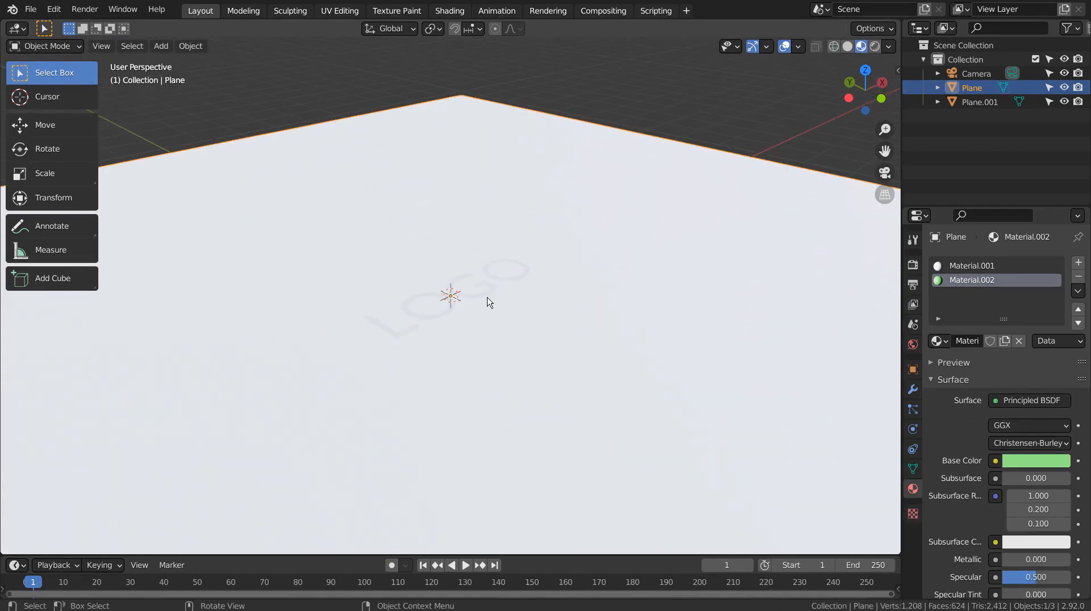
Open the separated LOGO letters for editing and box-select their side wall faces in the wireframe front view.
{"action": "left_click", "coordinate": [488, 296]}
{"action": "key", "text": "shift+z"}
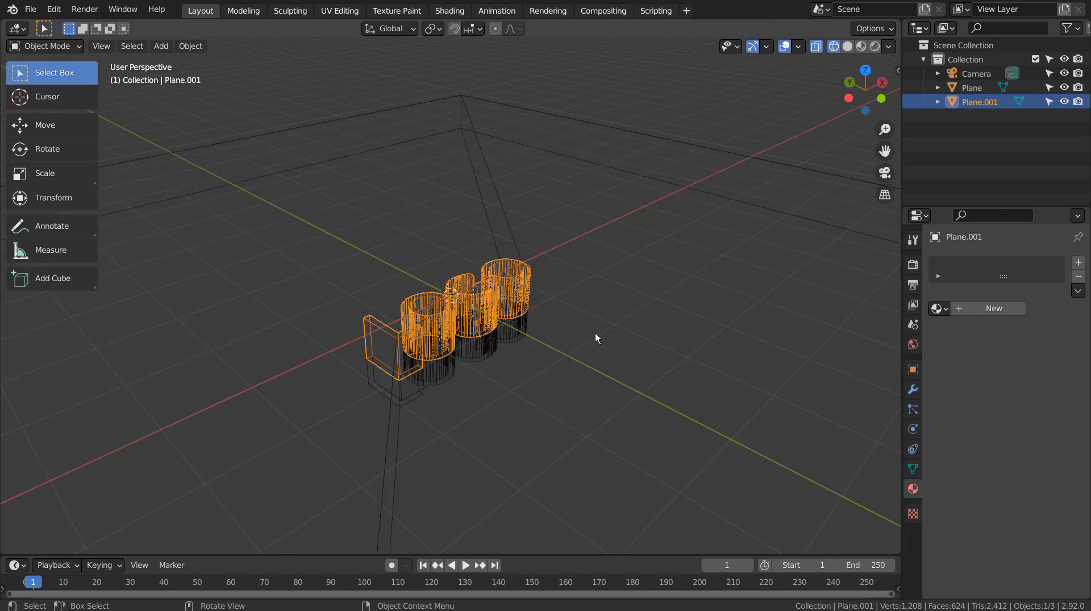
{"action": "key", "text": "KP_1"}
{"action": "left_click", "coordinate": [596, 337]}
{"action": "key", "text": "Tab"}
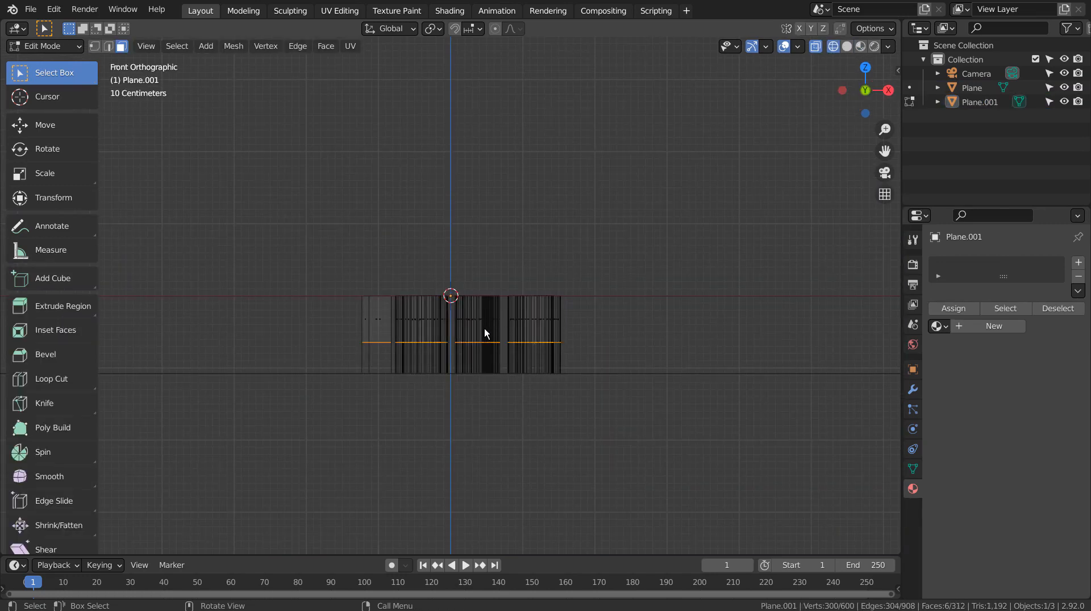
{"action": "key", "text": "b"}
{"action": "left_click_drag", "start_coordinate": [276, 310], "coordinate": [654, 322]}
Try a single blue material on the LOGO letters, and remove it again.
{"action": "left_click", "coordinate": [1002, 326]}
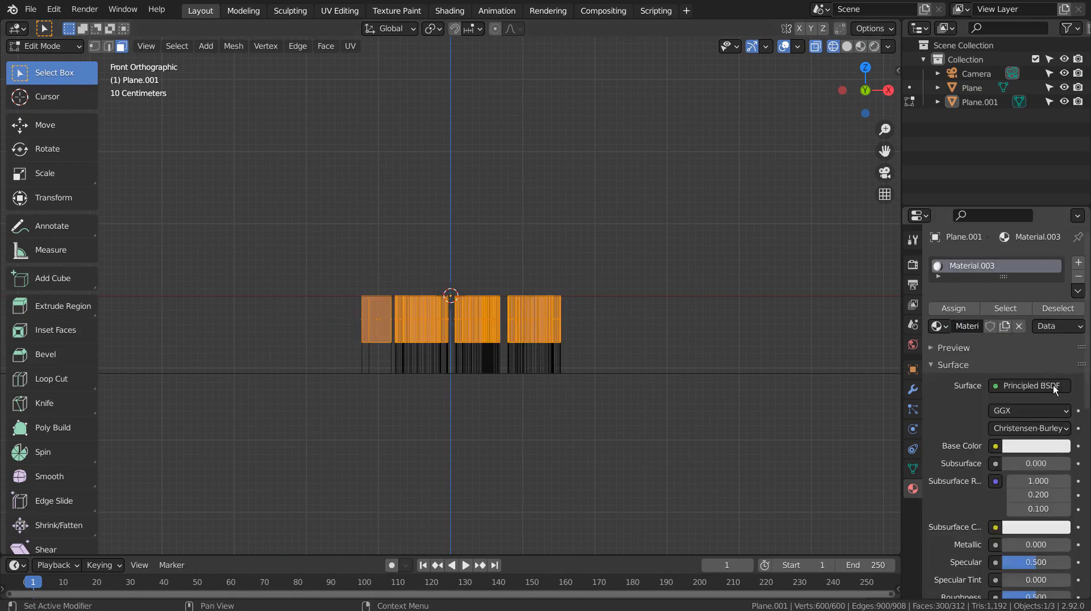
{"action": "left_click", "coordinate": [1041, 446]}
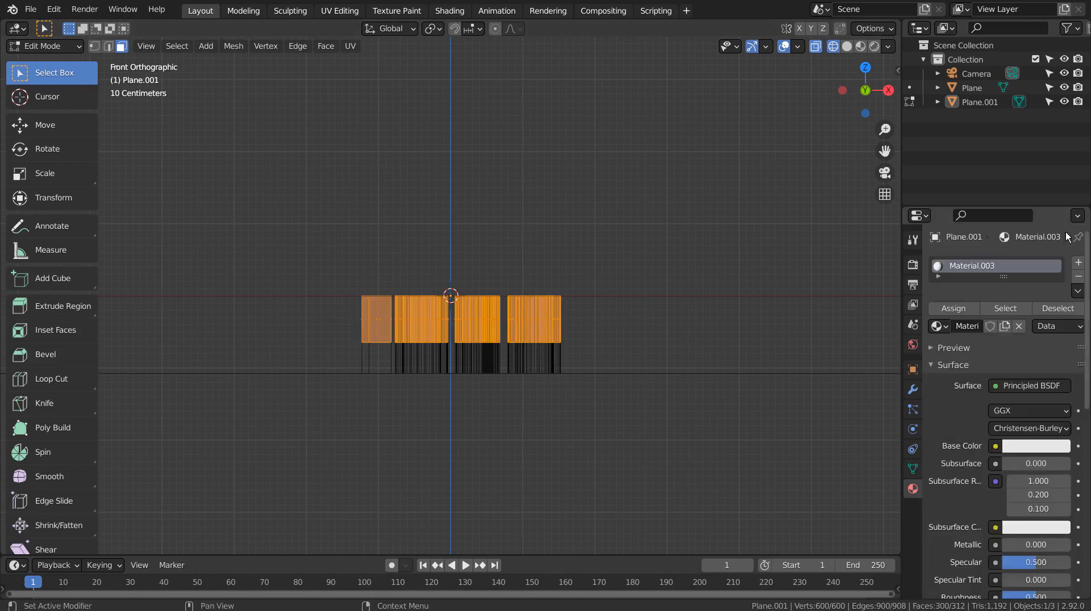
{"action": "left_click", "coordinate": [1035, 446]}
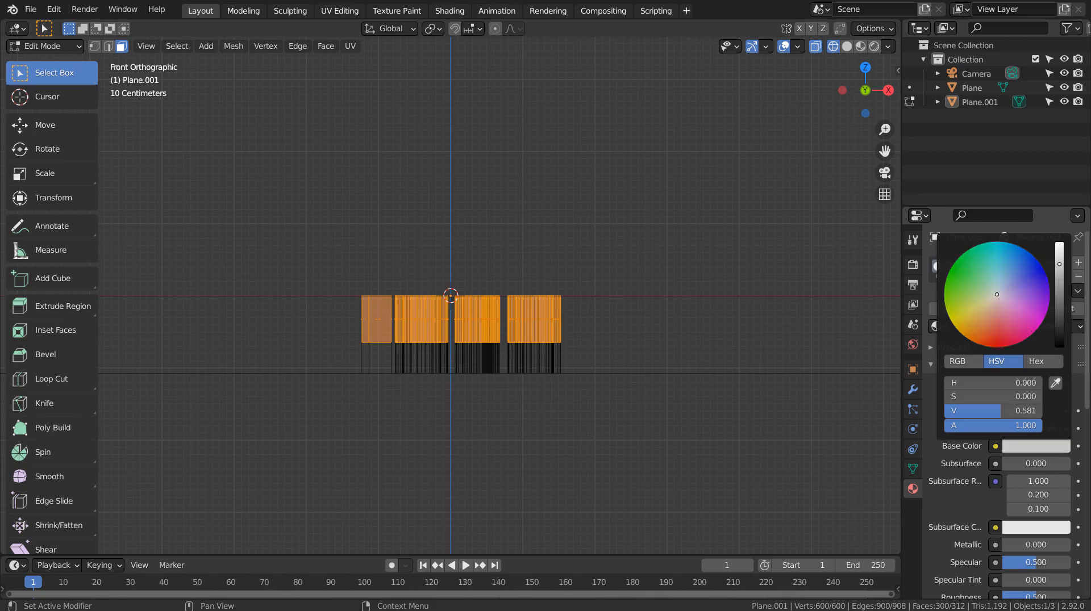
{"action": "left_click", "coordinate": [1030, 446]}
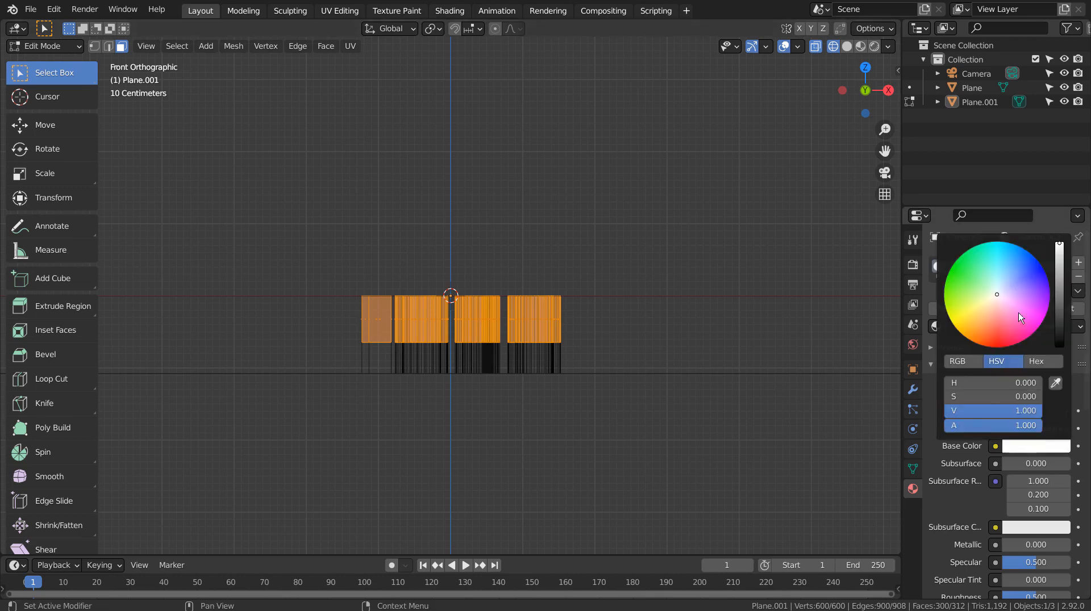
{"action": "left_click", "coordinate": [1015, 260]}
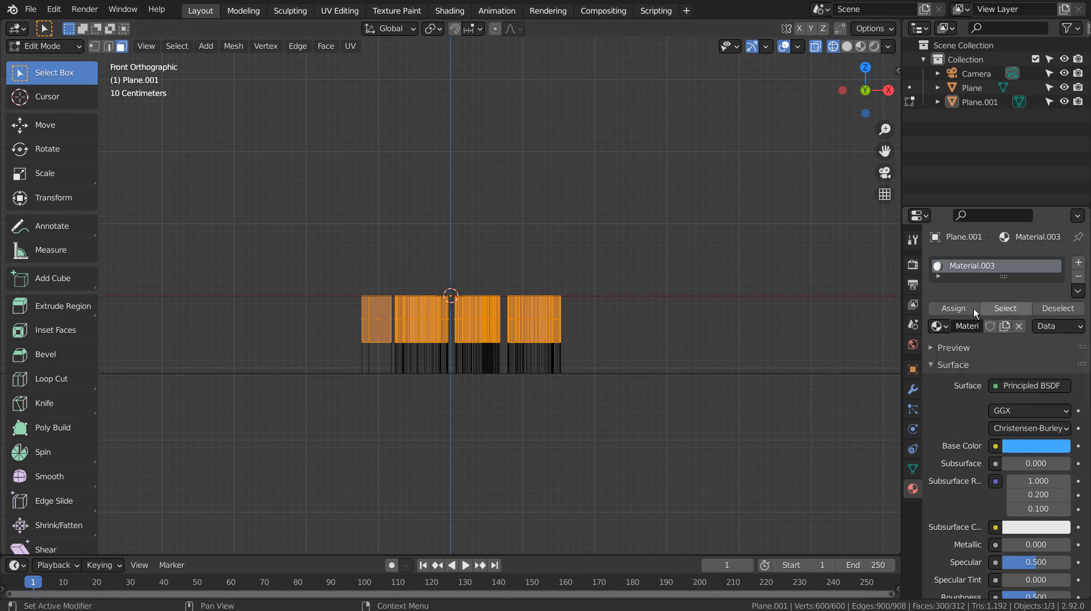
{"action": "middle_click_drag", "start_coordinate": [721, 355], "coordinate": [779, 420]}
{"action": "key", "text": "shift+z"}
{"action": "middle_click_drag", "start_coordinate": [703, 425], "coordinate": [724, 402]}
{"action": "left_click", "coordinate": [1019, 326]}
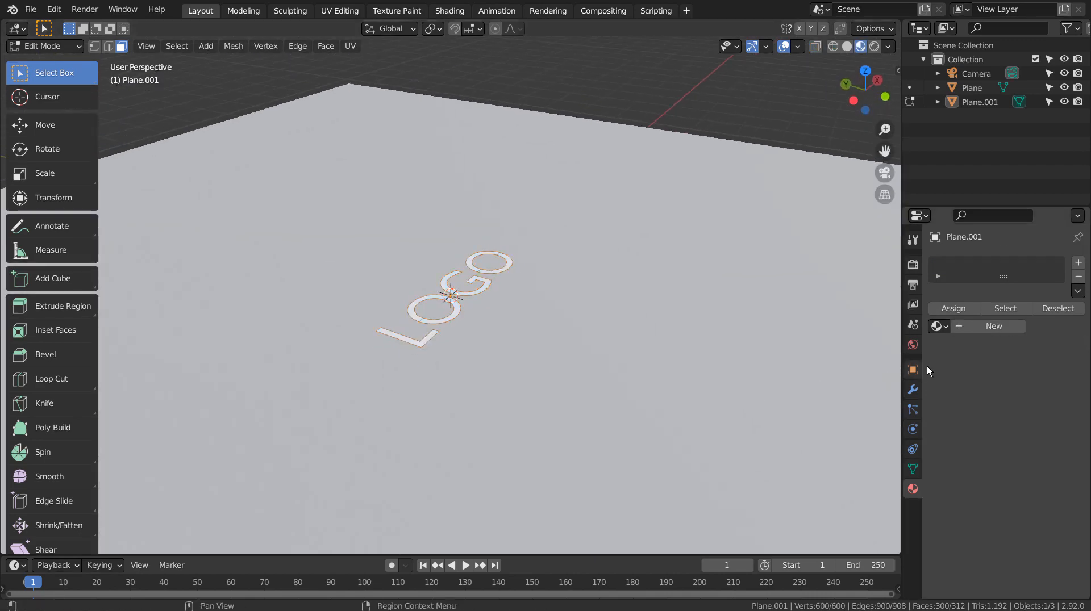
Create a white material and a second, blue material for the LOGO letters, and assign the blue one to the selected side faces.
{"action": "left_click", "coordinate": [1014, 325]}
{"action": "left_click", "coordinate": [1065, 447]}
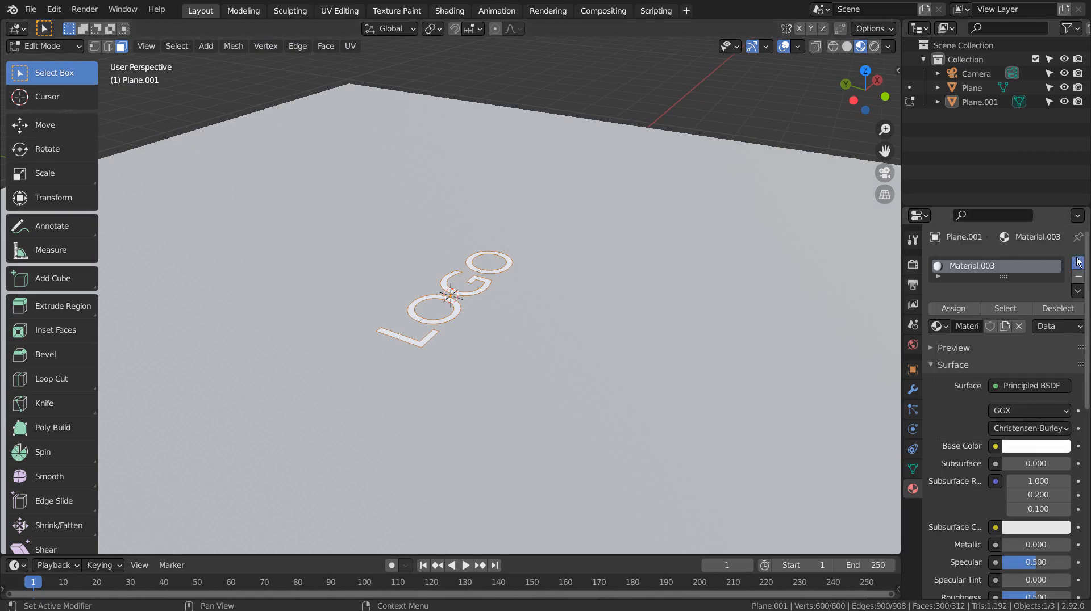
{"action": "left_click", "coordinate": [1078, 263]}
{"action": "left_click", "coordinate": [998, 360]}
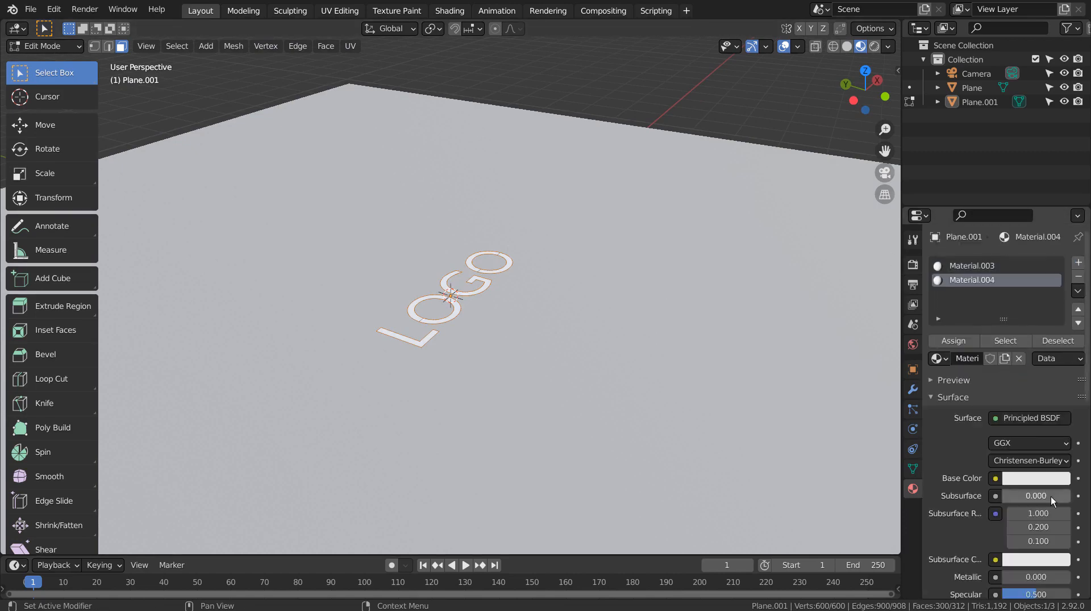
{"action": "left_click", "coordinate": [1045, 481]}
{"action": "left_click", "coordinate": [1015, 289]}
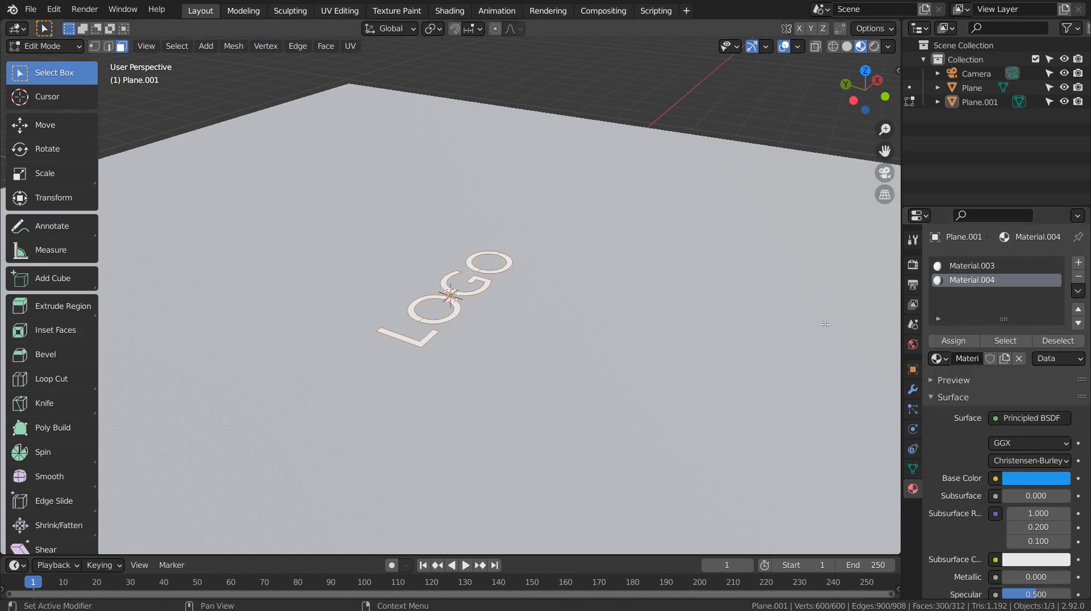
Try raising the LOGO letters along Z to check their side color, and undo back to before the blue base color change.
{"action": "mouse_move", "coordinate": [708, 353]}
{"action": "middle_mouse_down"}
{"action": "mouse_move", "coordinate": [696, 319]}
{"action": "mouse_move", "coordinate": [687, 346]}
{"action": "mouse_move", "coordinate": [621, 392]}
{"action": "mouse_move", "coordinate": [711, 382]}
{"action": "mouse_move", "coordinate": [677, 446]}
{"action": "mouse_move", "coordinate": [702, 382]}
{"action": "middle_mouse_up"}
{"action": "key", "text": "shift+z"}
{"action": "key", "text": "shift+z"}
{"action": "key", "text": "g"}
{"action": "key", "text": "z"}
{"action": "left_click", "coordinate": [708, 360]}
{"action": "key", "text": "Tab"}
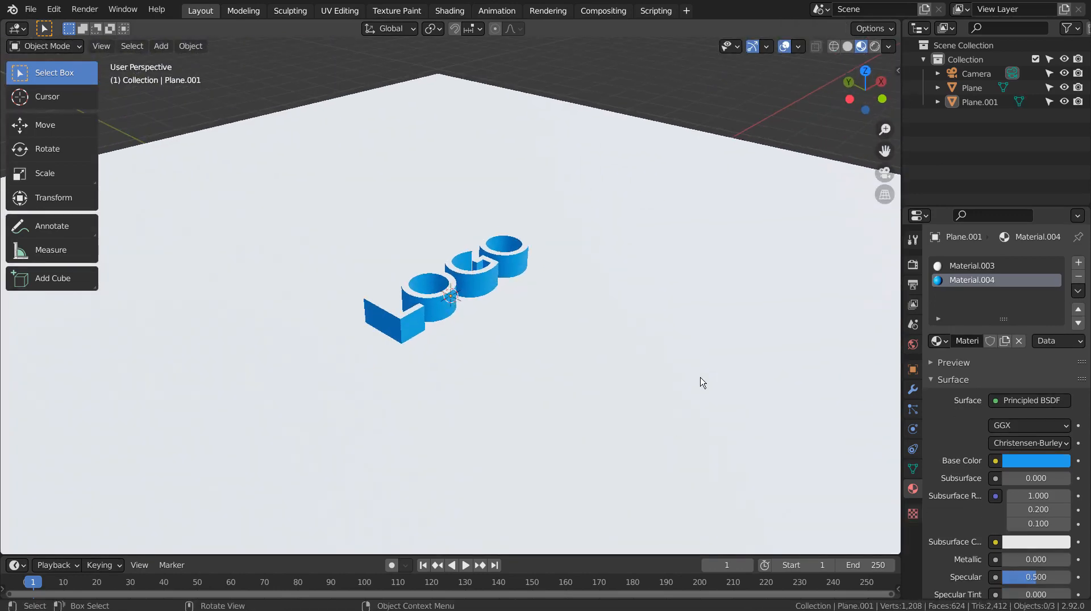
{"action": "key", "text": "ctrl+z"}
{"action": "key", "text": "ctrl+z"}
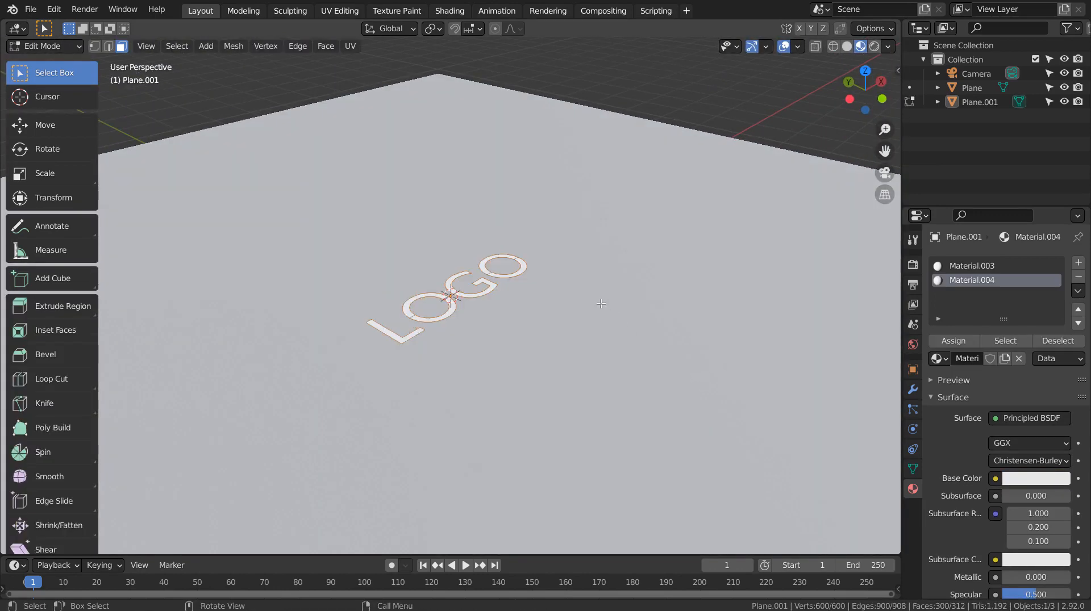
{"action": "key", "text": "ctrl+shift+z"}
{"action": "key", "text": "ctrl+shift+z"}
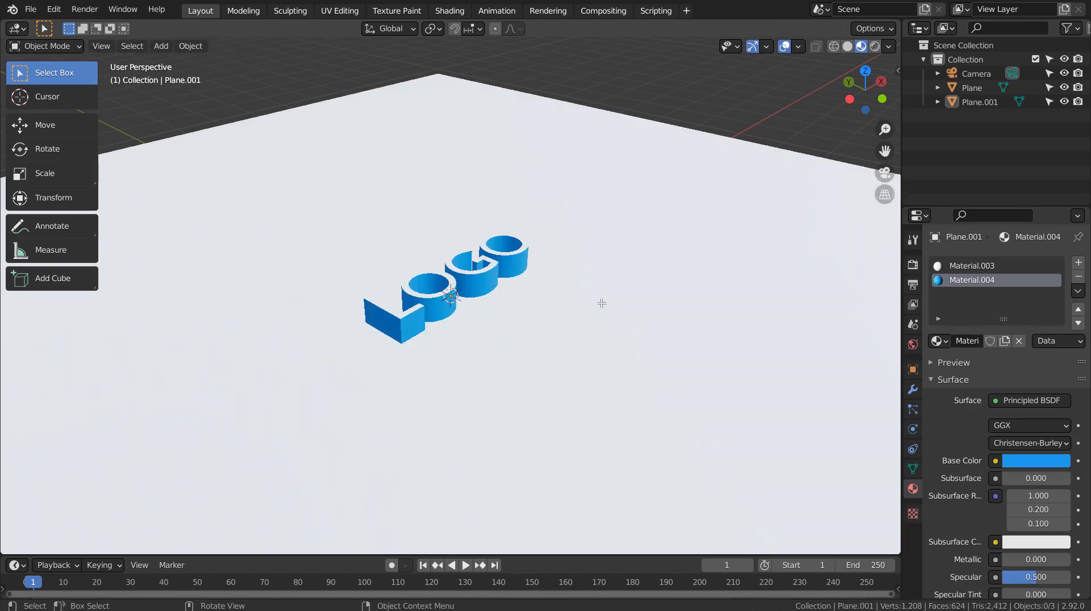
{"action": "key", "text": "ctrl+z"}
{"action": "key", "text": "ctrl+z"}
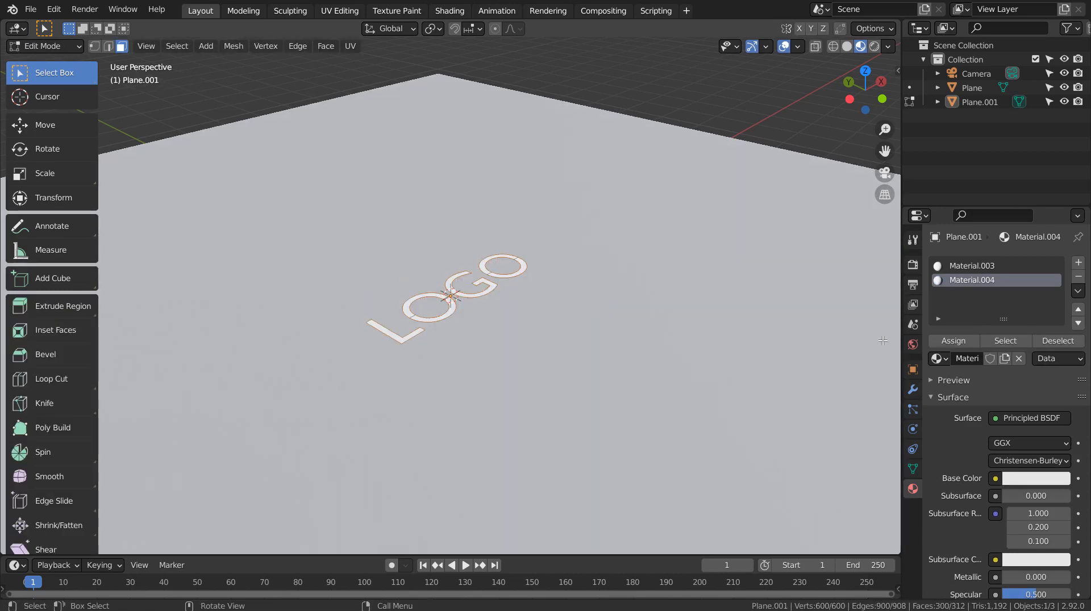
Set the second letter material's base color to blue again, deselect all faces, and return to Object Mode.
{"action": "left_click", "coordinate": [1009, 482]}
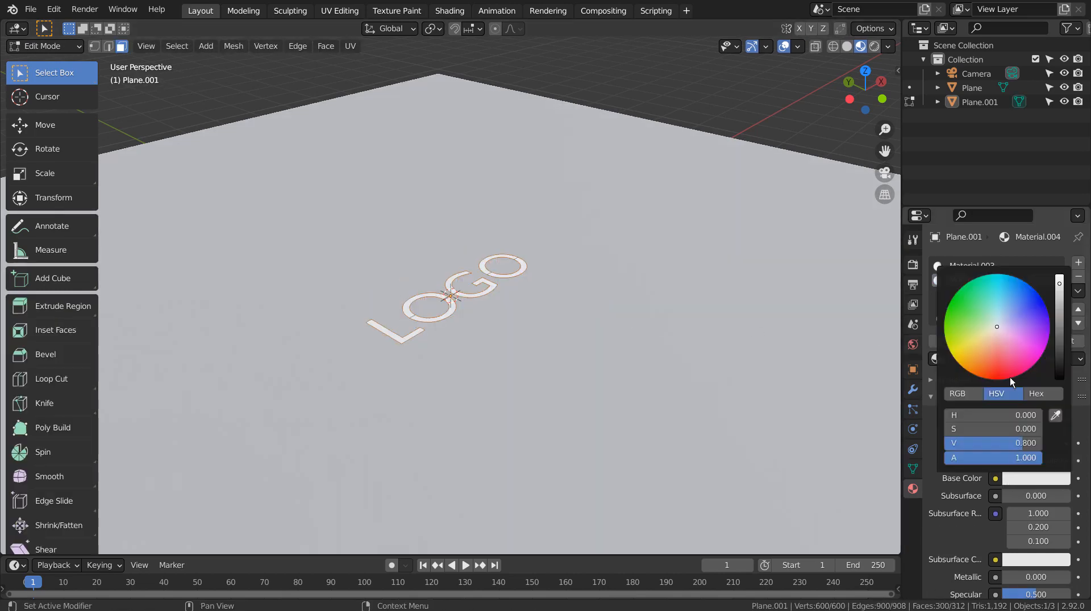
{"action": "left_click", "coordinate": [1015, 286]}
{"action": "left_click", "coordinate": [643, 335]}
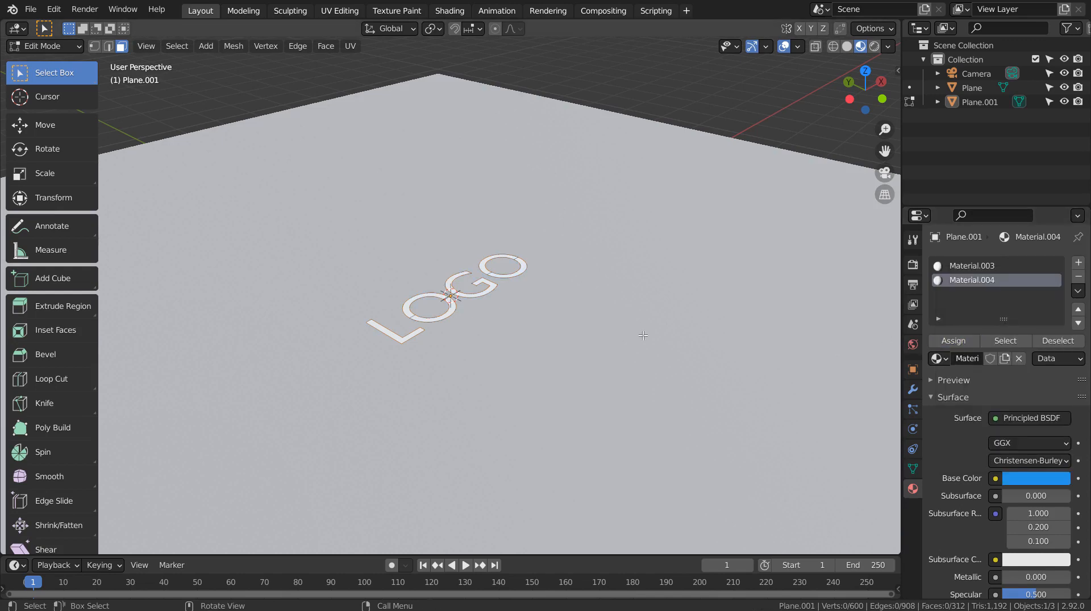
{"action": "key", "text": "Tab"}
Shade the slab smooth, and do the same for the LOGO letters.
{"action": "middle_click_drag", "start_coordinate": [703, 335], "coordinate": [686, 387]}
{"action": "left_click", "coordinate": [627, 323]}
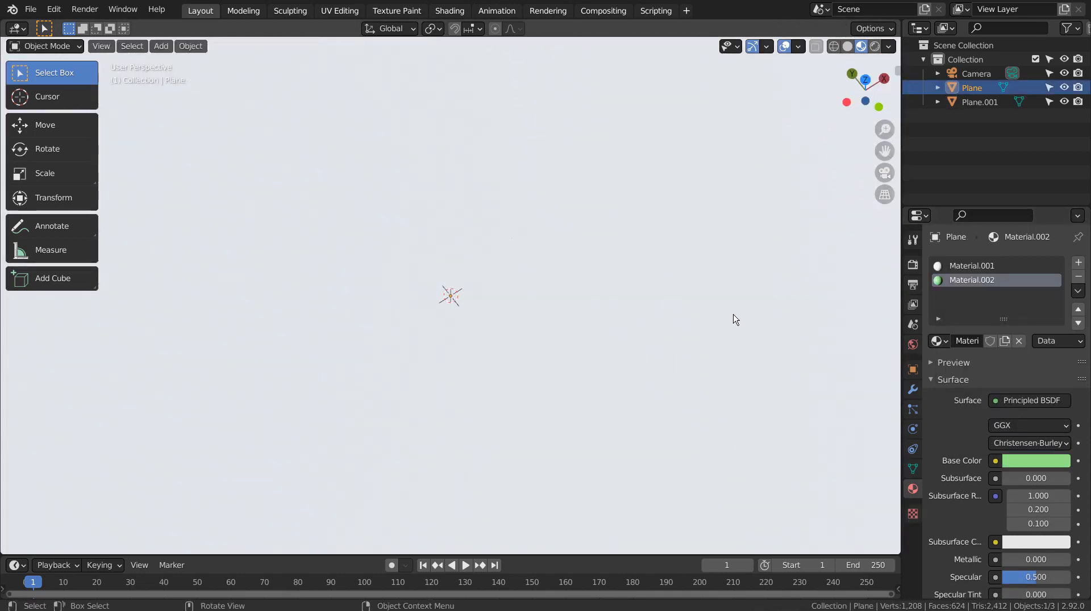
{"action": "right_click", "coordinate": [720, 313]}
{"action": "left_click", "coordinate": [721, 313]}
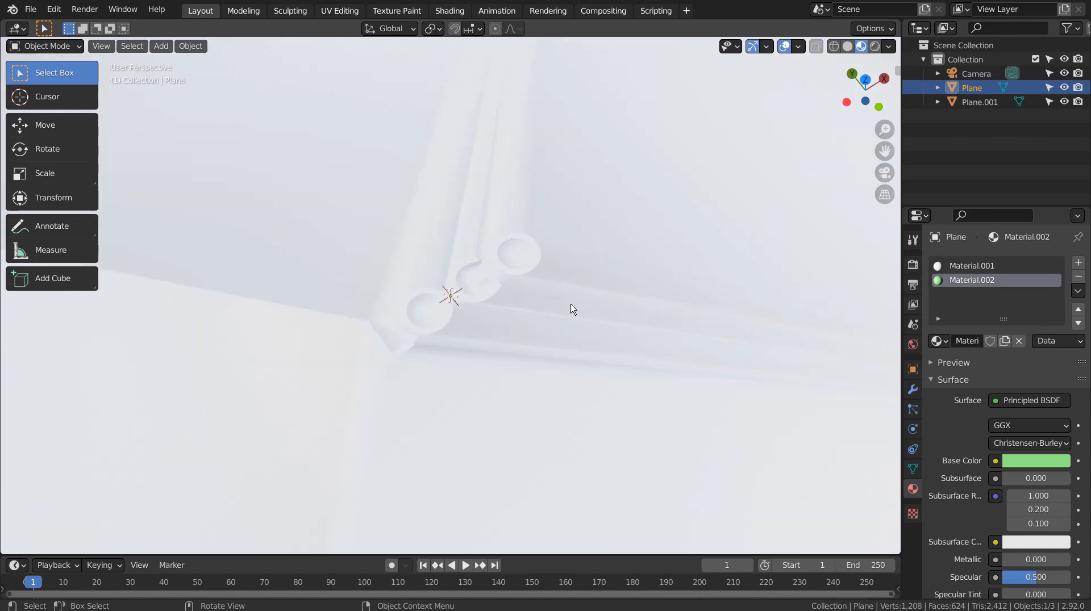
{"action": "middle_click_drag", "start_coordinate": [572, 309], "coordinate": [487, 253]}
{"action": "left_click", "coordinate": [492, 266]}
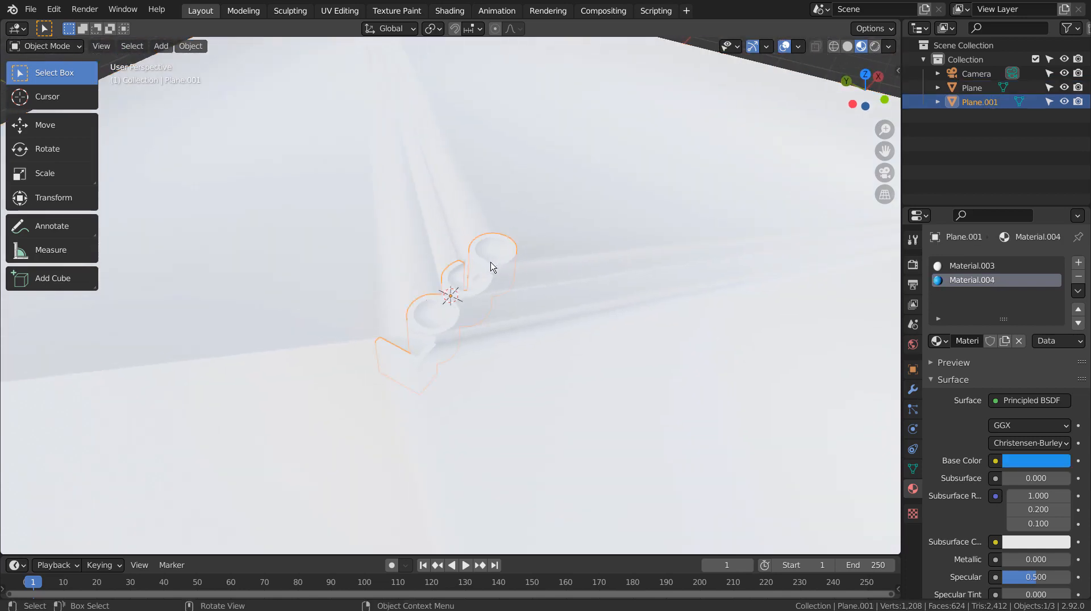
{"action": "right_click", "coordinate": [490, 262]}
{"action": "left_click", "coordinate": [489, 261]}
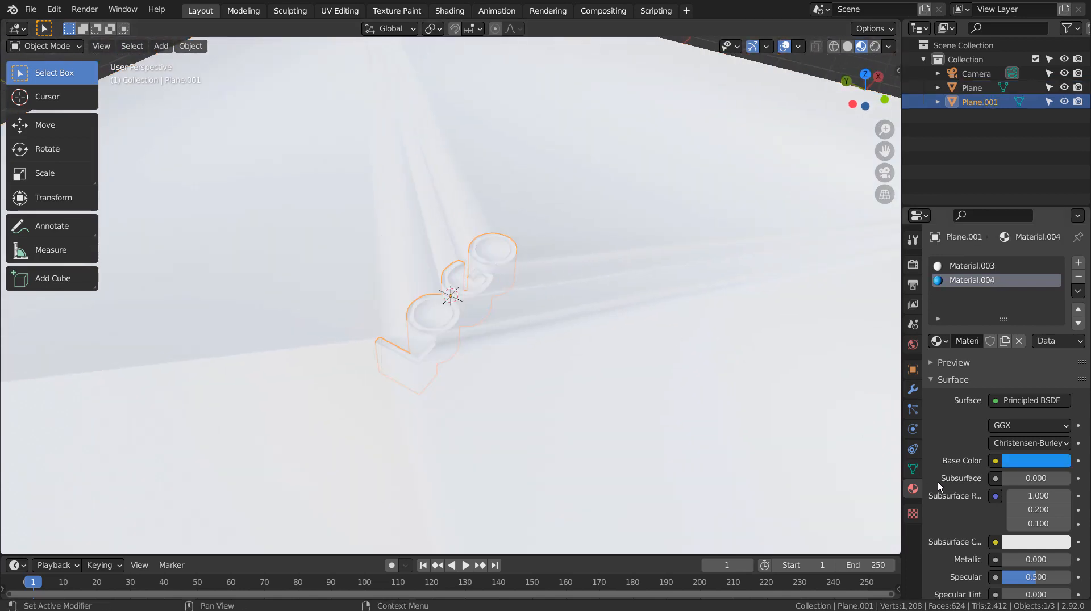
Enable Auto Smooth at 30° in the normals settings of both the LOGO letters and the slab.
{"action": "left_click", "coordinate": [913, 470]}
{"action": "left_click", "coordinate": [935, 505]}
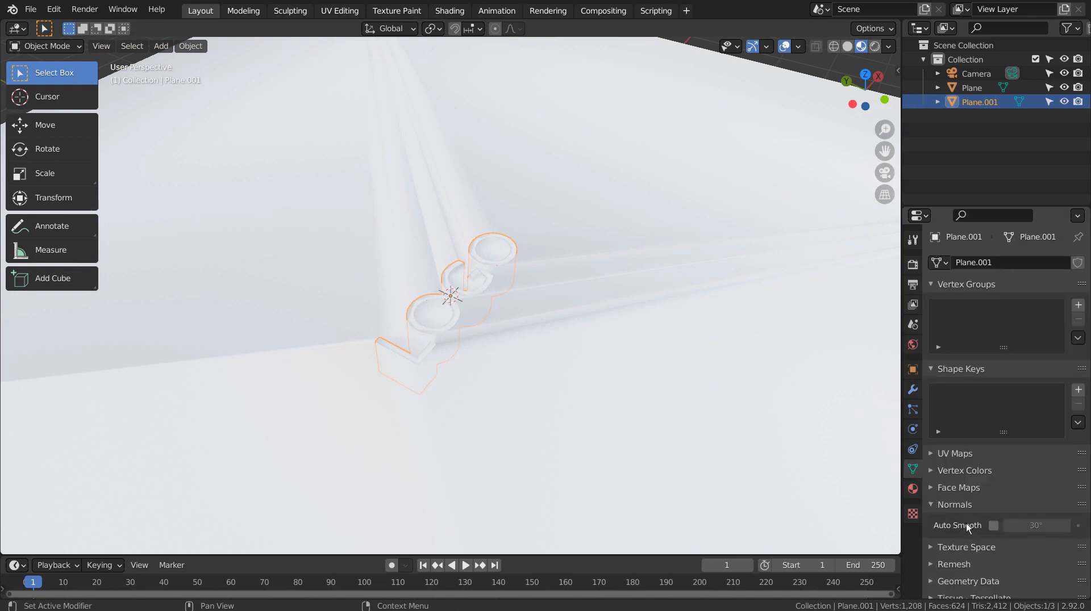
{"action": "left_click", "coordinate": [993, 526]}
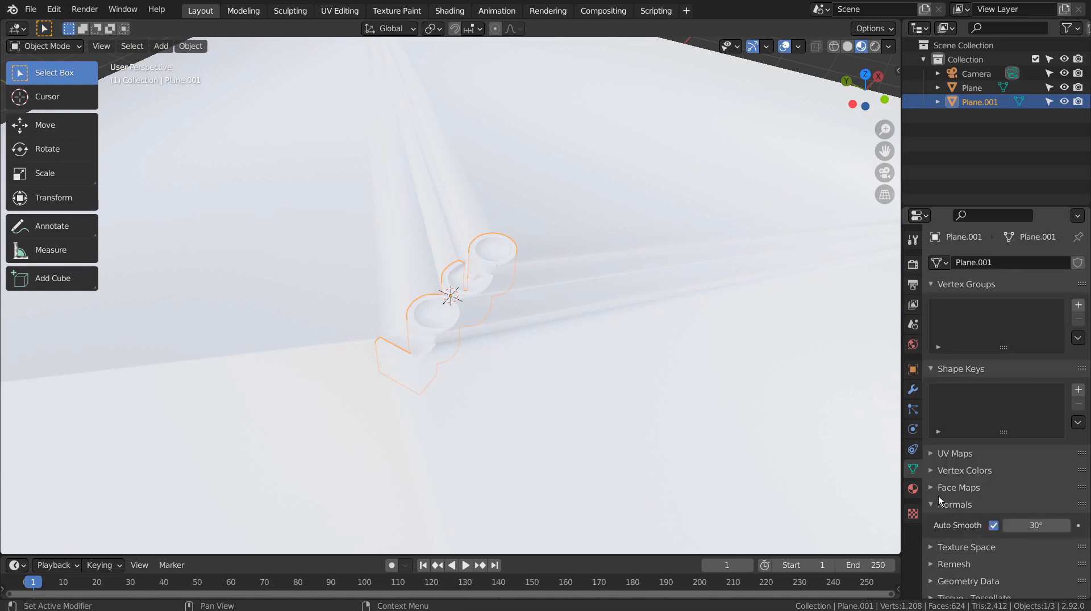
{"action": "left_click", "coordinate": [507, 263]}
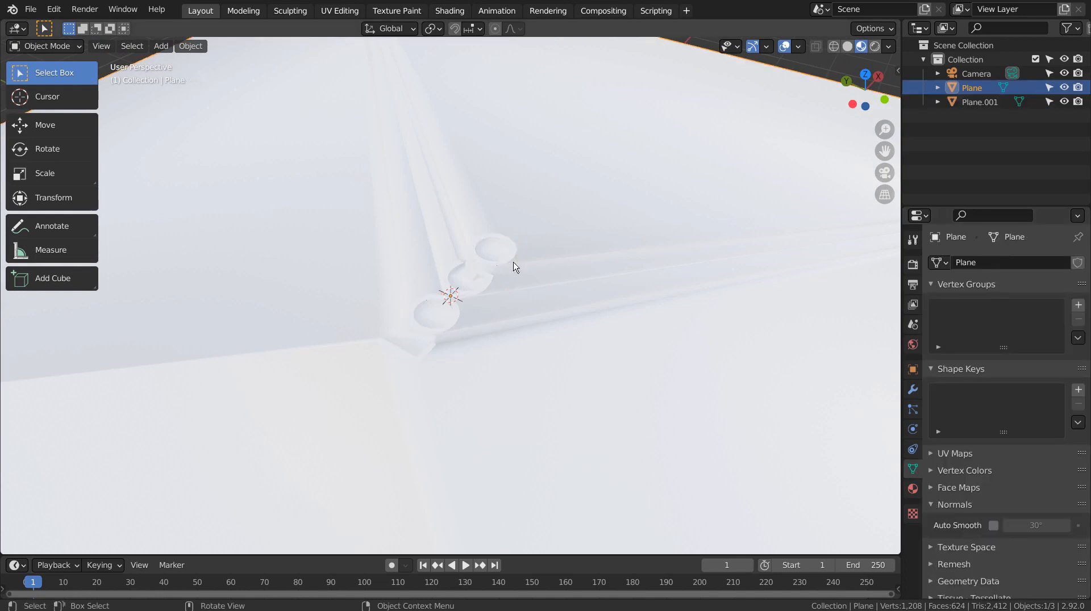
{"action": "left_click", "coordinate": [994, 526]}
{"action": "middle_click_drag", "start_coordinate": [768, 363], "coordinate": [747, 312]}
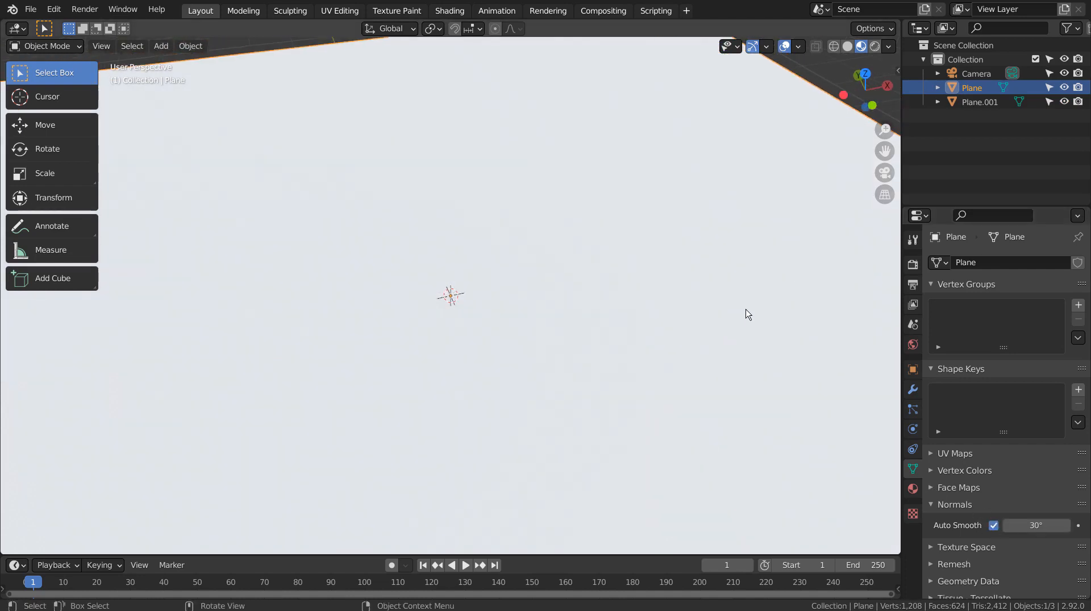
Try raising the LOGO letters along Z out of the slab, and put them back flush with its top surface.
{"action": "left_click", "coordinate": [984, 106]}
{"action": "middle_click_drag", "start_coordinate": [565, 305], "coordinate": [633, 311]}
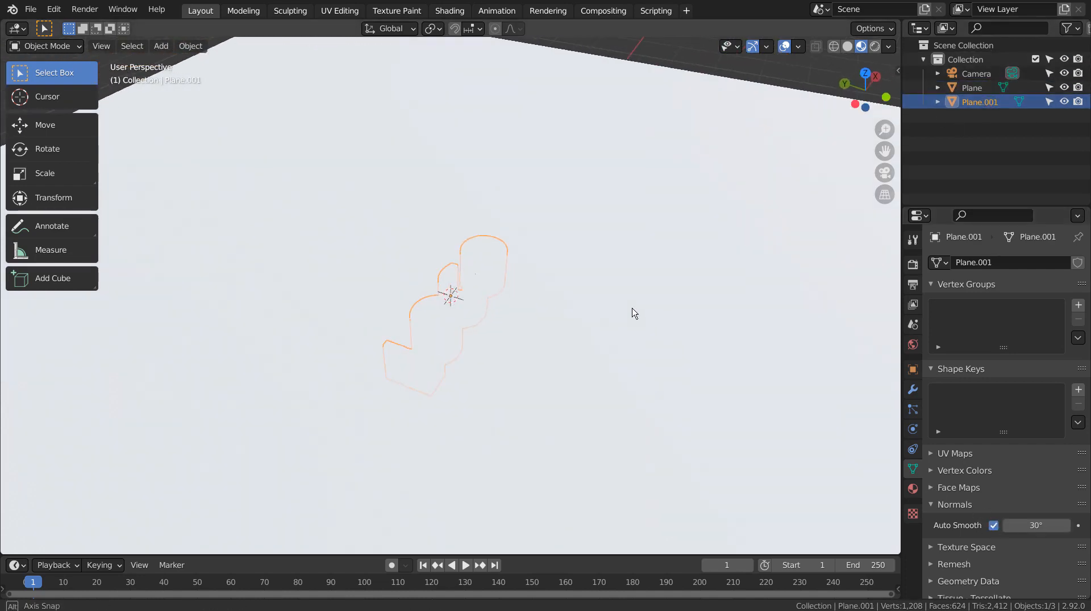
{"action": "key", "text": "g"}
{"action": "key", "text": "z"}
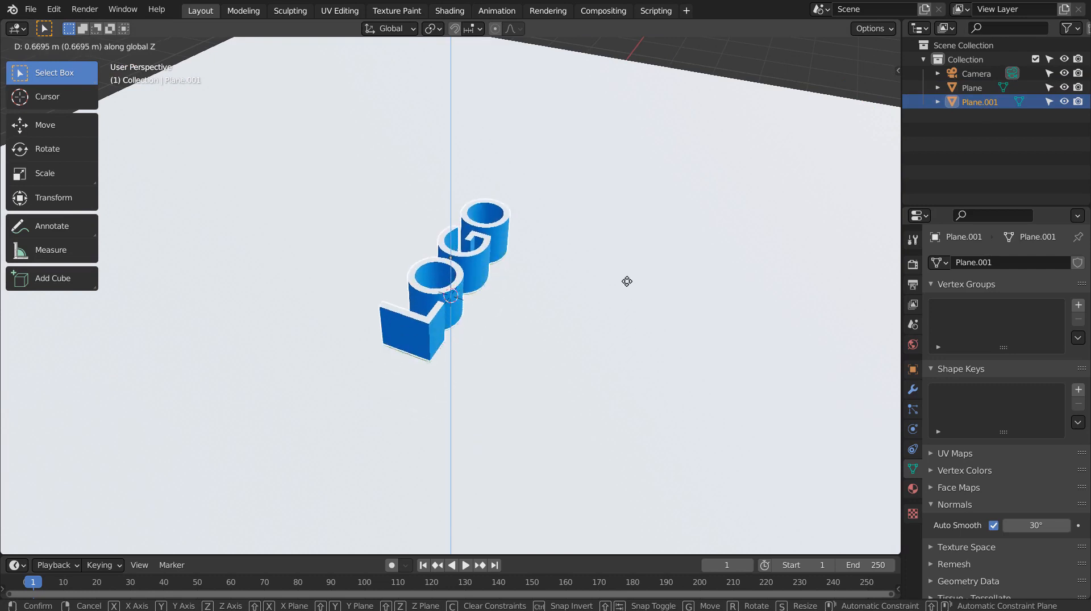
{"action": "left_click", "coordinate": [627, 348]}
{"action": "key", "text": "KP_1"}
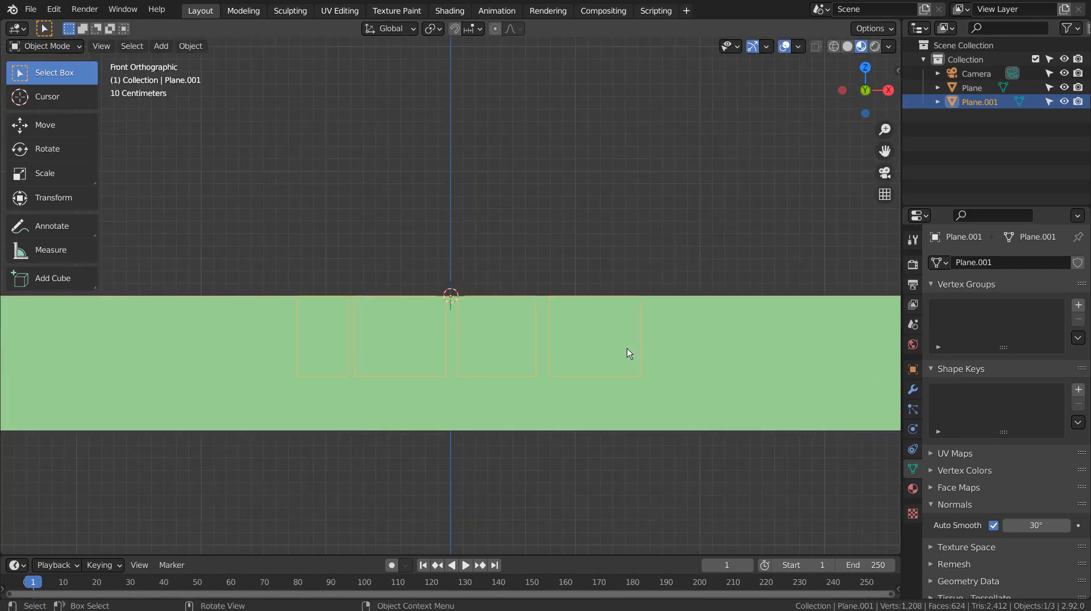
Switch to wireframe display and open the LOGO letters' mesh for editing.
{"action": "mouse_move", "coordinate": [629, 353]}
{"action": "middle_mouse_down"}
{"action": "mouse_move", "coordinate": [625, 377]}
{"action": "mouse_move", "coordinate": [647, 421]}
{"action": "mouse_move", "coordinate": [652, 399]}
{"action": "middle_mouse_up"}
{"action": "key", "text": "shift+z"}
{"action": "left_click", "coordinate": [652, 399]}
{"action": "left_click", "coordinate": [343, 341]}
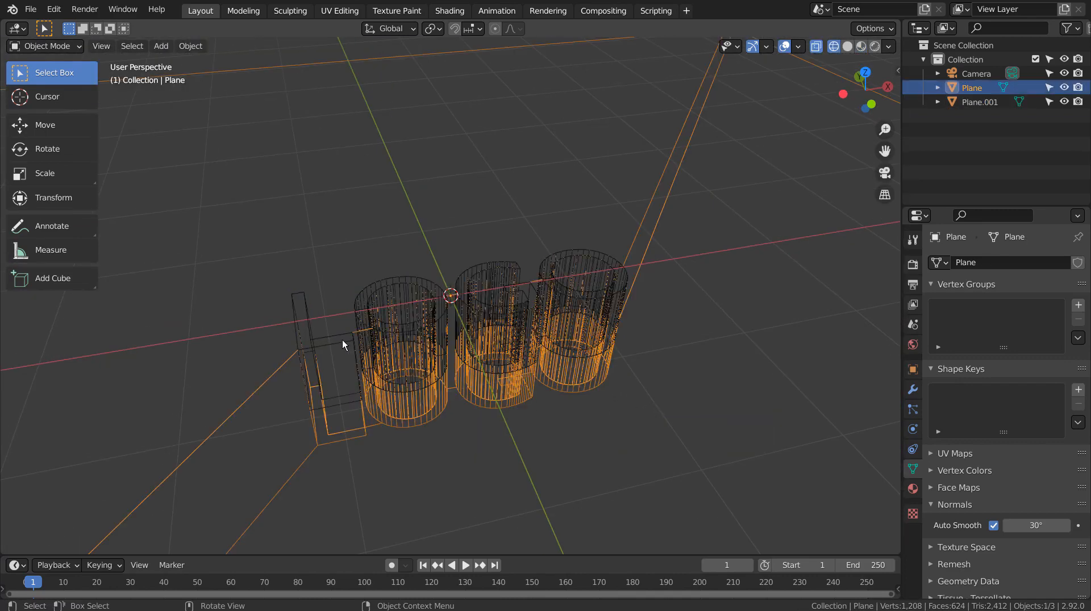
{"action": "left_click", "coordinate": [342, 340]}
{"action": "key", "text": "Tab"}
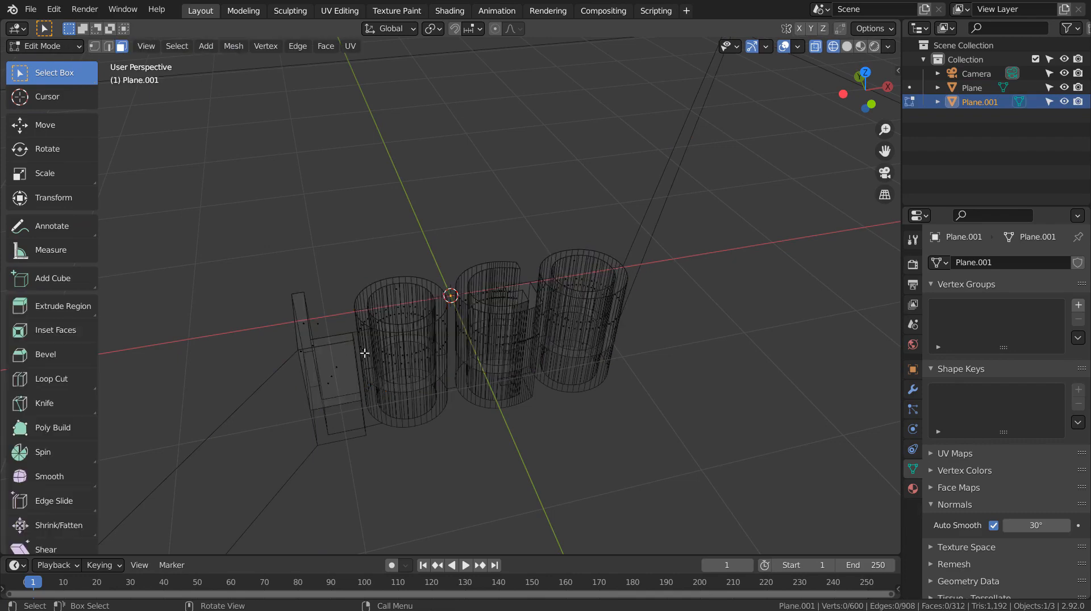
Select all linked geometry of the letter L and separate it into its own object.
{"action": "key", "text": "l"}
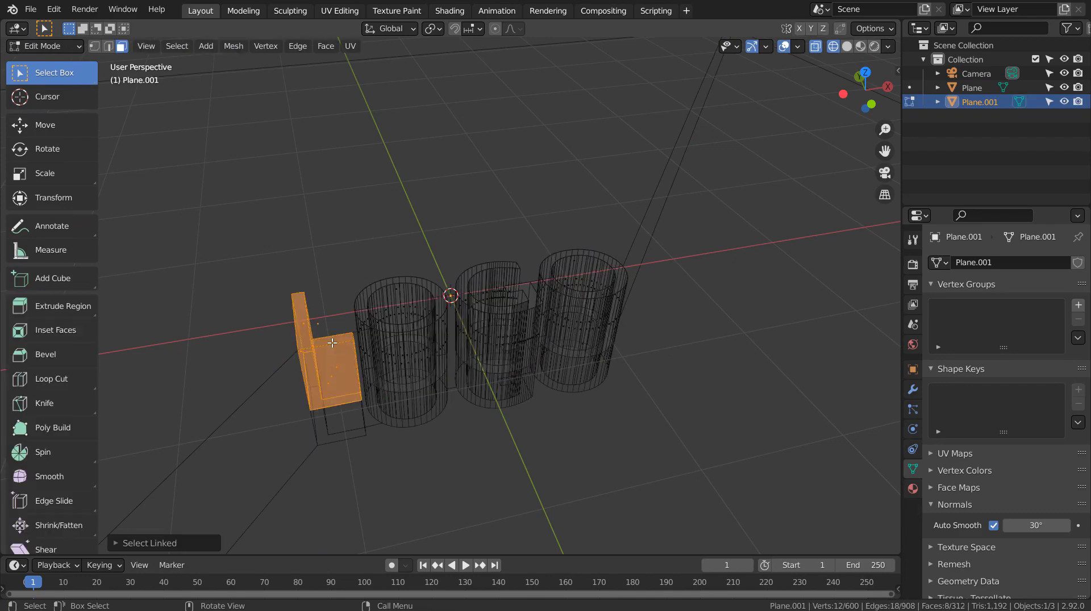
{"action": "key", "text": "ctrl+p"}
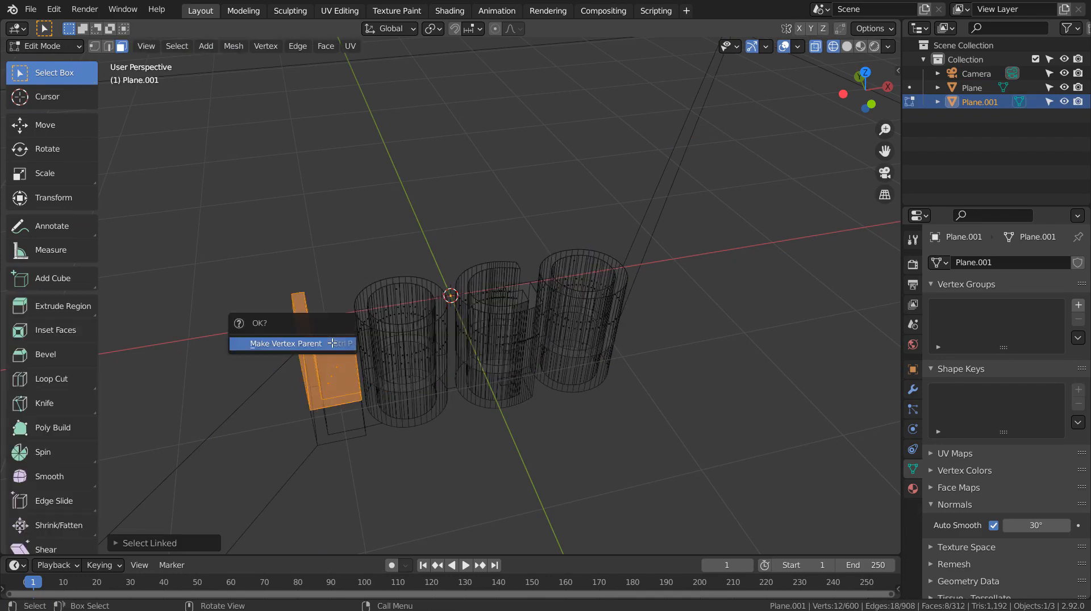
{"action": "left_click", "coordinate": [332, 343]}
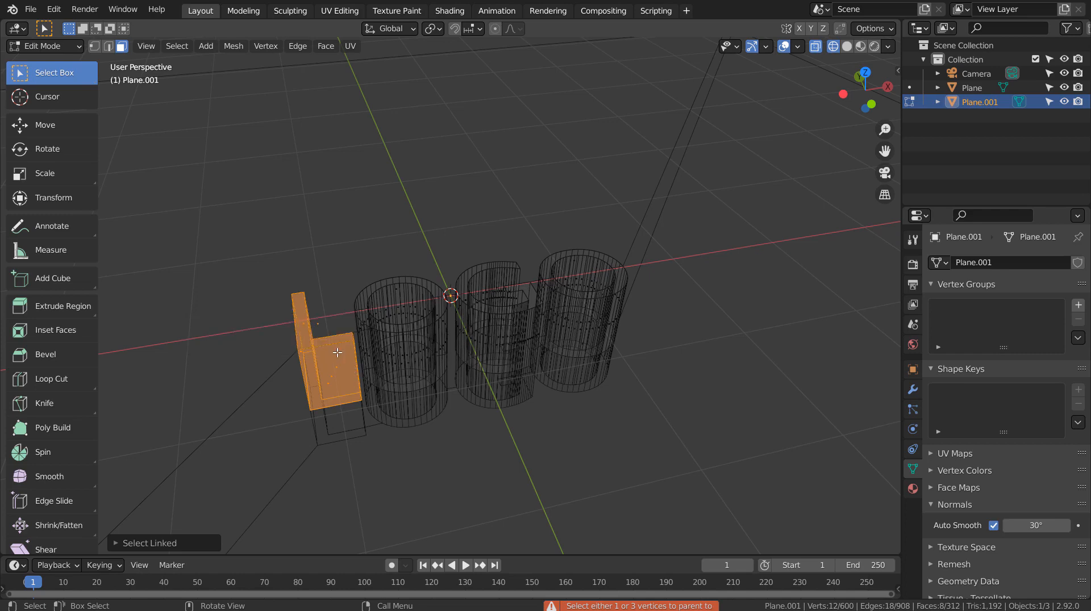
{"action": "key", "text": "p"}
{"action": "left_click", "coordinate": [337, 352]}
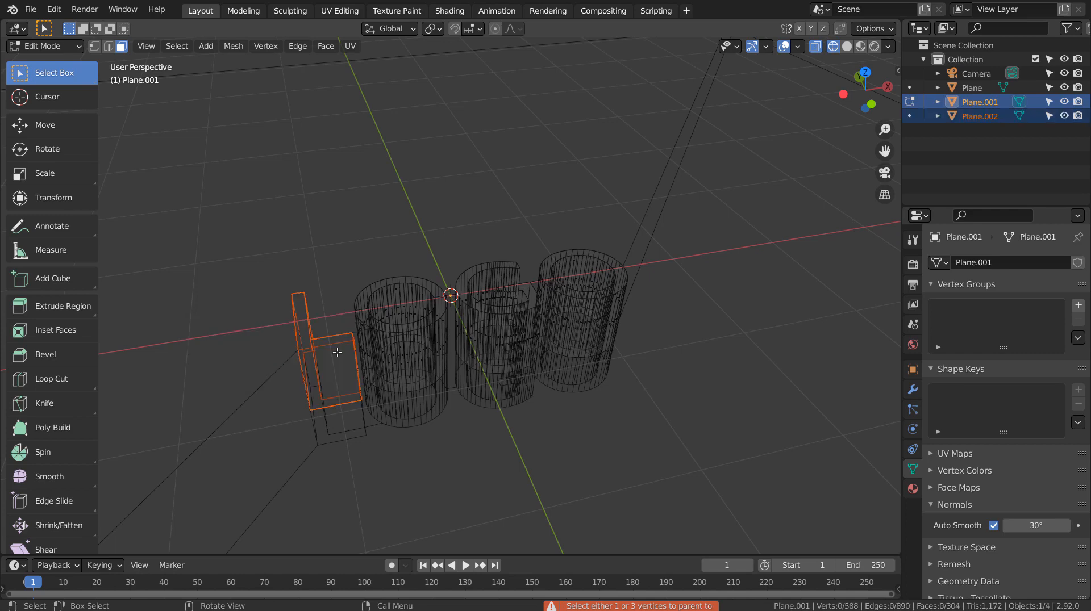
Separate the first letter O from the LOGO letters' mesh into its own object.
{"action": "key", "text": "Tab"}
{"action": "left_click", "coordinate": [397, 325]}
{"action": "left_click", "coordinate": [409, 328]}
{"action": "key", "text": "Tab"}
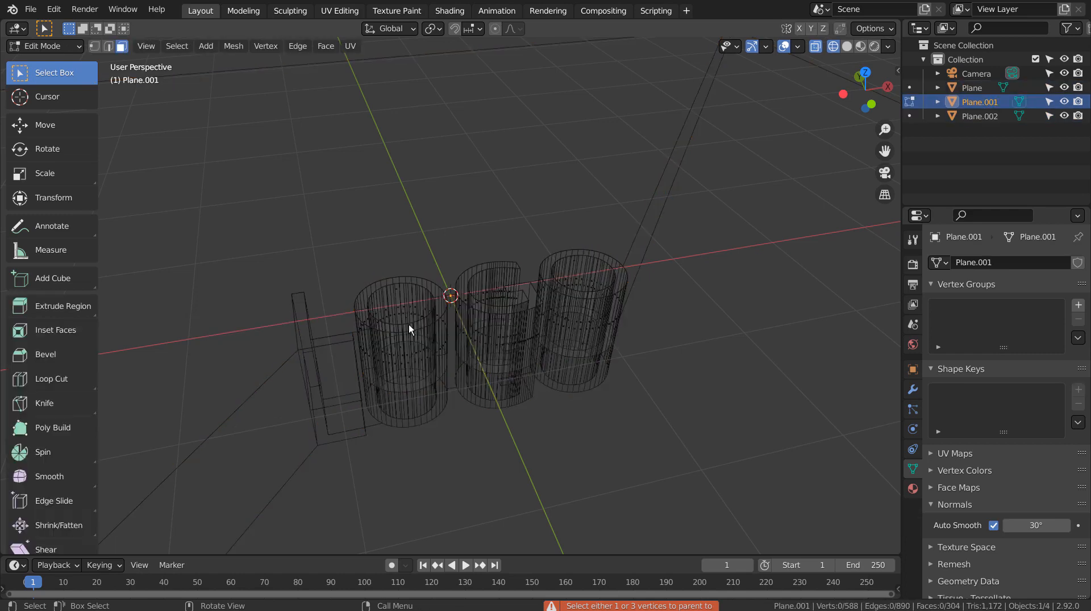
{"action": "key", "text": "l"}
{"action": "key", "text": "p"}
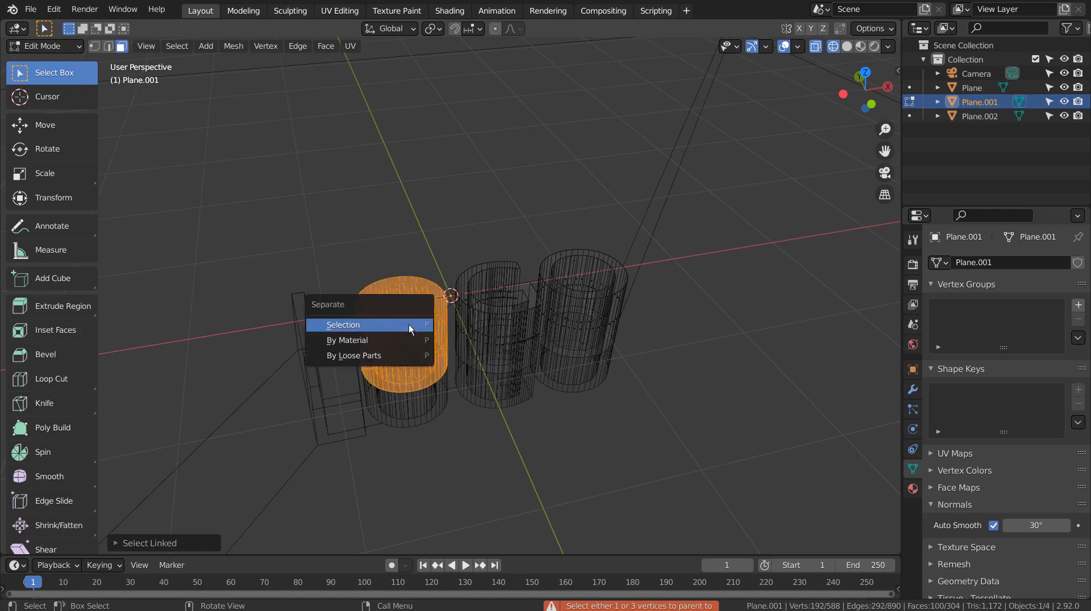
{"action": "left_click", "coordinate": [409, 328]}
Separate the linked geometry of the letter G into its own object.
{"action": "key", "text": "l"}
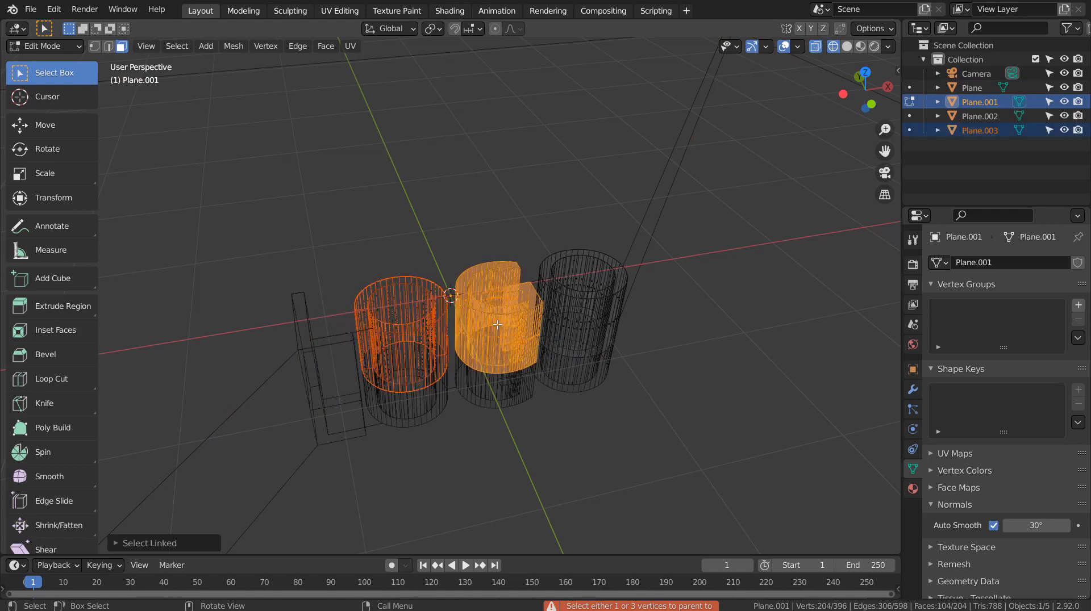
{"action": "left_click", "coordinate": [618, 434]}
{"action": "key", "text": "l"}
{"action": "key", "text": "p"}
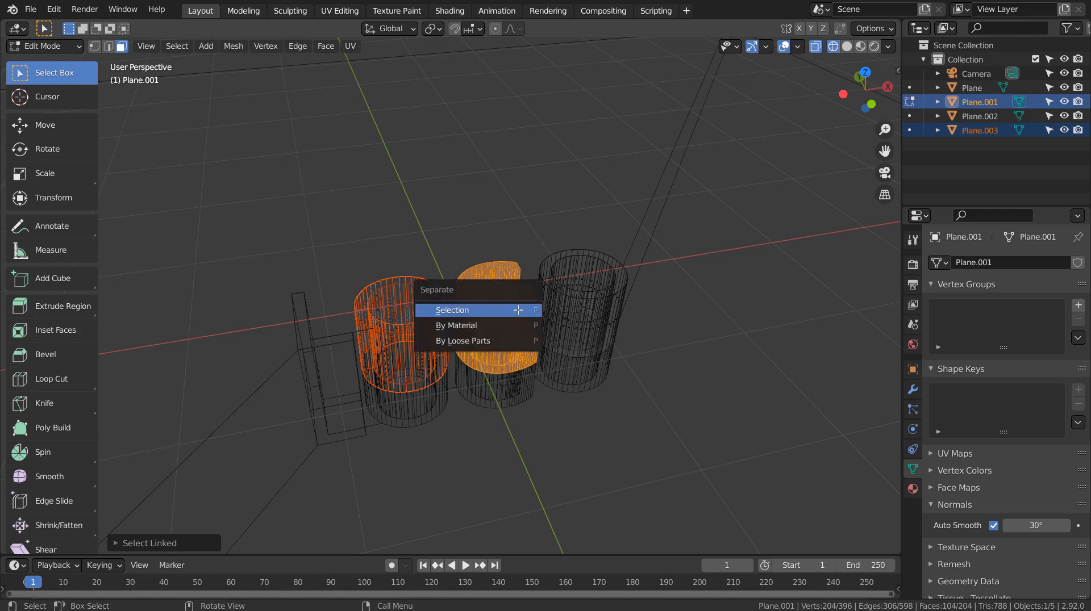
{"action": "left_click", "coordinate": [518, 310]}
Separate the last letter O into its own object and return to Object Mode.
{"action": "key", "text": "l"}
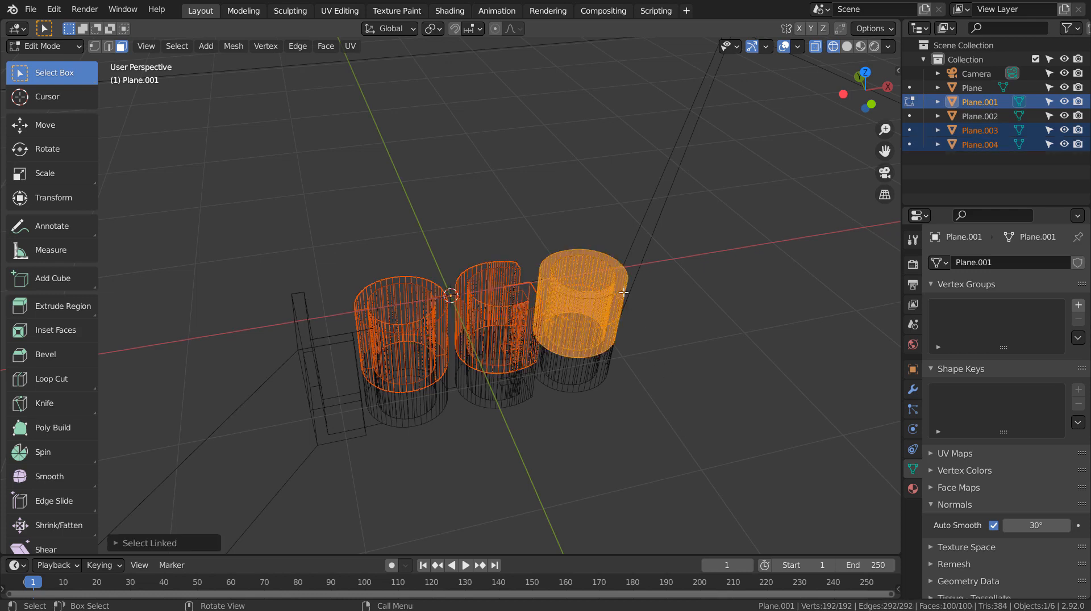
{"action": "key", "text": "p"}
{"action": "left_click", "coordinate": [623, 292]}
{"action": "key", "text": "Tab"}
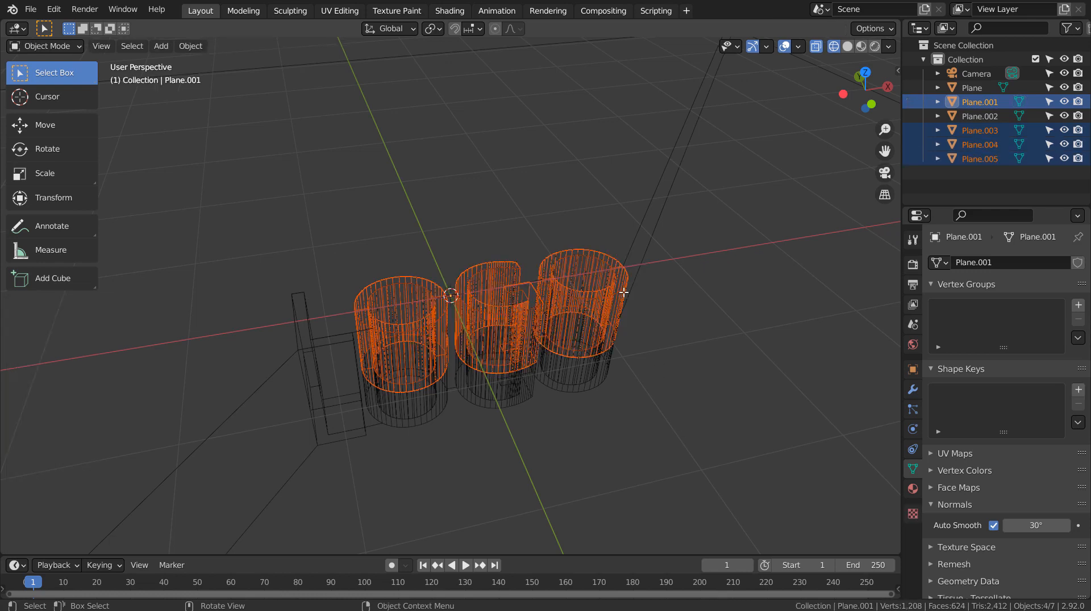
Check whether the original Plane.001 object still holds any geometry by selecting it and toggling its visibility.
{"action": "left_click", "coordinate": [344, 309]}
{"action": "left_click", "coordinate": [349, 333]}
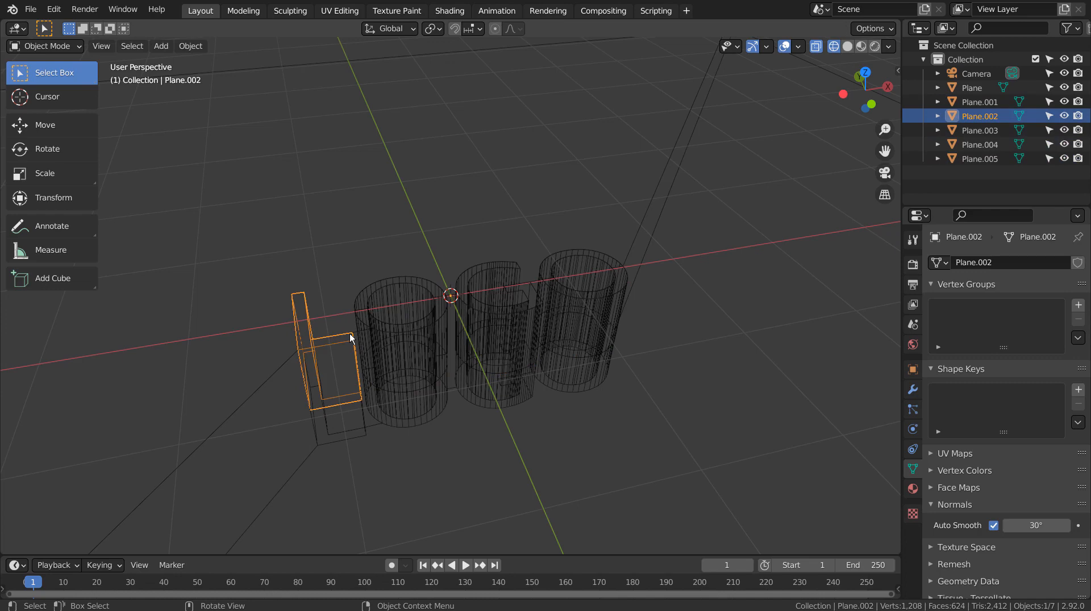
{"action": "left_click", "coordinate": [971, 101]}
{"action": "left_click", "coordinate": [971, 112]}
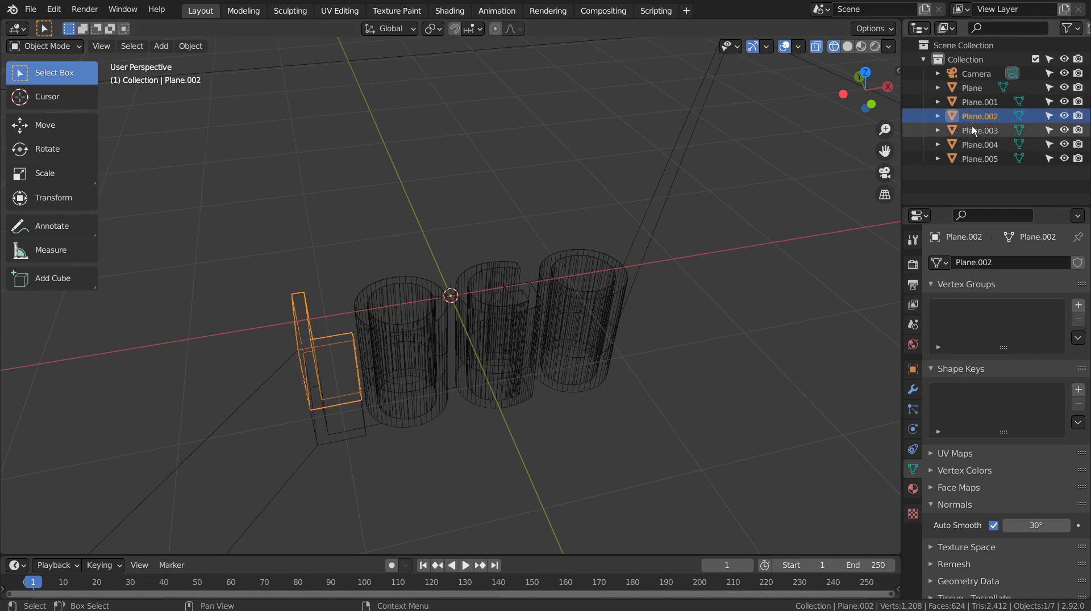
{"action": "left_click", "coordinate": [972, 101]}
{"action": "scroll", "coordinate": [824, 257], "scroll_direction": "down", "scroll_amount": 8}
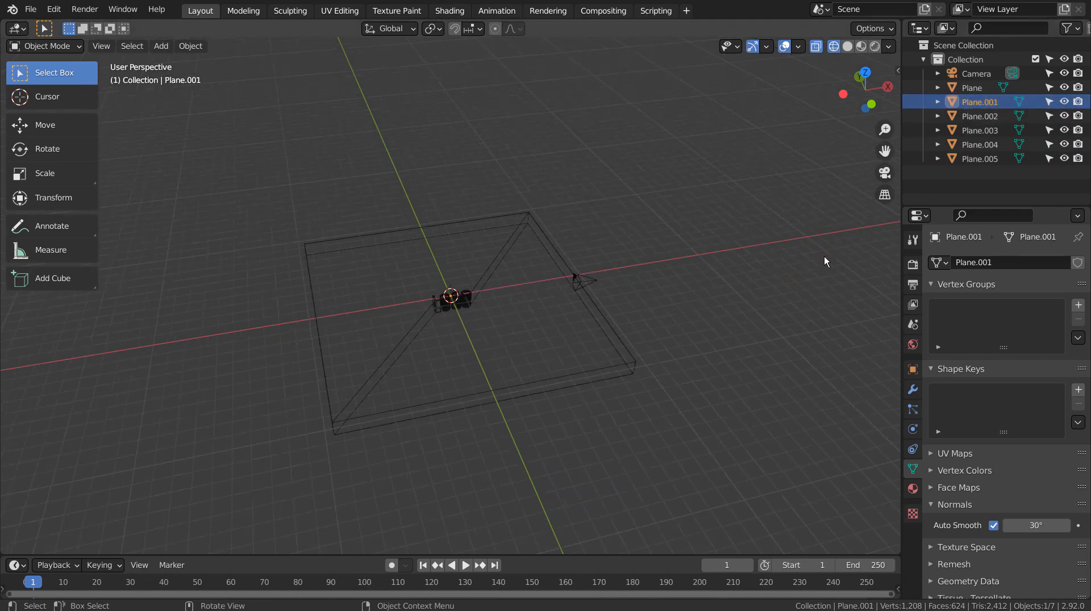
{"action": "scroll", "coordinate": [824, 257], "scroll_direction": "down", "scroll_amount": 5}
{"action": "left_click", "coordinate": [1065, 102]}
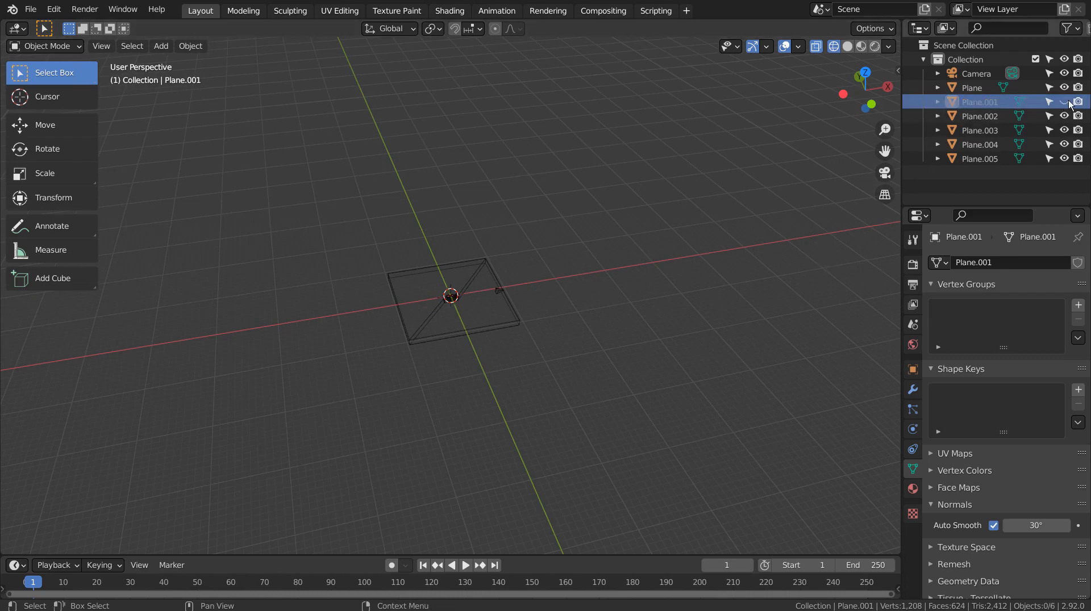
{"action": "left_click", "coordinate": [1065, 102]}
{"action": "scroll", "coordinate": [584, 327], "scroll_direction": "up", "scroll_amount": 9}
{"action": "scroll", "coordinate": [585, 341], "scroll_direction": "up", "scroll_amount": 6}
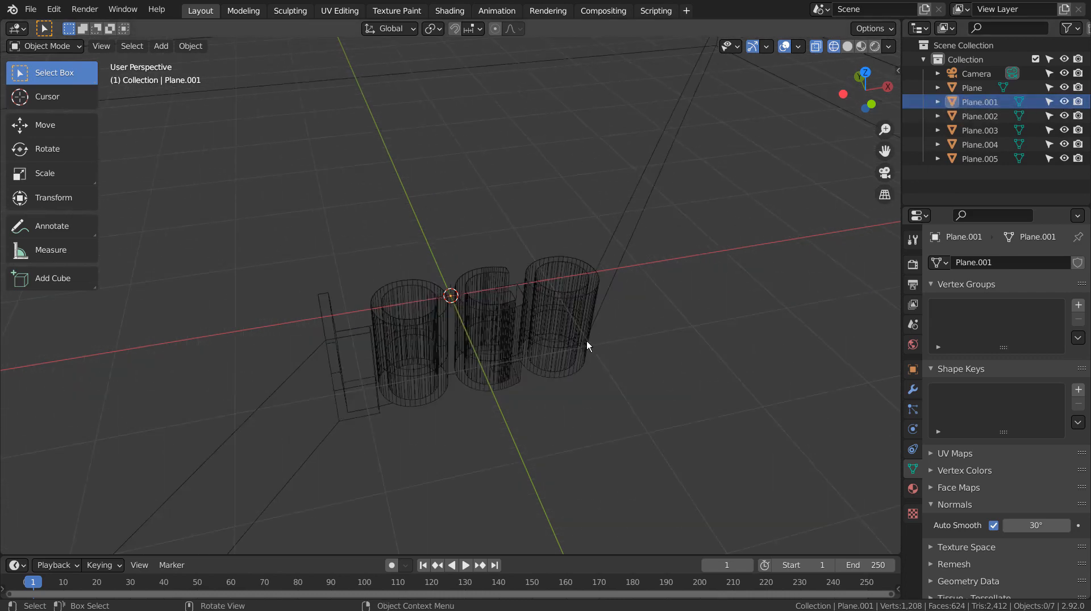
Delete the leftover original letters object, Plane.001.
{"action": "left_click", "coordinate": [1065, 100]}
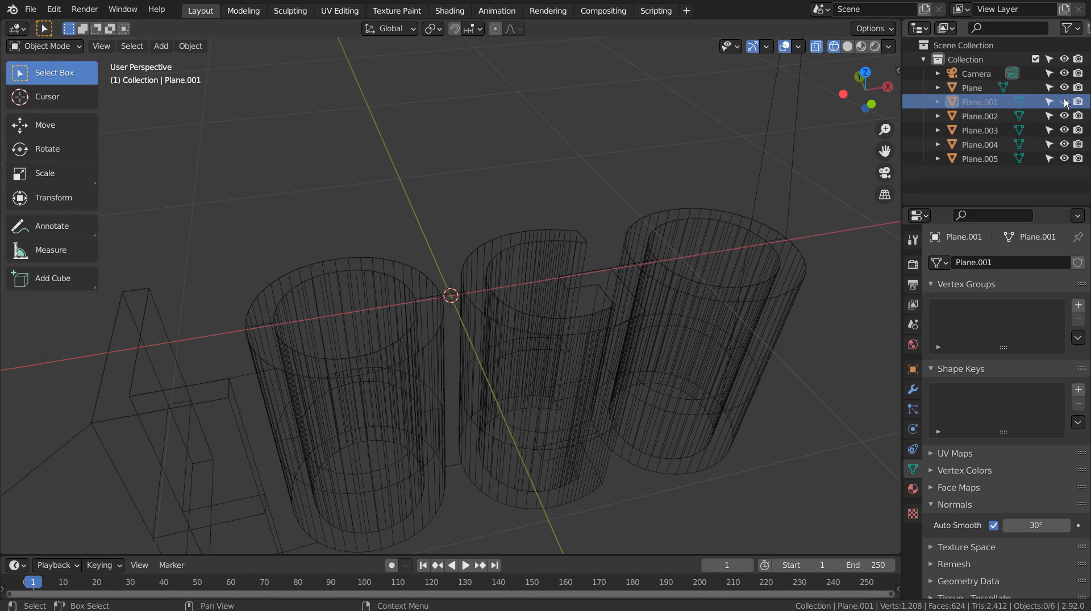
{"action": "left_click", "coordinate": [1065, 100]}
{"action": "key", "text": "x"}
{"action": "left_click", "coordinate": [592, 251]}
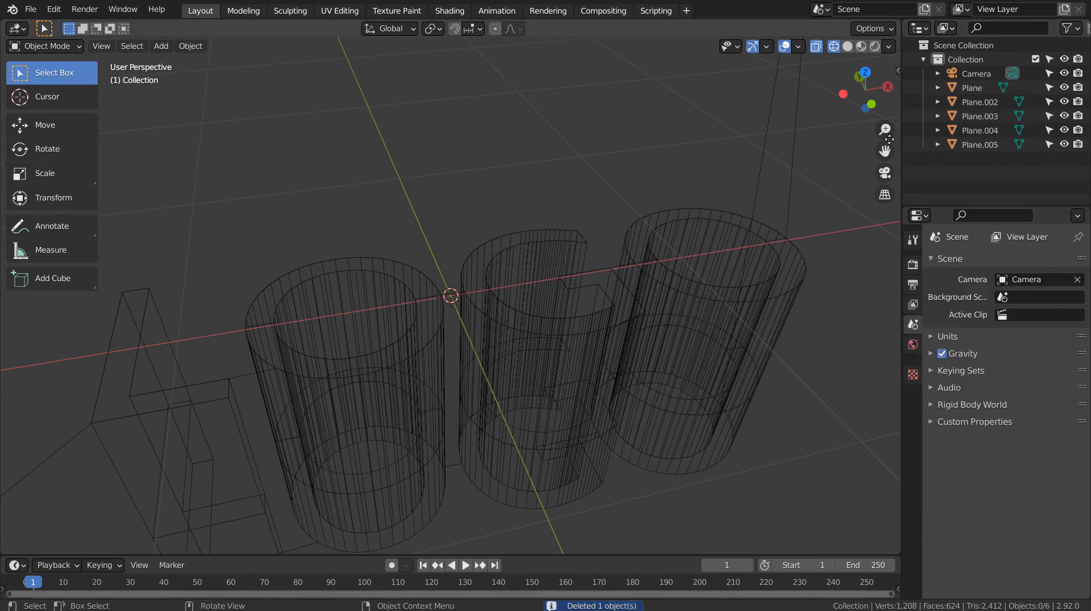
Show the transform values and compare those of the separated letters and the slab.
{"action": "left_click", "coordinate": [974, 103]}
{"action": "middle_click_drag", "start_coordinate": [559, 386], "coordinate": [630, 346]}
{"action": "scroll", "coordinate": [629, 346], "scroll_direction": "down", "scroll_amount": 3}
{"action": "key", "text": "n"}
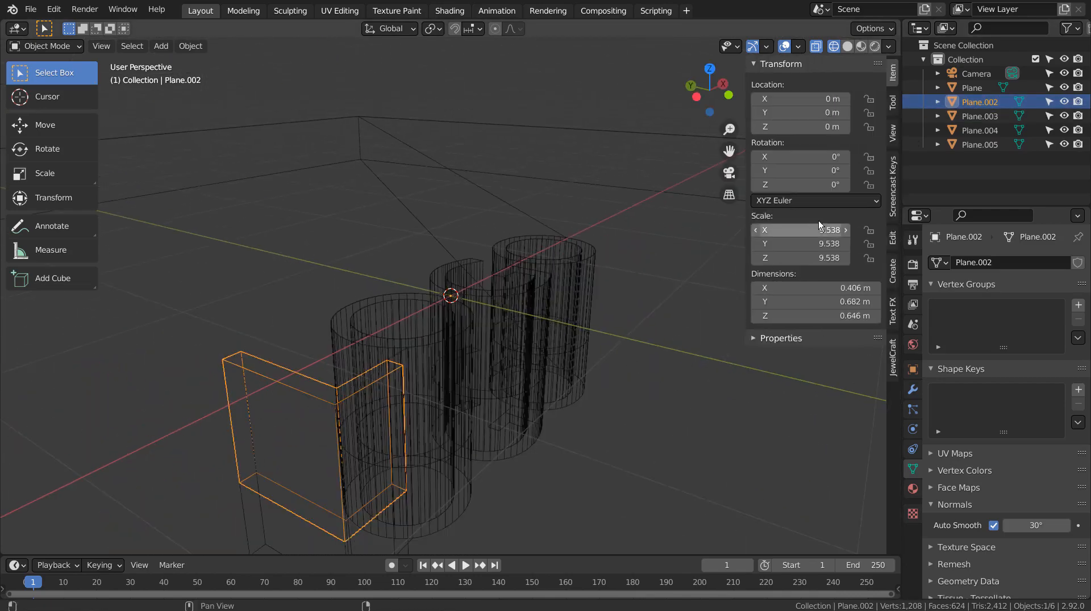
{"action": "left_click", "coordinate": [438, 389]}
{"action": "left_click", "coordinate": [514, 336]}
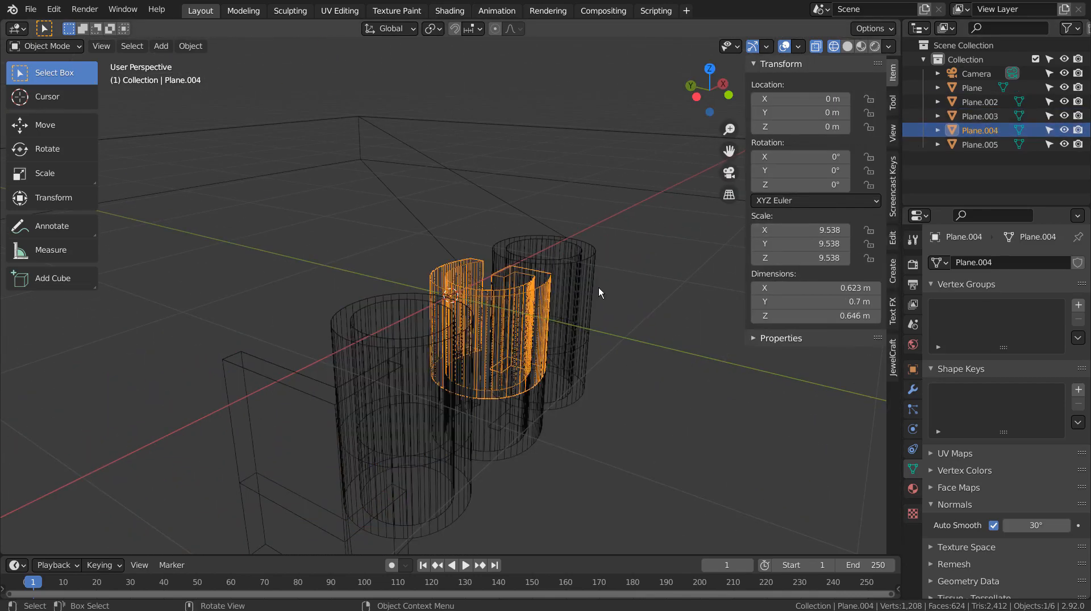
{"action": "left_click", "coordinate": [596, 289]}
{"action": "left_click", "coordinate": [313, 417]}
{"action": "left_click", "coordinate": [459, 393]}
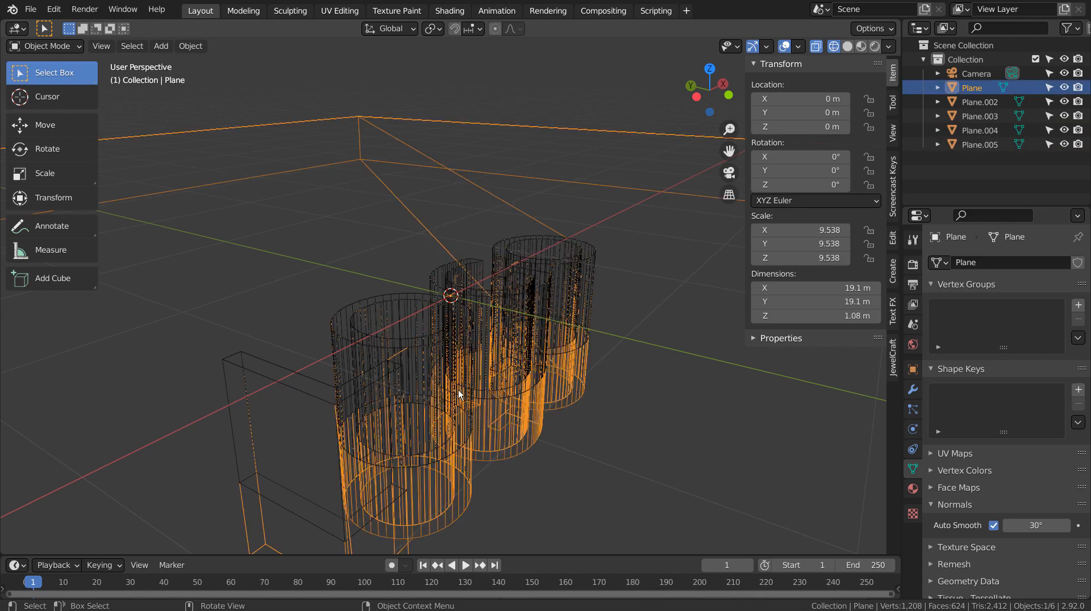
Insert a location keyframe for the letter L at frame 1.
{"action": "left_click", "coordinate": [303, 388]}
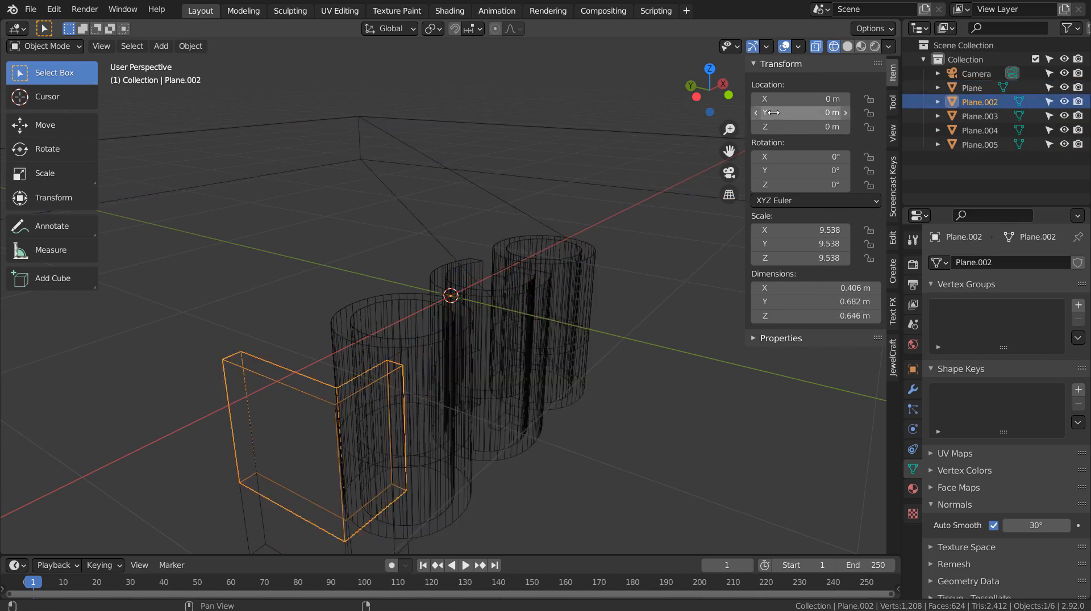
{"action": "key", "text": "i"}
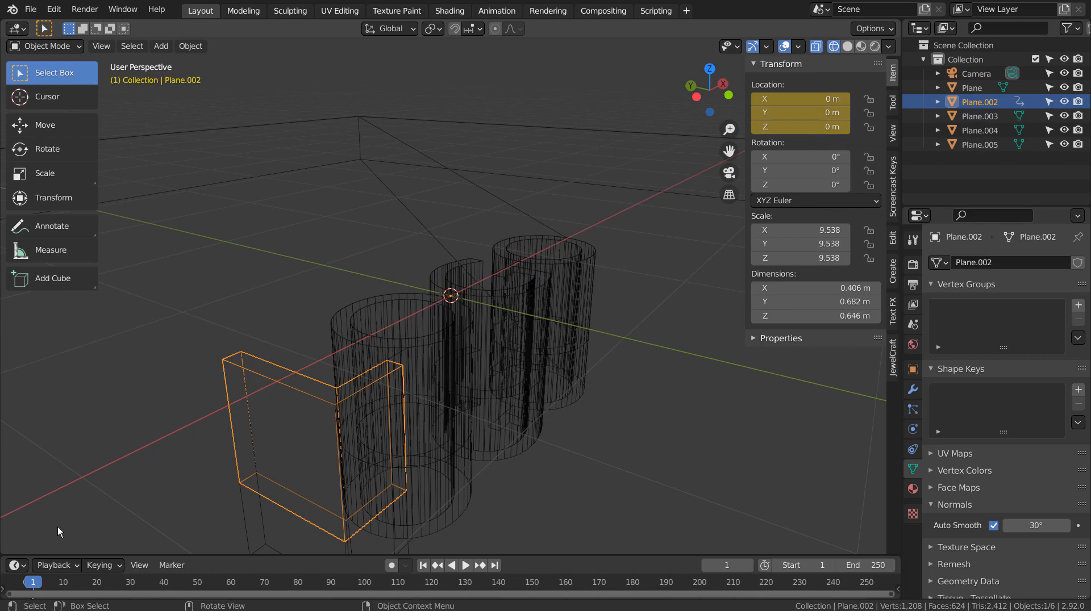
At frame 50, lower the letter L to a Z location of -0.1 m and keyframe its location.
{"action": "left_click_drag", "start_coordinate": [31, 583], "coordinate": [200, 583]}
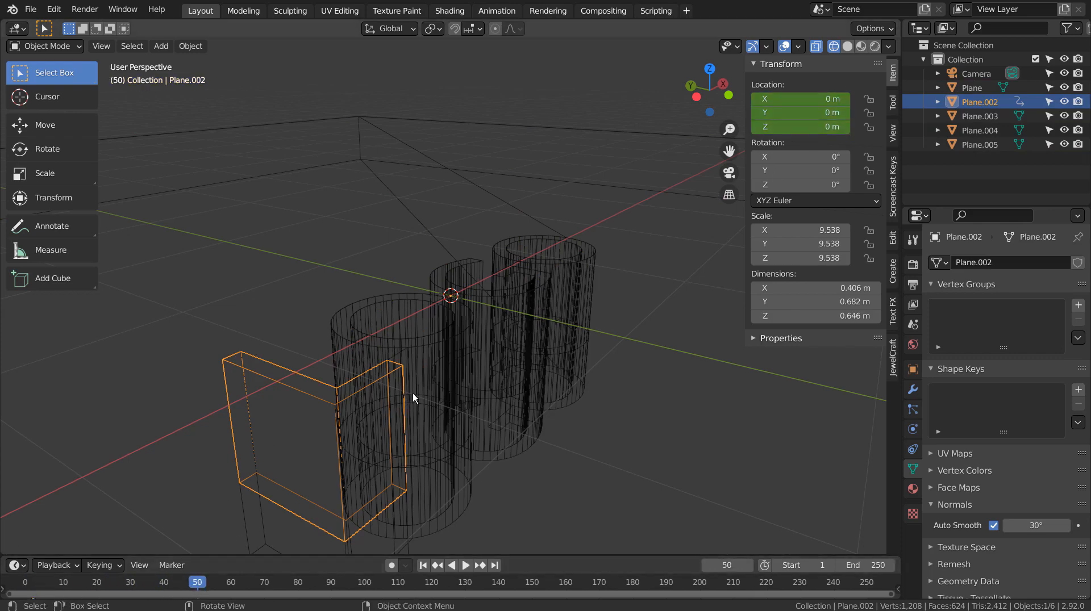
{"action": "key", "text": "g"}
{"action": "key", "text": "z"}
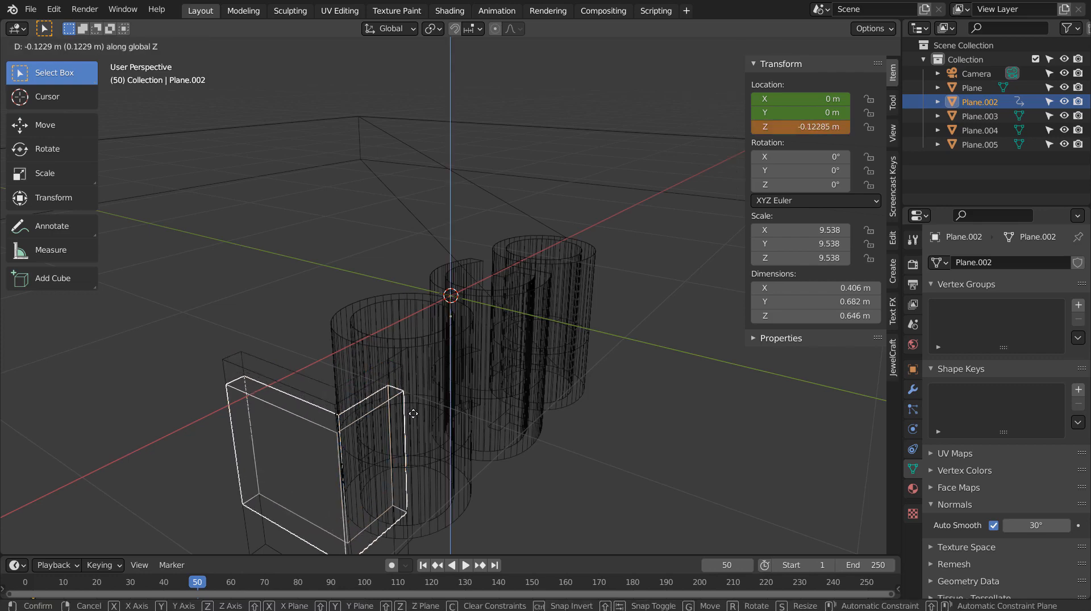
{"action": "key", "text": "ctrl"}
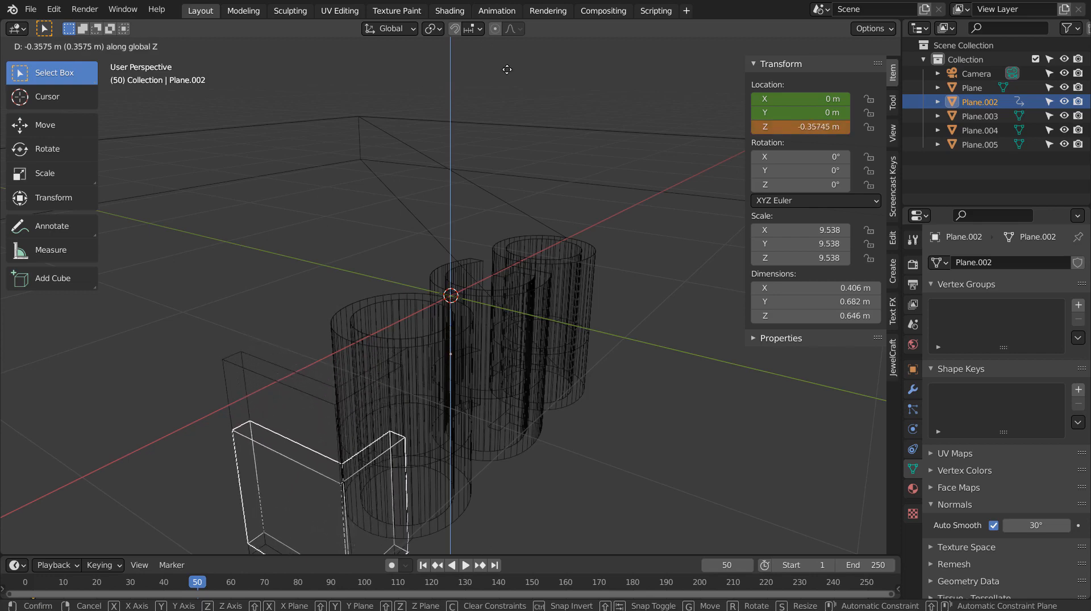
{"action": "left_click", "coordinate": [509, 40]}
{"action": "left_click", "coordinate": [802, 127]}
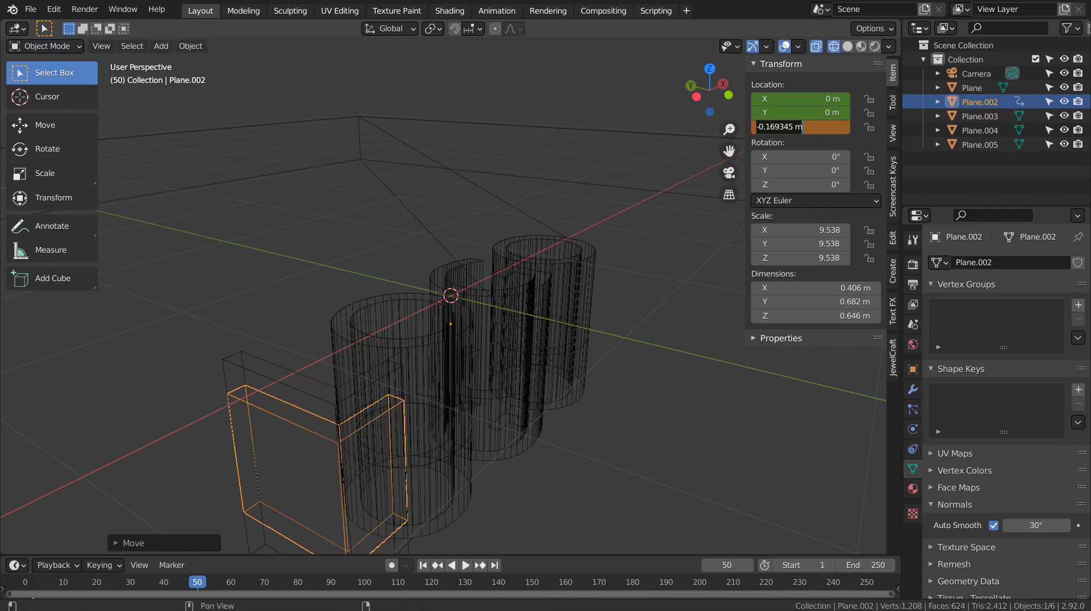
{"action": "type", "text": "0"}
{"action": "type", "text": "-0.1"}
{"action": "key", "text": "Return"}
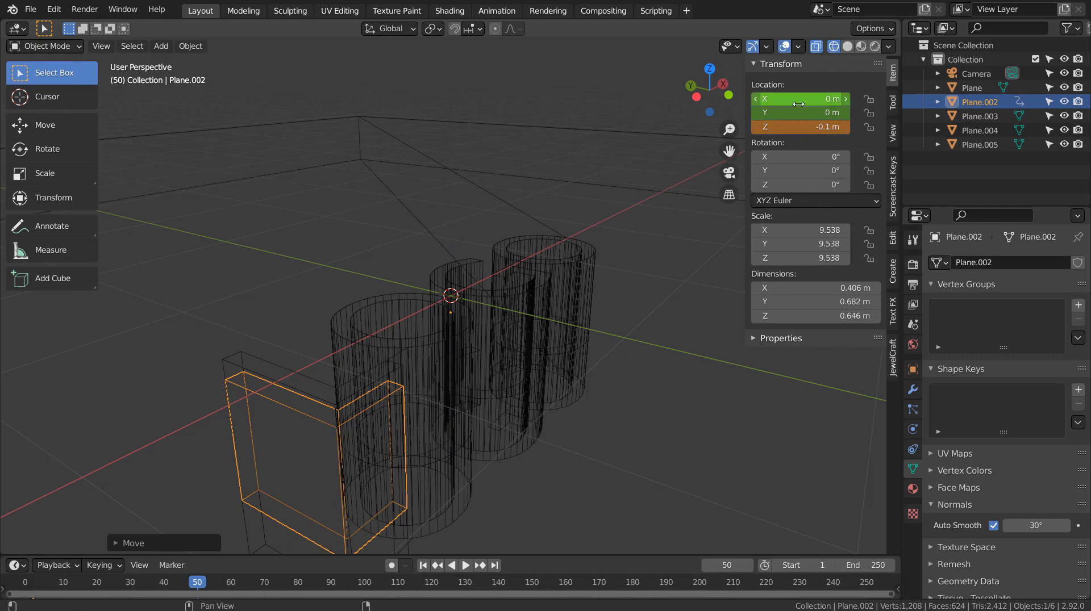
{"action": "key", "text": "i"}
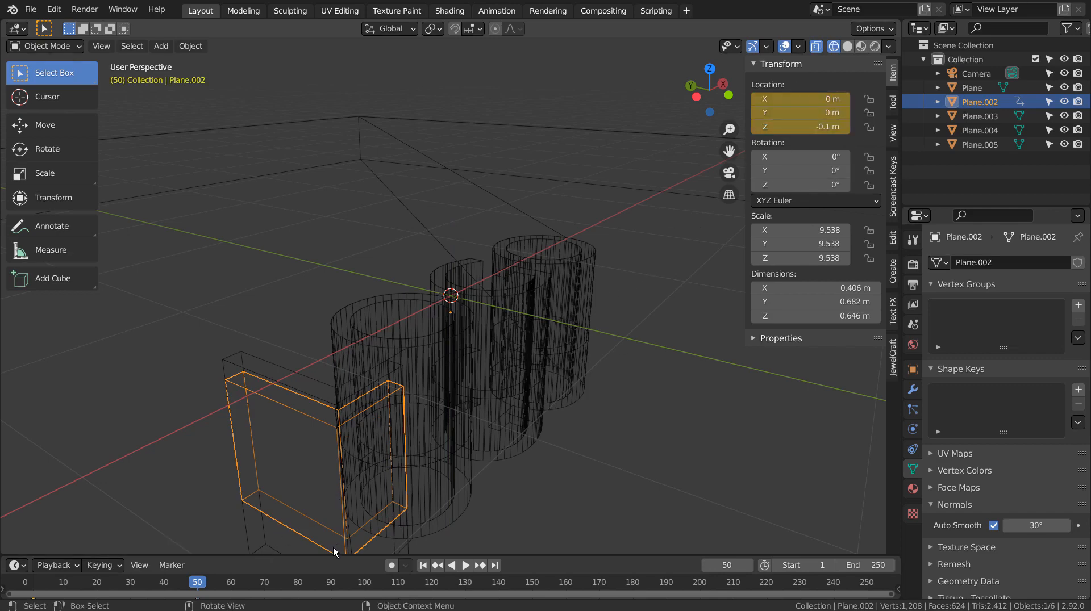
At frame 100, set the letter L's Z location to 0.1 m, keyframe its location, and play the animation.
{"action": "left_click", "coordinate": [365, 582]}
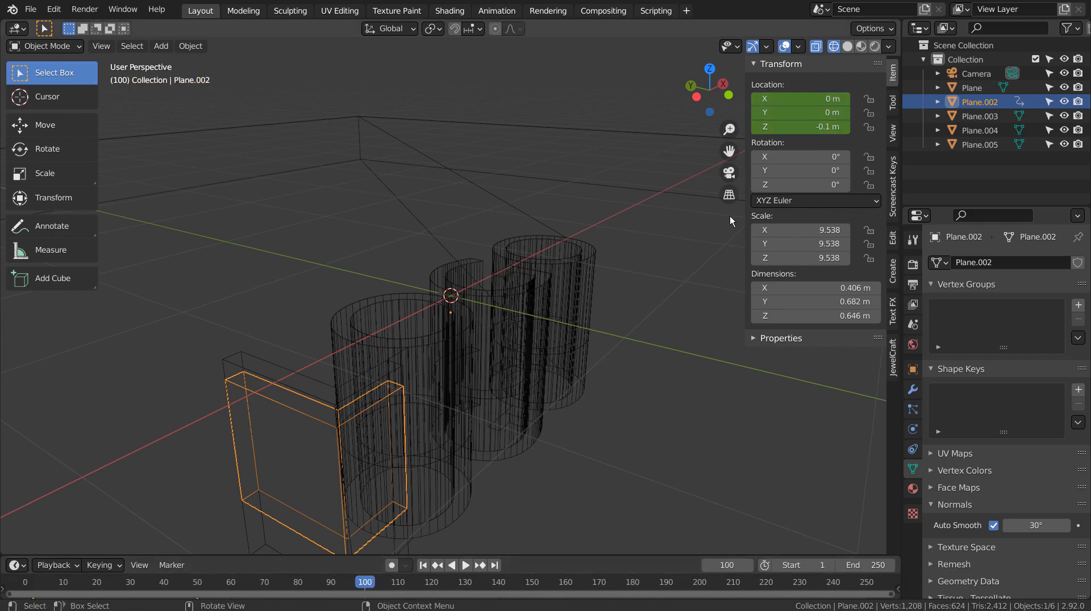
{"action": "left_click", "coordinate": [818, 127]}
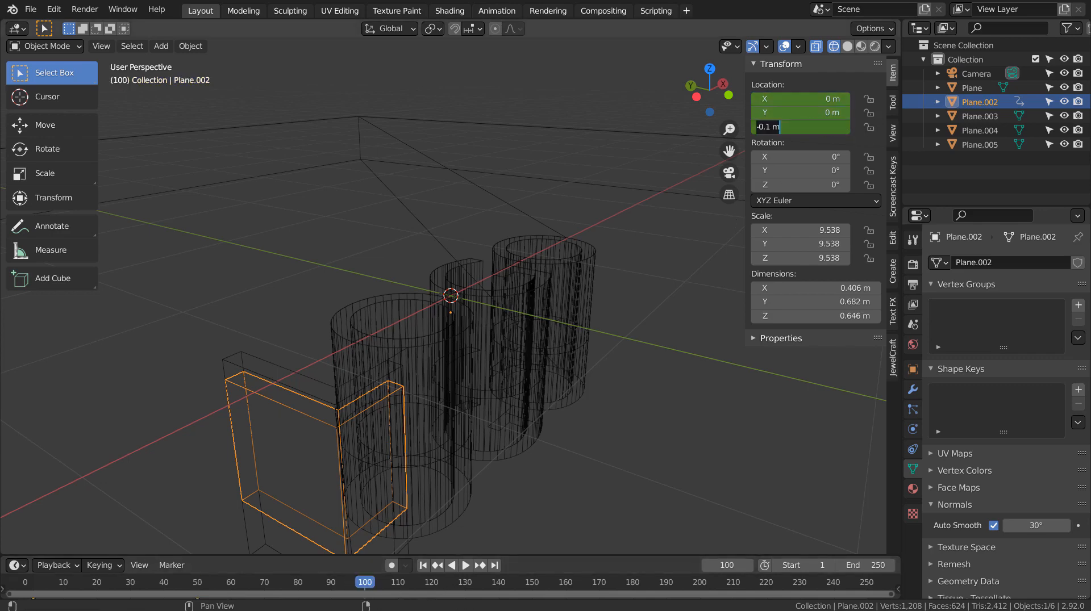
{"action": "type", "text": "0.1"}
{"action": "key", "text": "Return"}
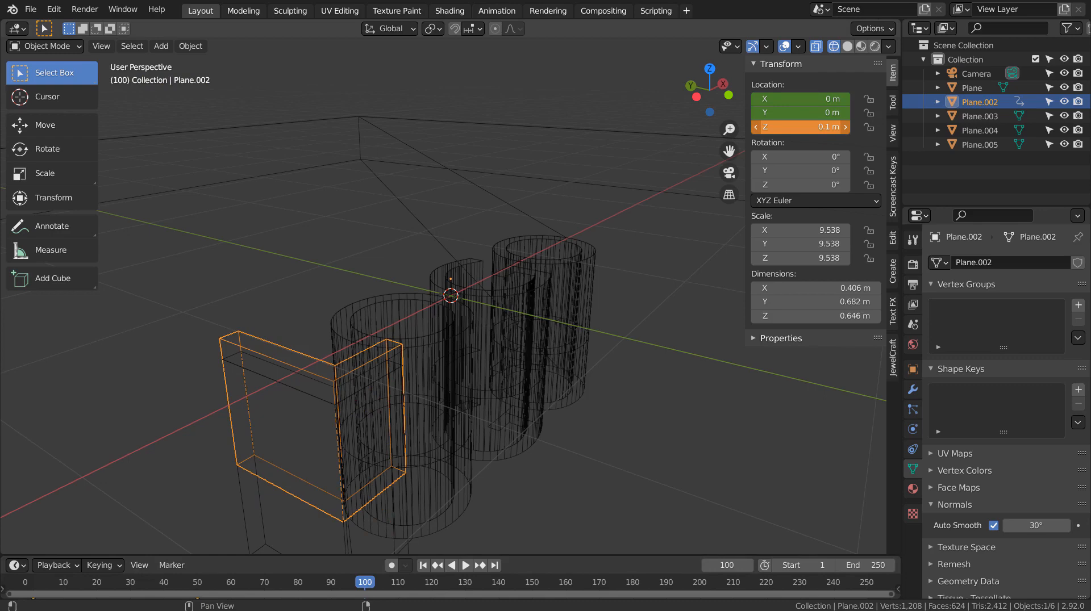
{"action": "key", "text": "i"}
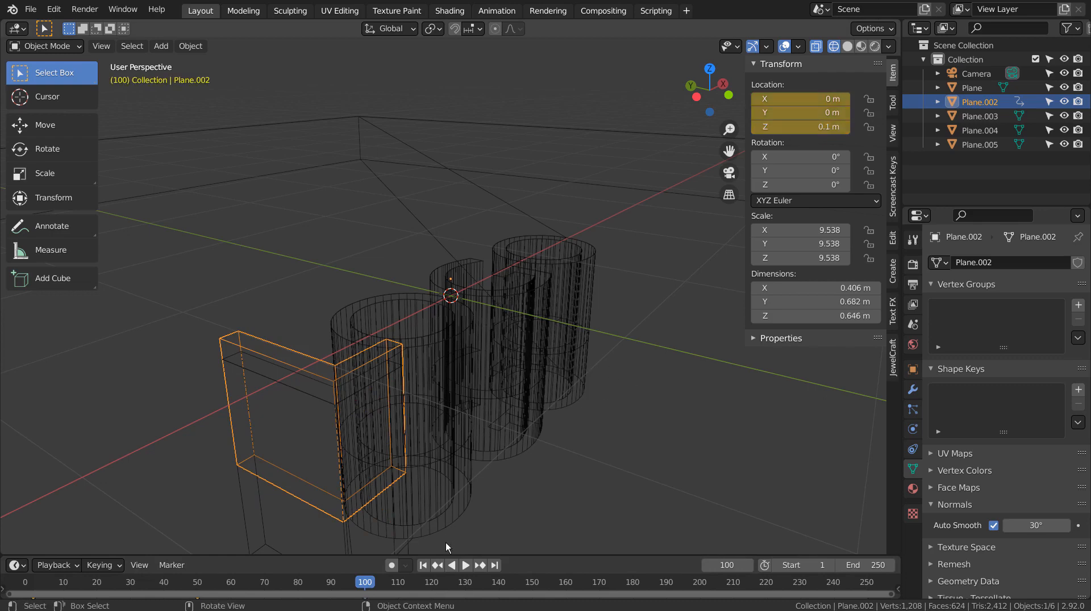
{"action": "left_click", "coordinate": [465, 564]}
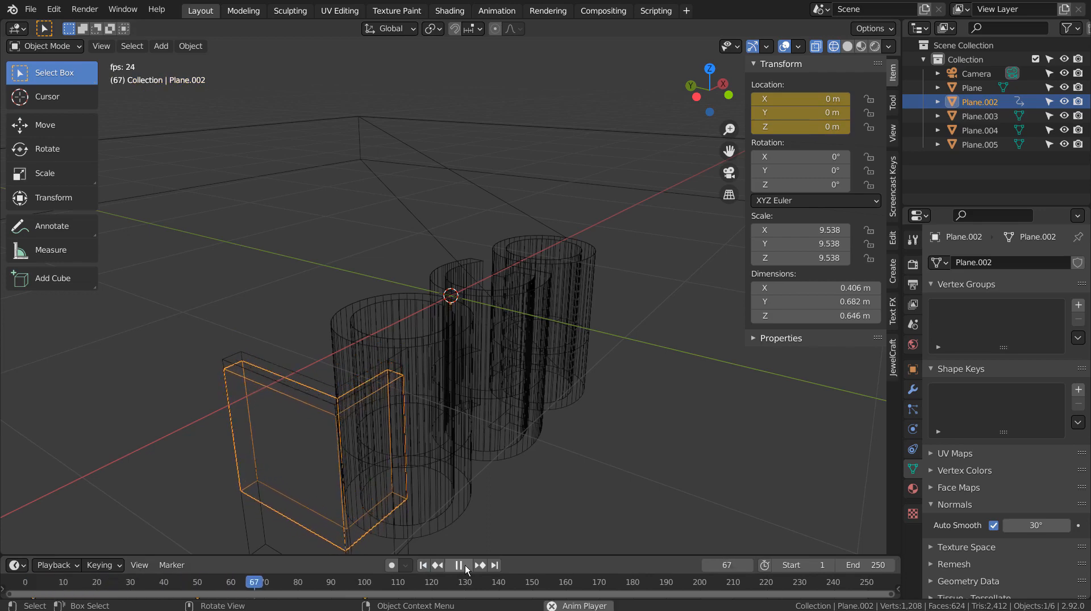
Stop playback, preview the letter L's animation from frame 1 in Material Preview shading, and return to frame 1.
{"action": "left_click", "coordinate": [465, 564]}
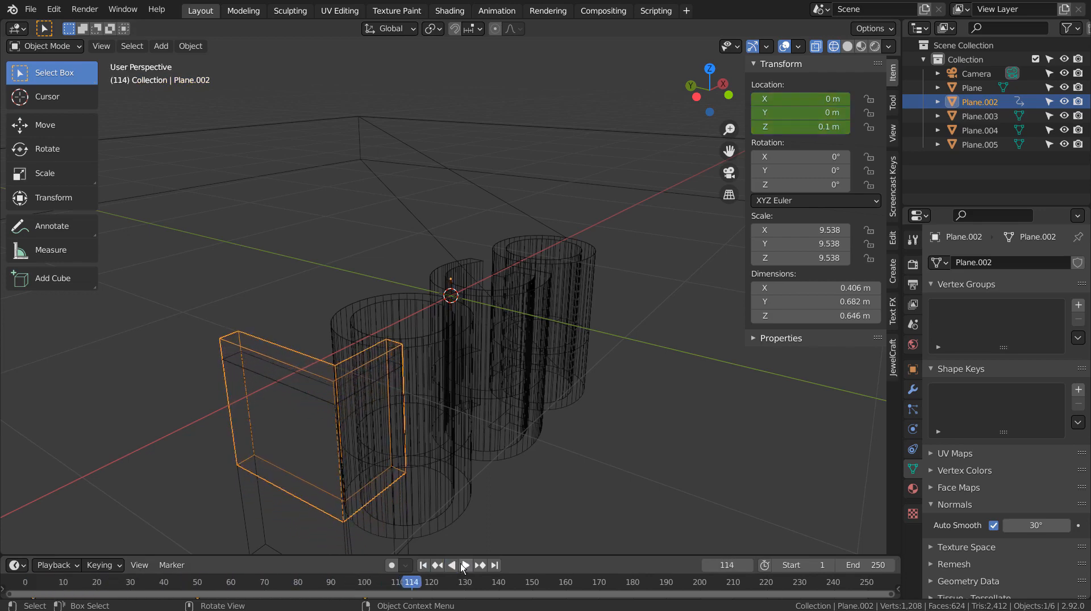
{"action": "key", "text": "shift+Left"}
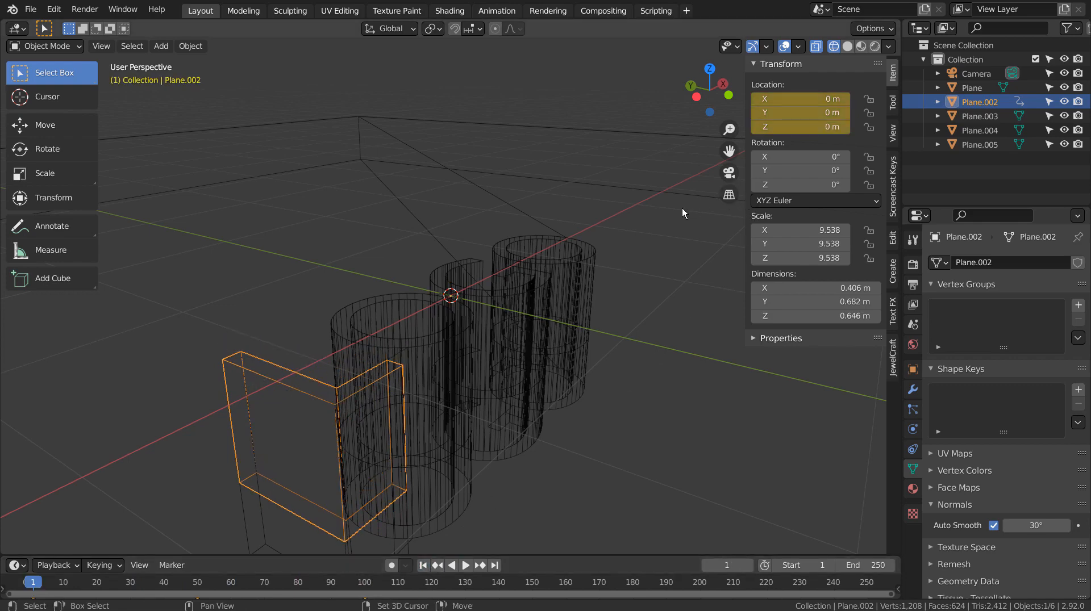
{"action": "key", "text": "shift+z"}
{"action": "left_click", "coordinate": [518, 467]}
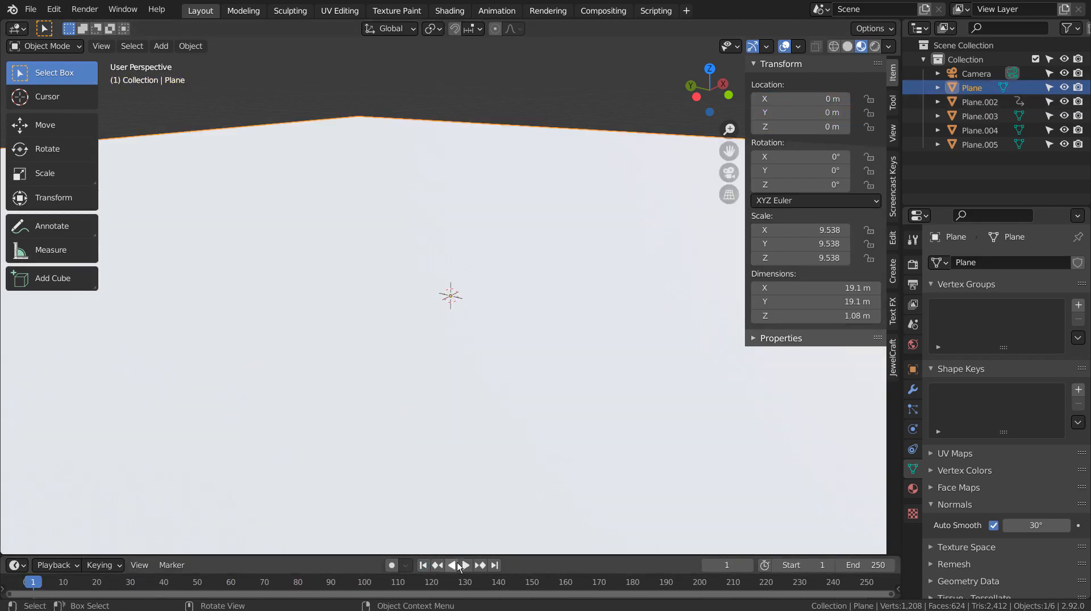
{"action": "left_click", "coordinate": [466, 566]}
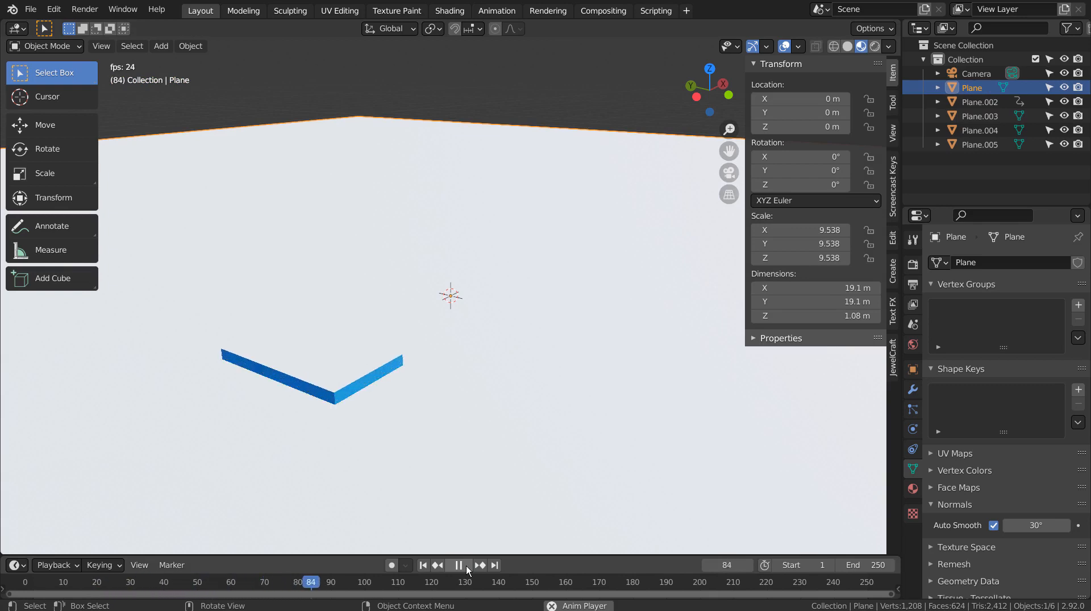
{"action": "left_click", "coordinate": [466, 566]}
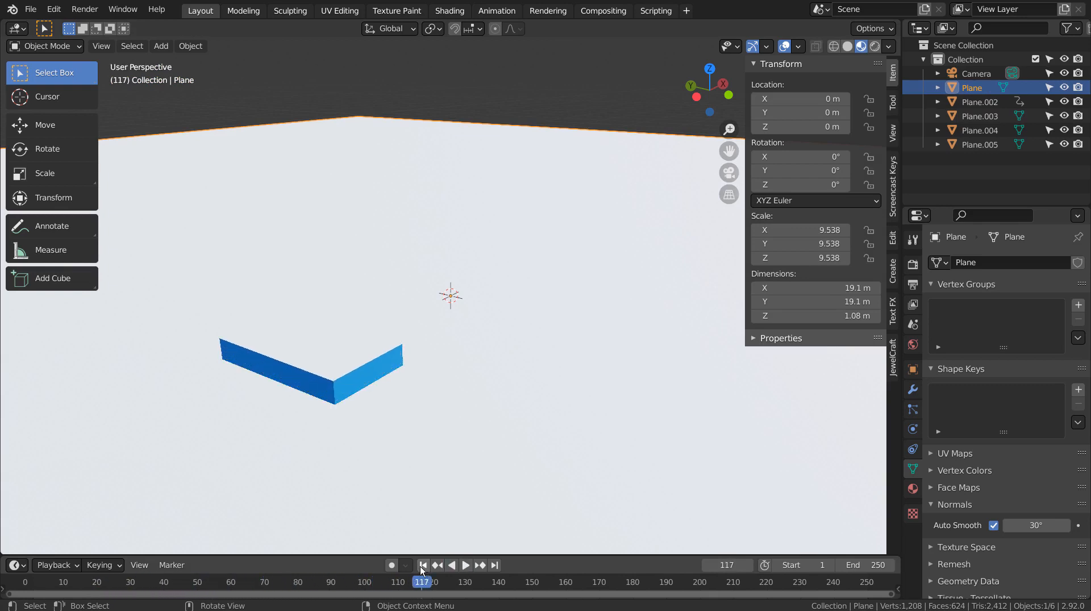
{"action": "key", "text": "shift+Left"}
In wireframe shading, insert a location keyframe for the first letter O at frame 30.
{"action": "middle_click_drag", "start_coordinate": [581, 365], "coordinate": [517, 416]}
{"action": "key", "text": "shift+z"}
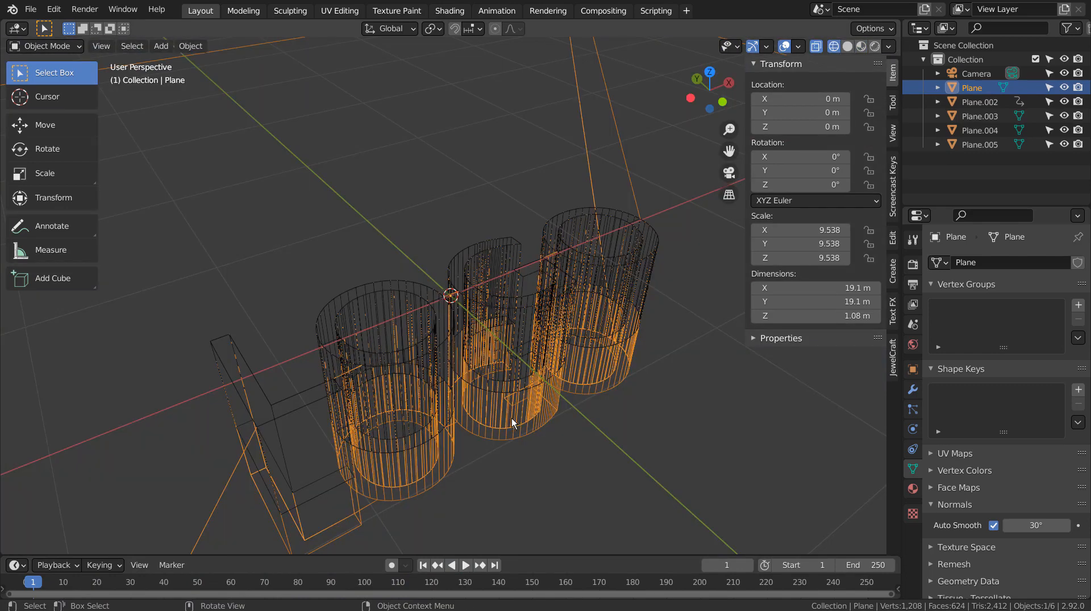
{"action": "left_click", "coordinate": [396, 327]}
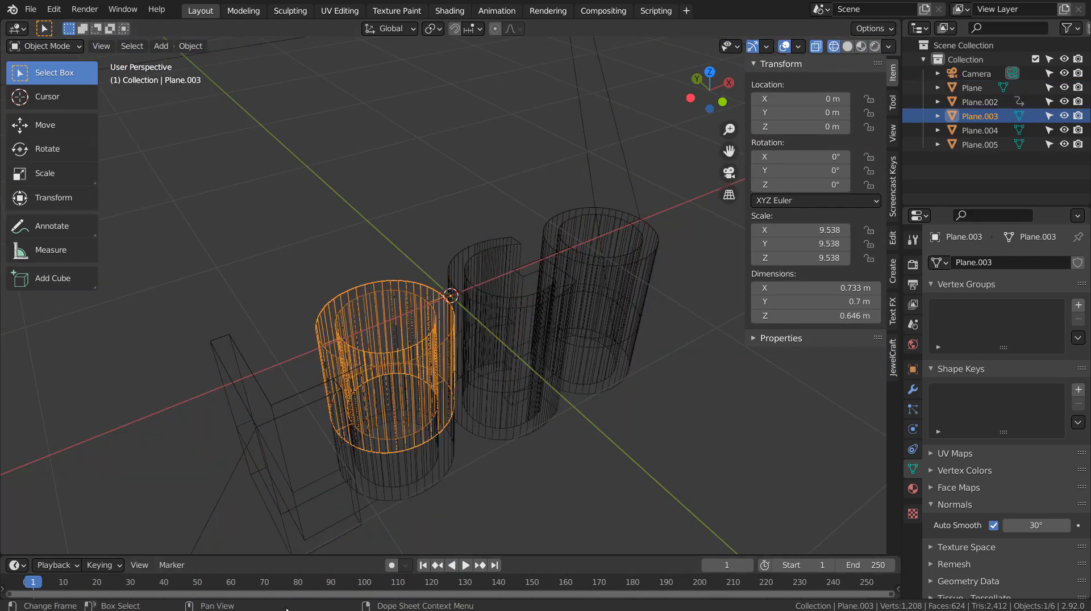
{"action": "left_click", "coordinate": [130, 585]}
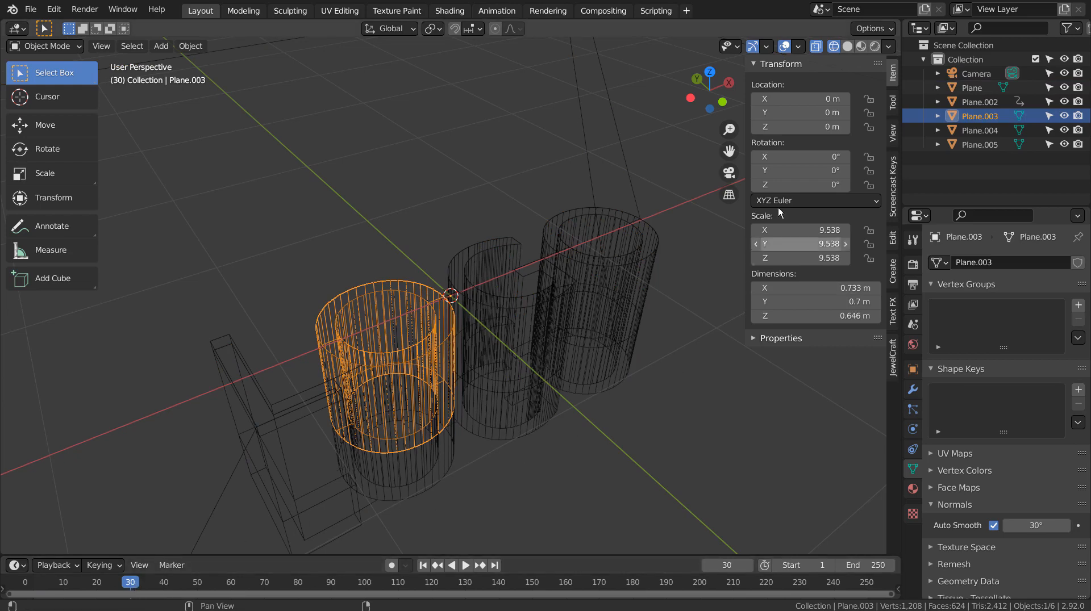
{"action": "key", "text": "i"}
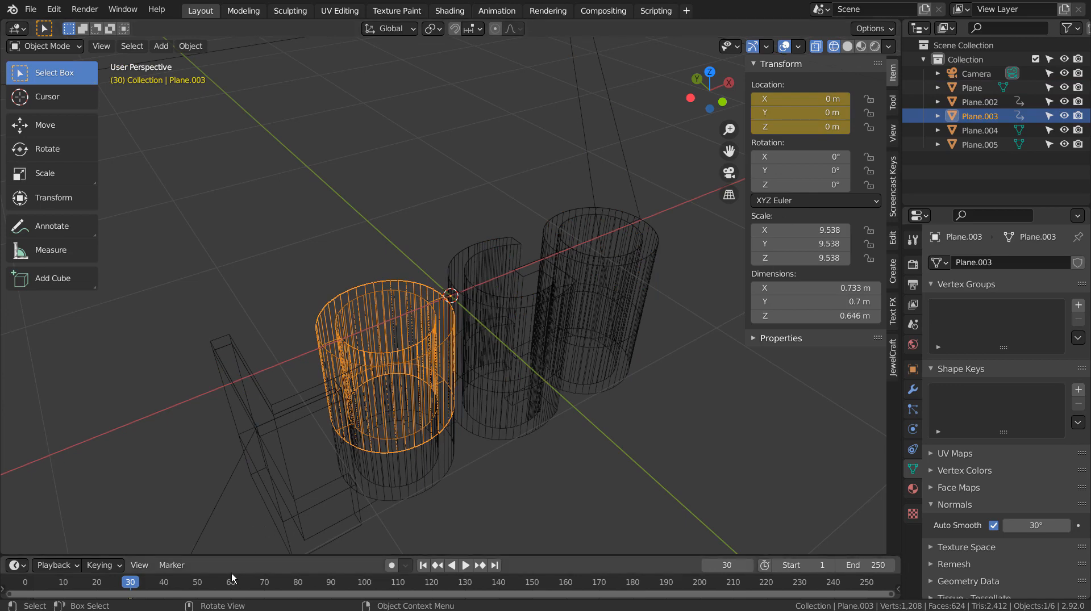
At frame 80, lower the first letter O to a Z location of -0.1 m and keyframe its location.
{"action": "left_click", "coordinate": [300, 586]}
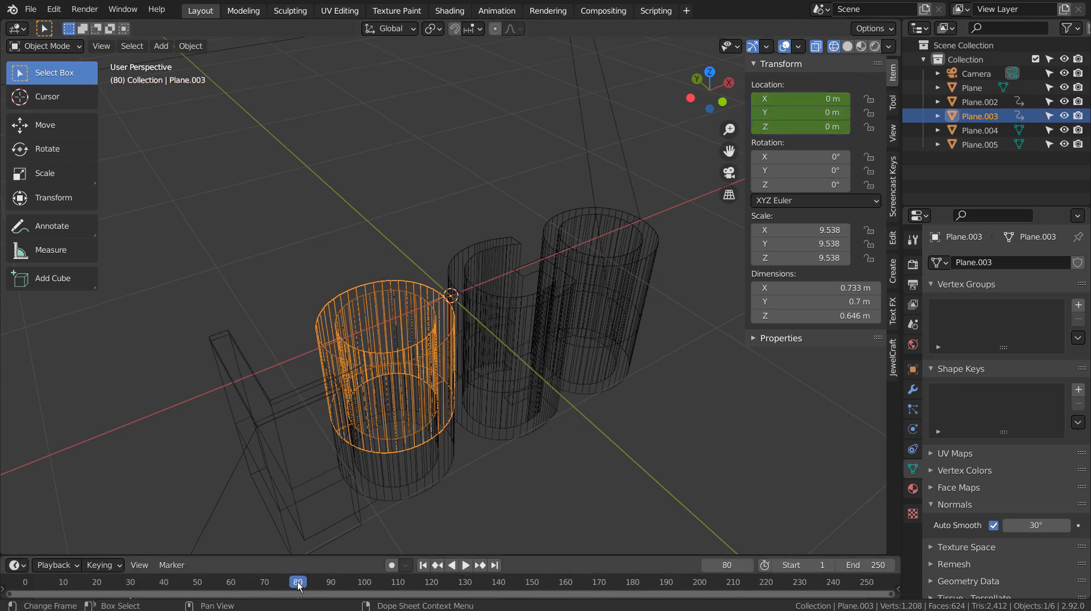
{"action": "left_click", "coordinate": [800, 126]}
{"action": "type", "text": "-0.1"}
{"action": "key", "text": "Return"}
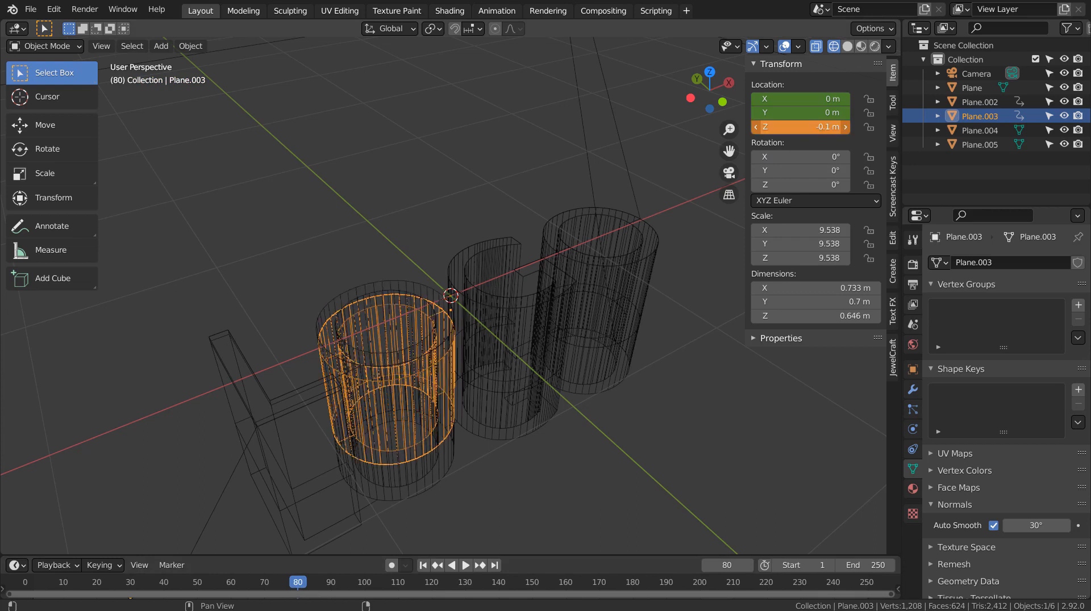
{"action": "key", "text": "i"}
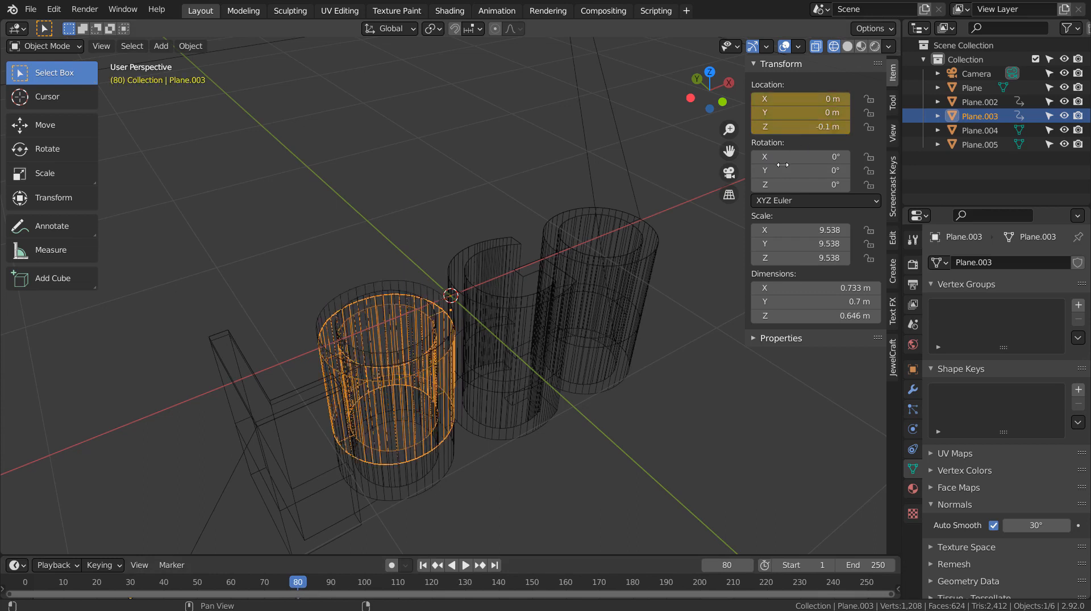
At frame 130, raise the first letter O to a Z location of 0.1 m and keyframe its location.
{"action": "left_click", "coordinate": [467, 584]}
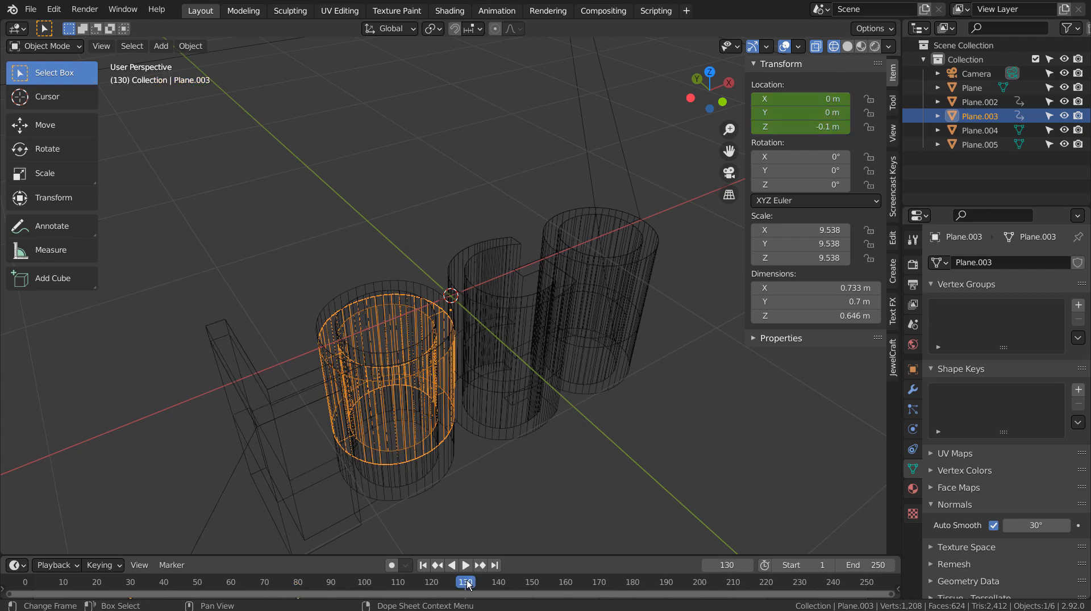
{"action": "left_click", "coordinate": [820, 125]}
{"action": "type", "text": "0.1"}
{"action": "key", "text": "Return"}
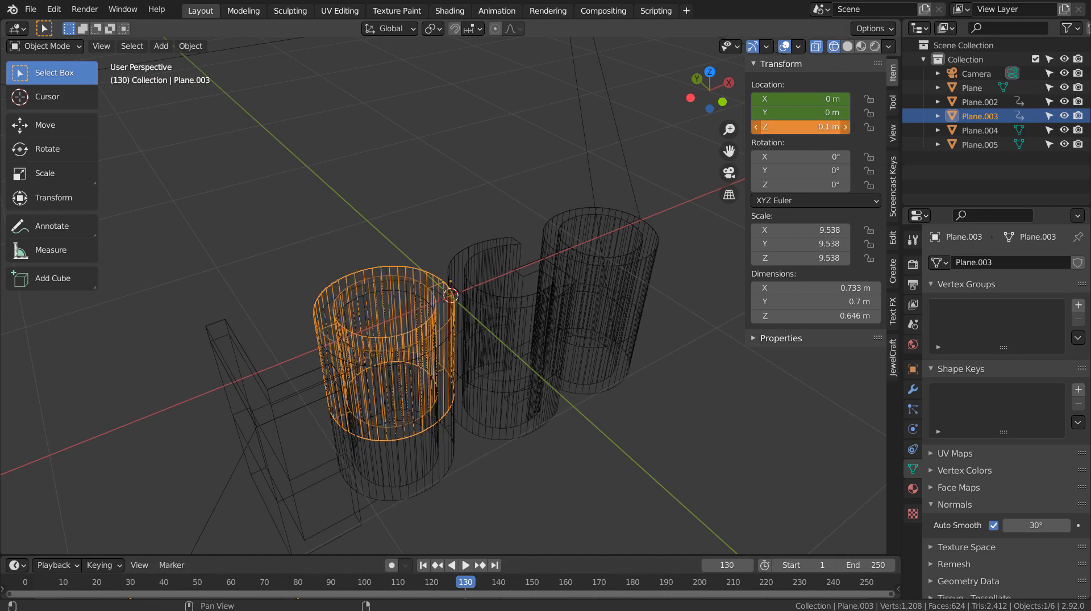
{"action": "key", "text": "i"}
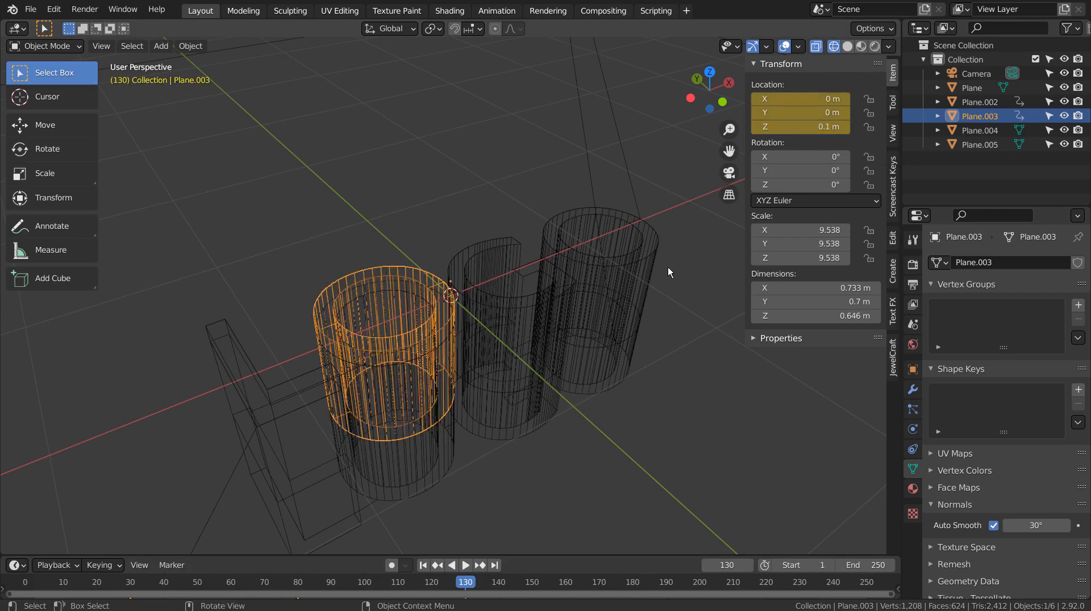
Play the animation of the letters L and O from frame 1 in Material Preview shading, and return to the start.
{"action": "left_click", "coordinate": [422, 565]}
{"action": "key", "text": "z"}
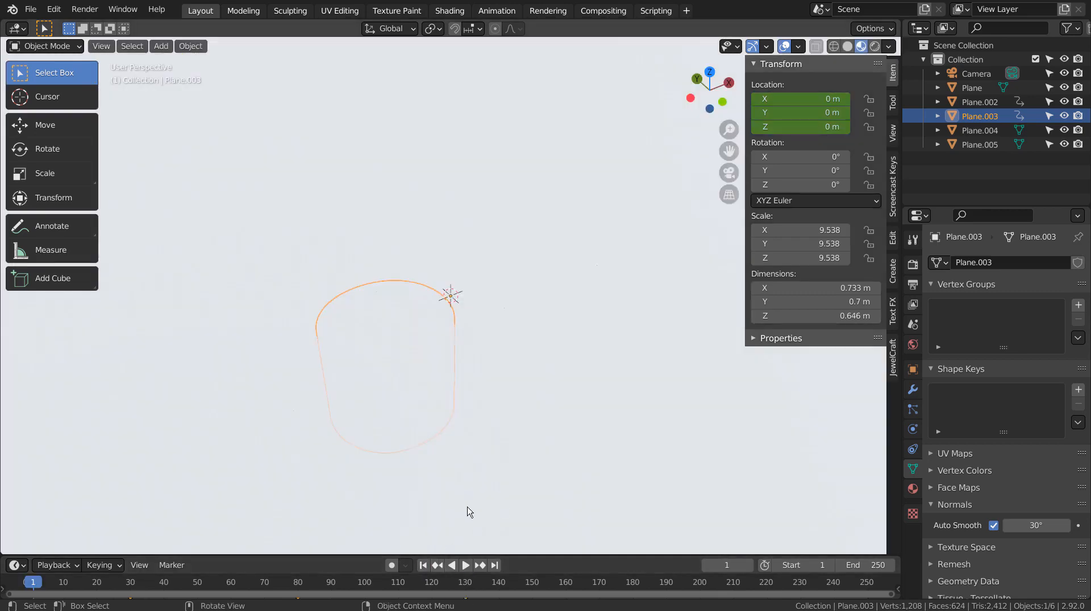
{"action": "left_click", "coordinate": [466, 508]}
{"action": "left_click", "coordinate": [466, 568]}
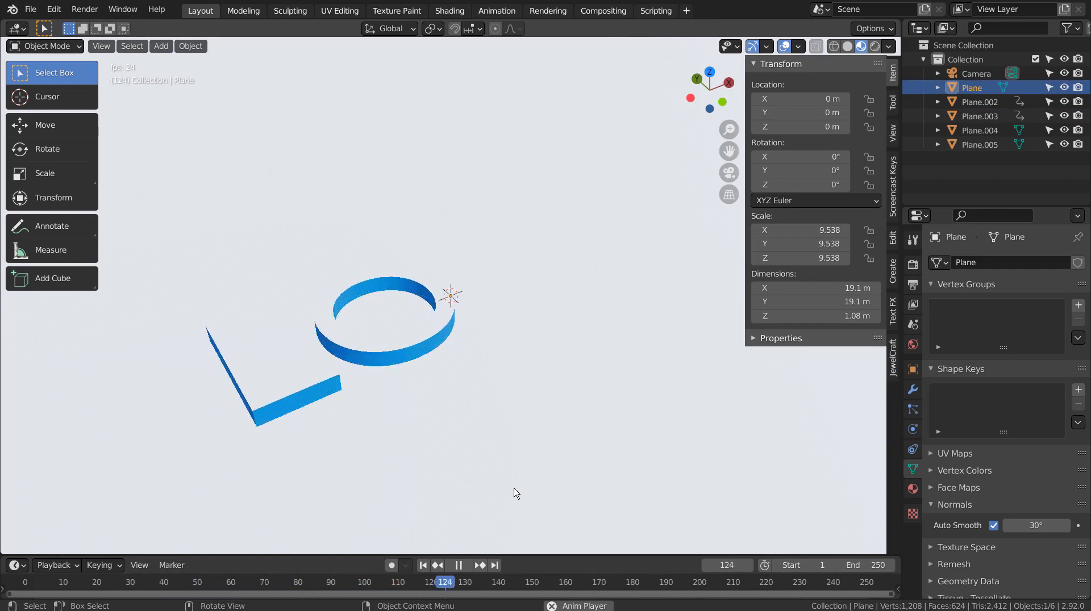
{"action": "left_click", "coordinate": [459, 566]}
{"action": "left_click", "coordinate": [425, 566]}
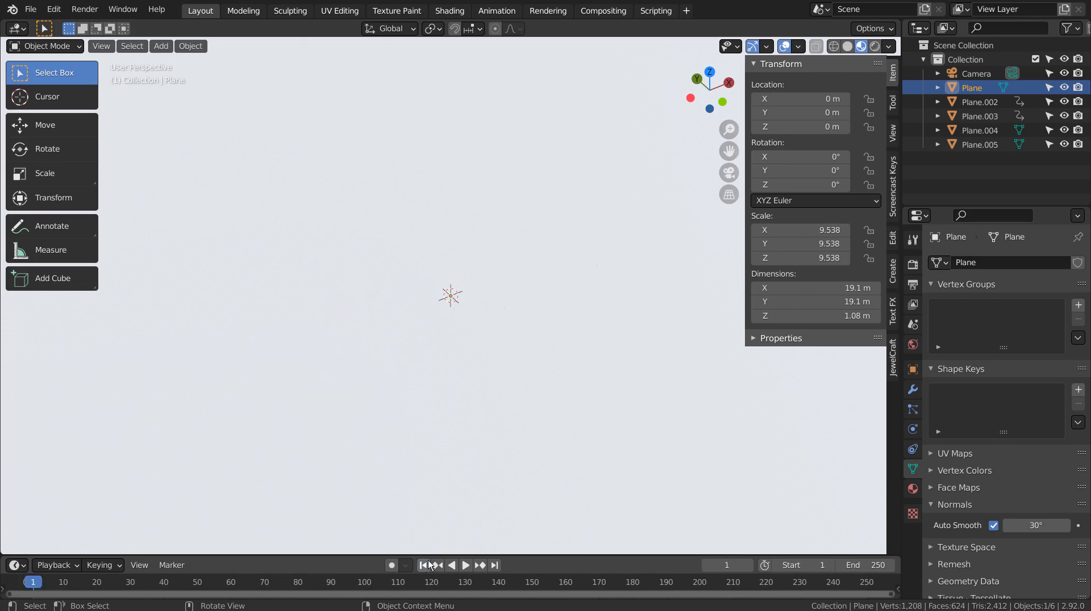
Insert a location keyframe for the letter G at frame 60.
{"action": "left_click", "coordinate": [989, 130]}
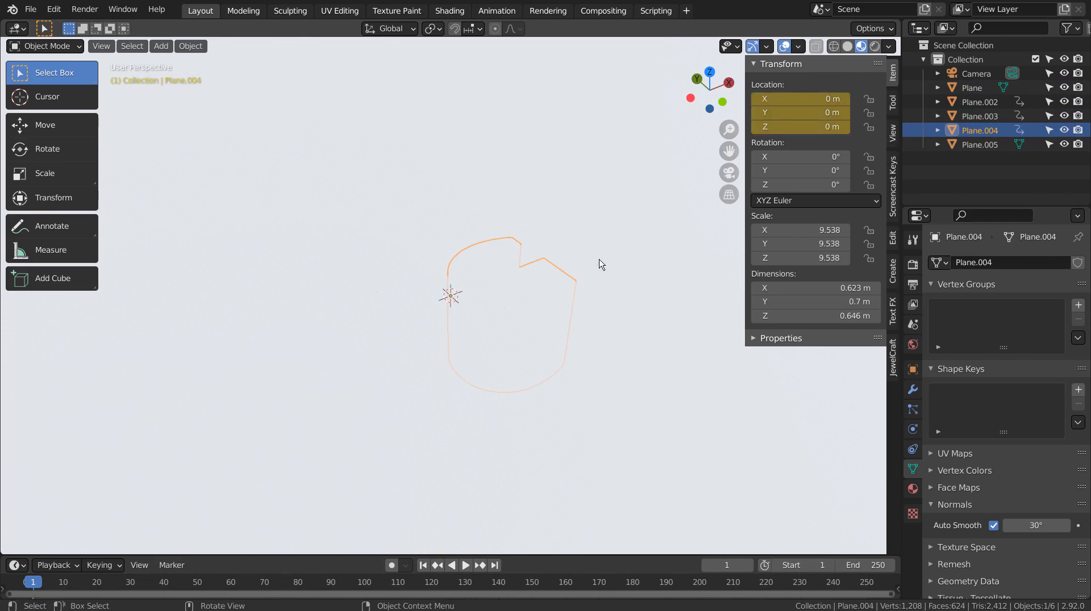
{"action": "left_click", "coordinate": [234, 583]}
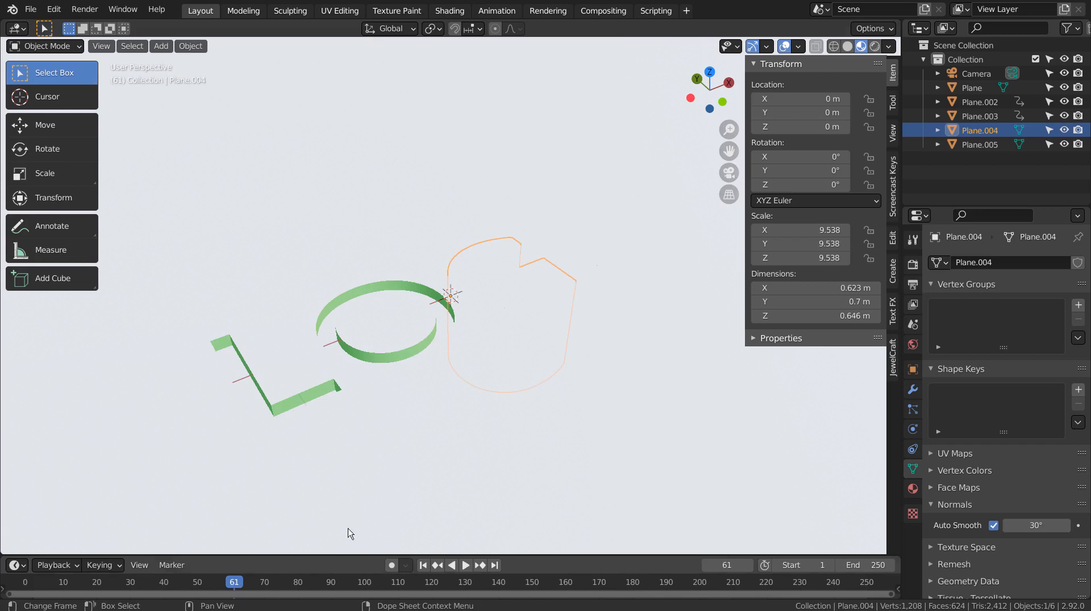
{"action": "left_click", "coordinate": [232, 586]}
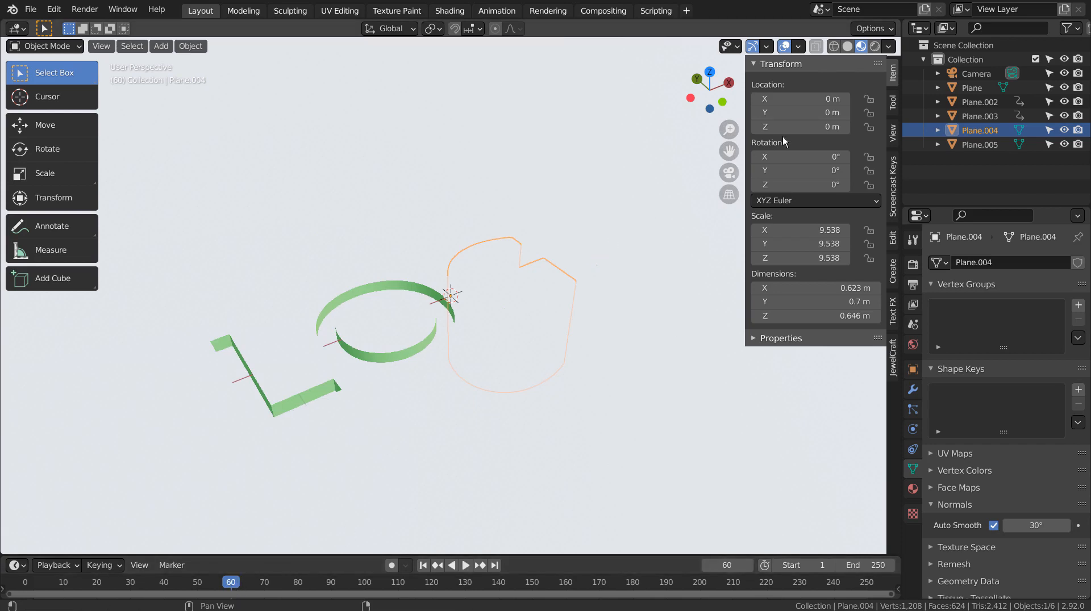
{"action": "key", "text": "i"}
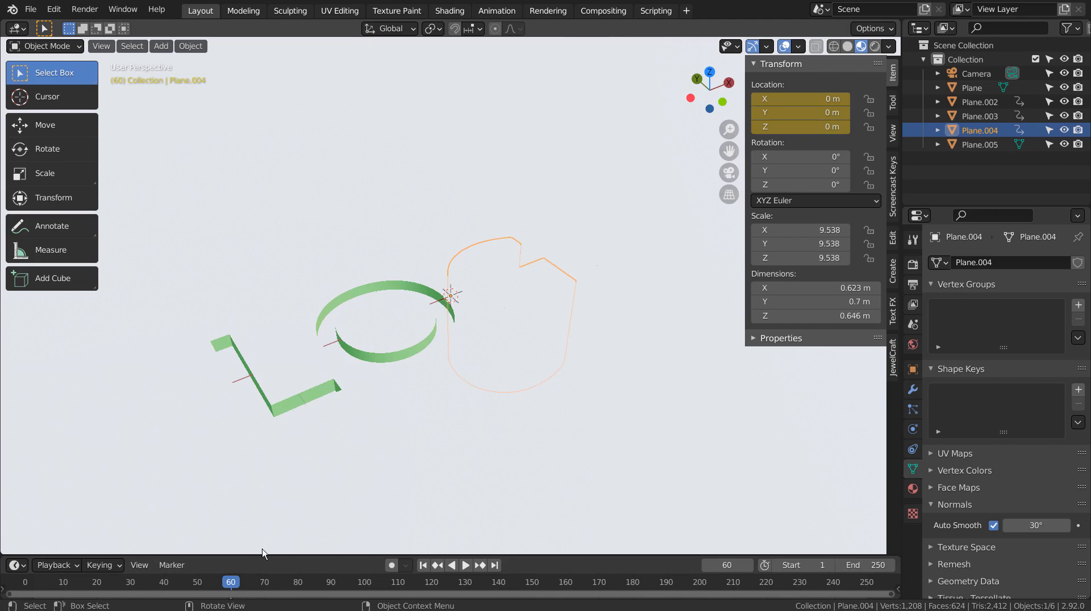
At frame 110, lower the letter G to a Z location of -0.1 m and keyframe its location.
{"action": "left_click", "coordinate": [400, 586]}
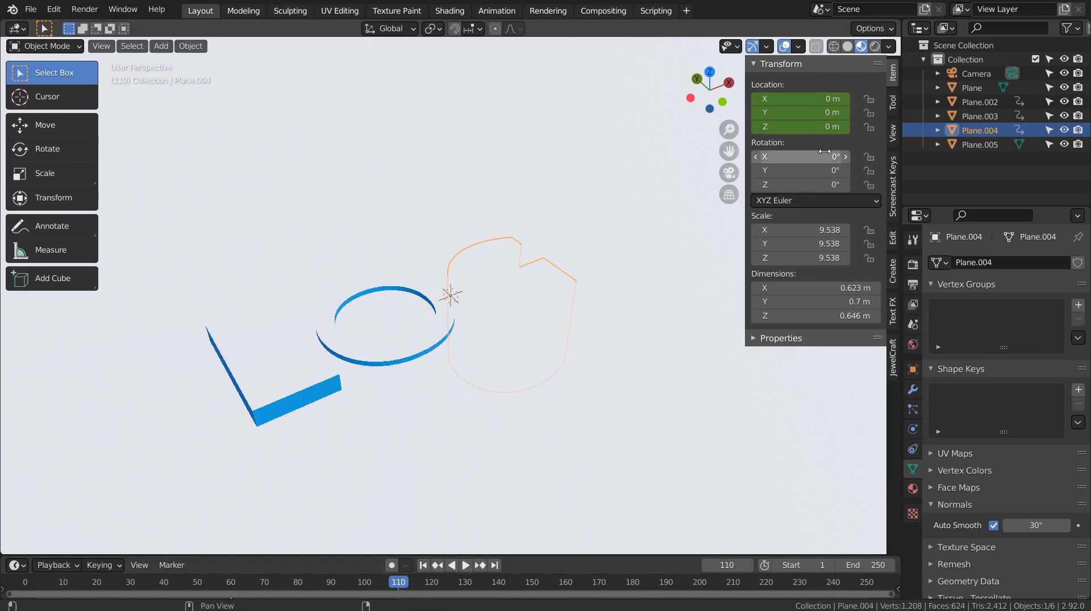
{"action": "left_click", "coordinate": [819, 127]}
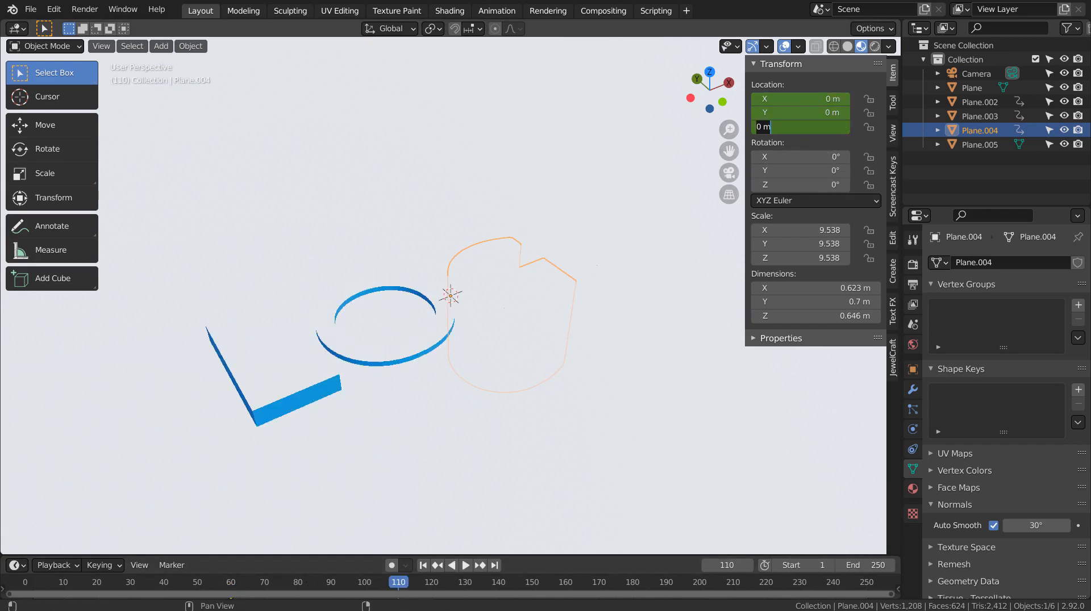
{"action": "type", "text": "-0.1"}
{"action": "key", "text": "Return"}
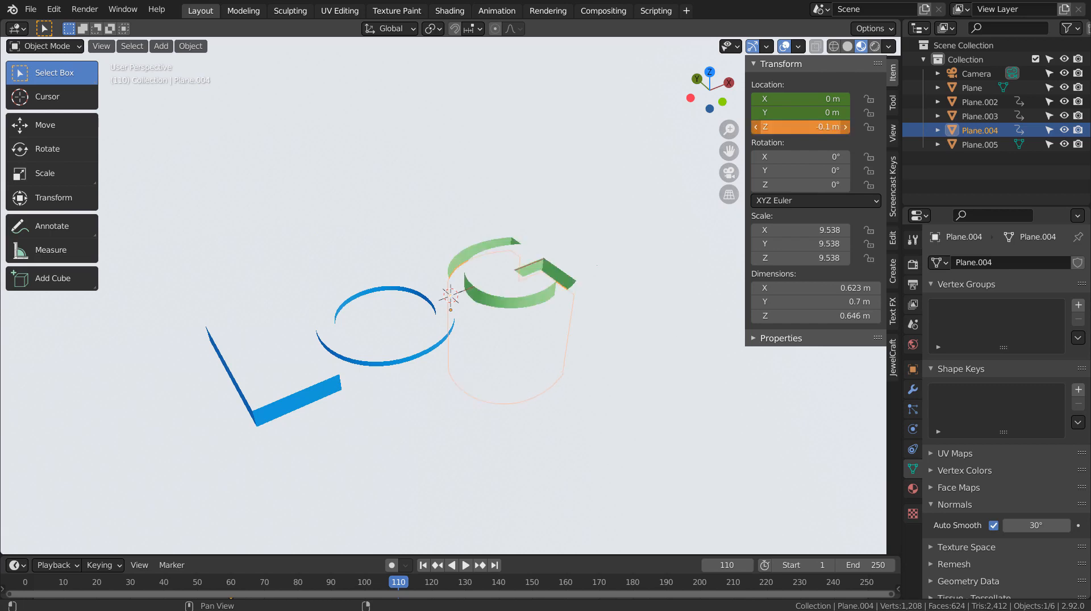
{"action": "key", "text": "i"}
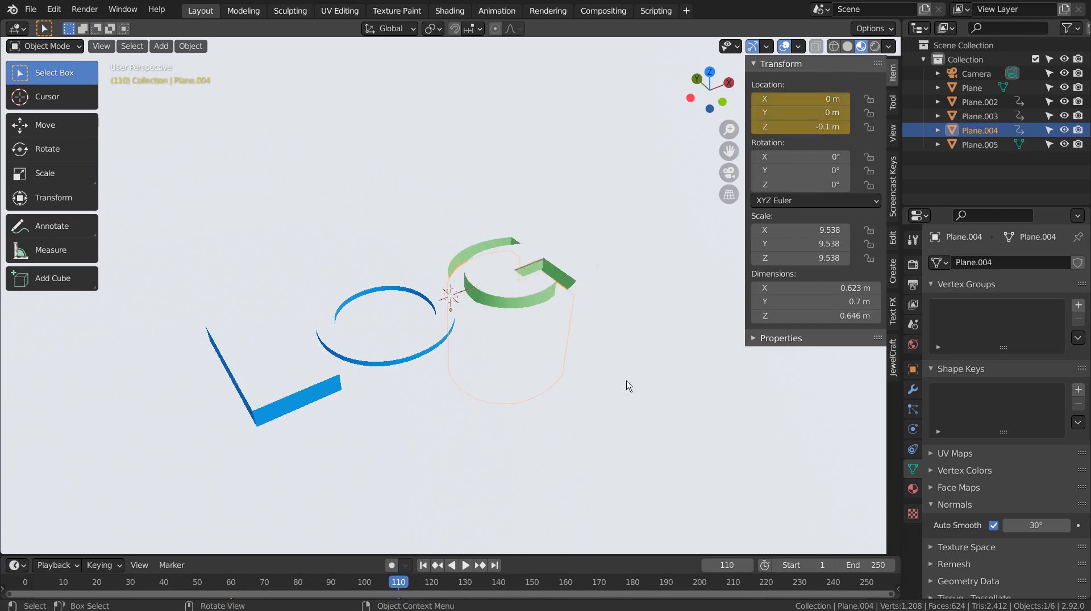
At frame 160, raise the letter G to a Z location of 0.1 m and keyframe its location.
{"action": "left_click", "coordinate": [567, 582]}
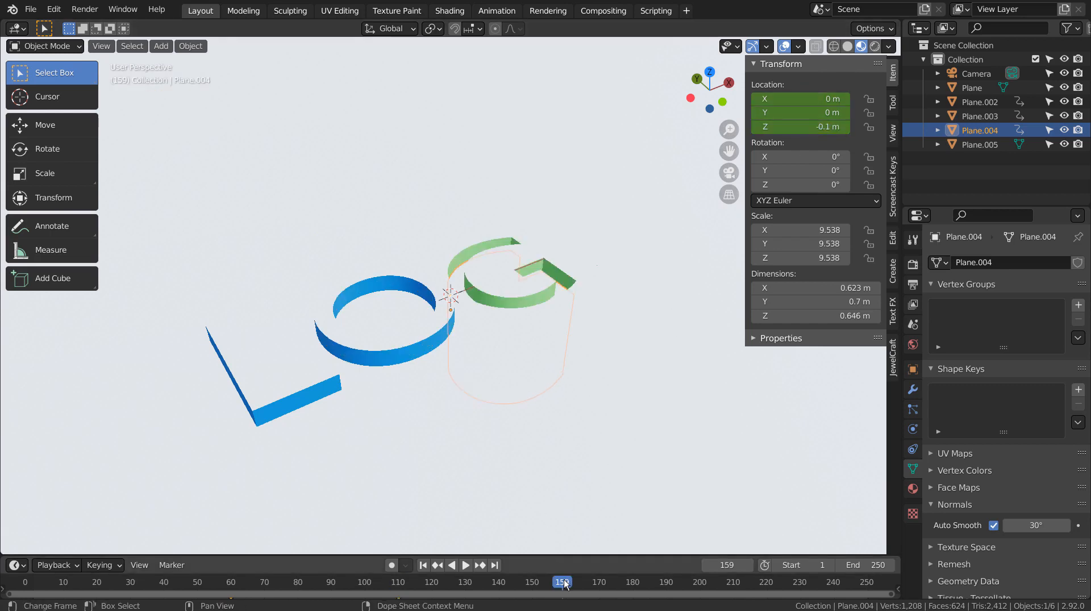
{"action": "key", "text": "space"}
{"action": "key", "text": "space"}
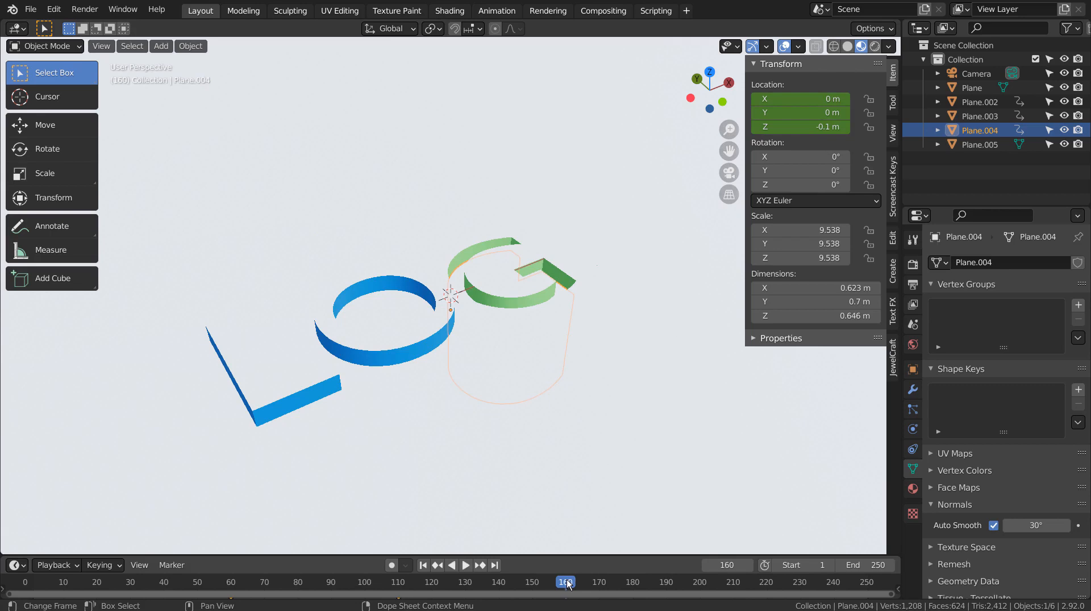
{"action": "left_click", "coordinate": [798, 131]}
{"action": "type", "text": "0.1"}
{"action": "key", "text": "Return"}
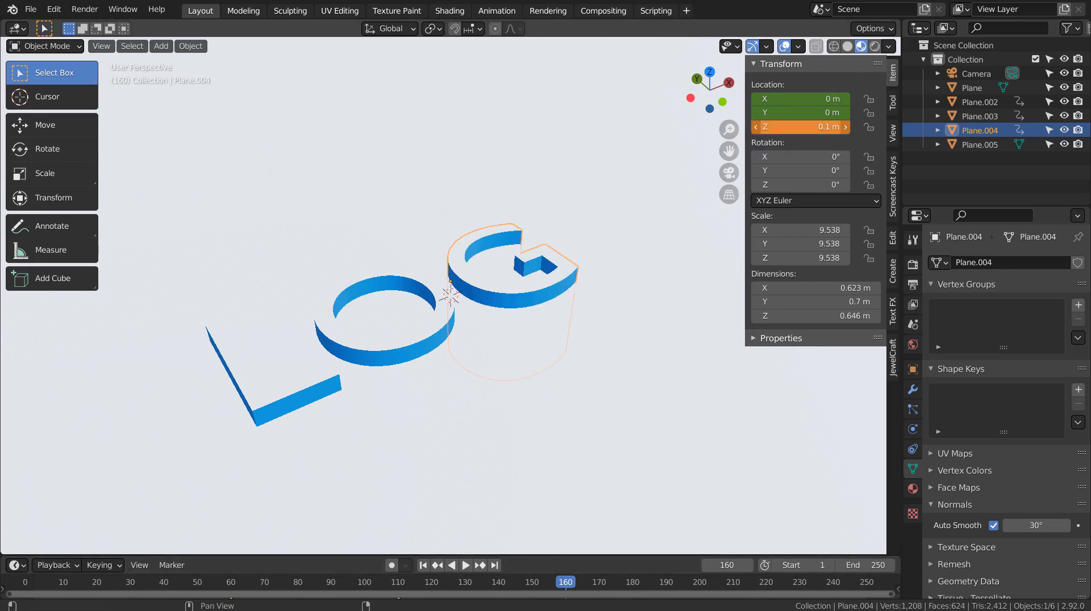
{"action": "key", "text": "i"}
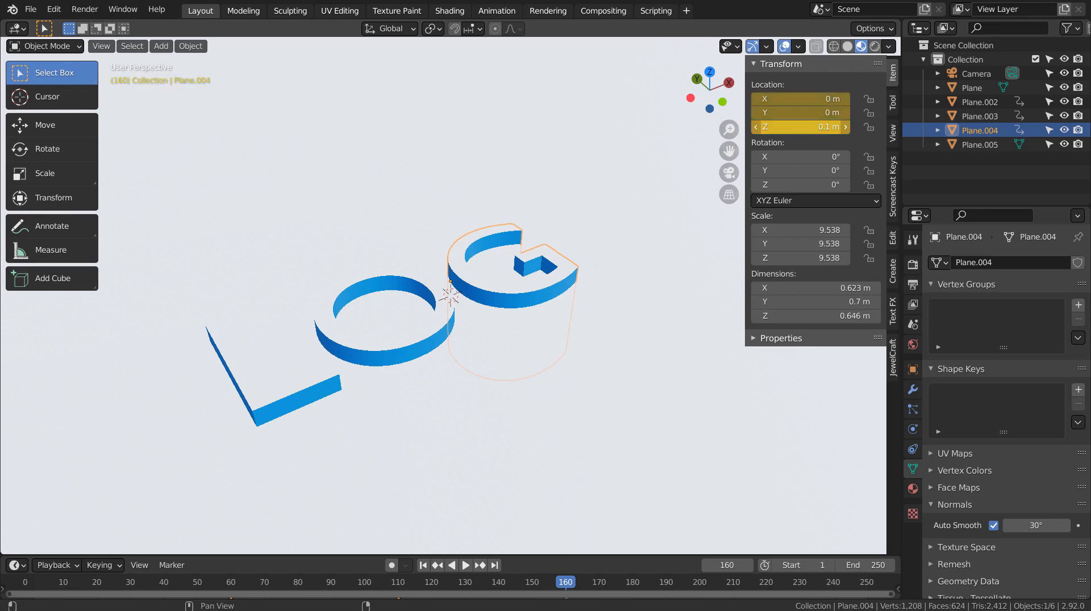
Insert a location keyframe for the last letter O at frame 120.
{"action": "left_click", "coordinate": [980, 144]}
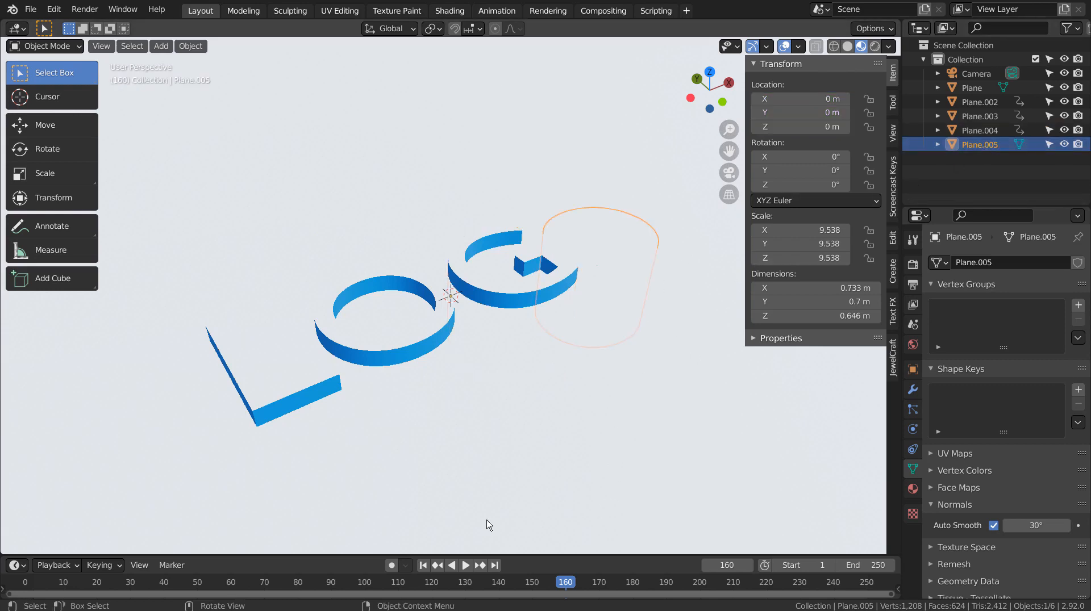
{"action": "left_click", "coordinate": [234, 584]}
{"action": "left_click", "coordinate": [334, 584]}
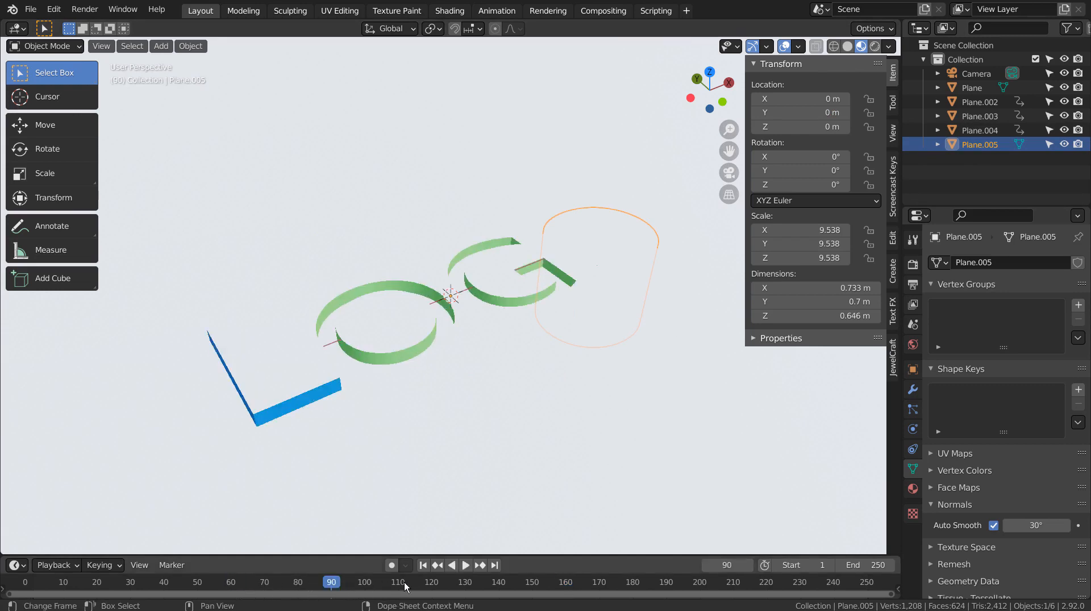
{"action": "left_click", "coordinate": [435, 584]}
{"action": "key", "text": "space"}
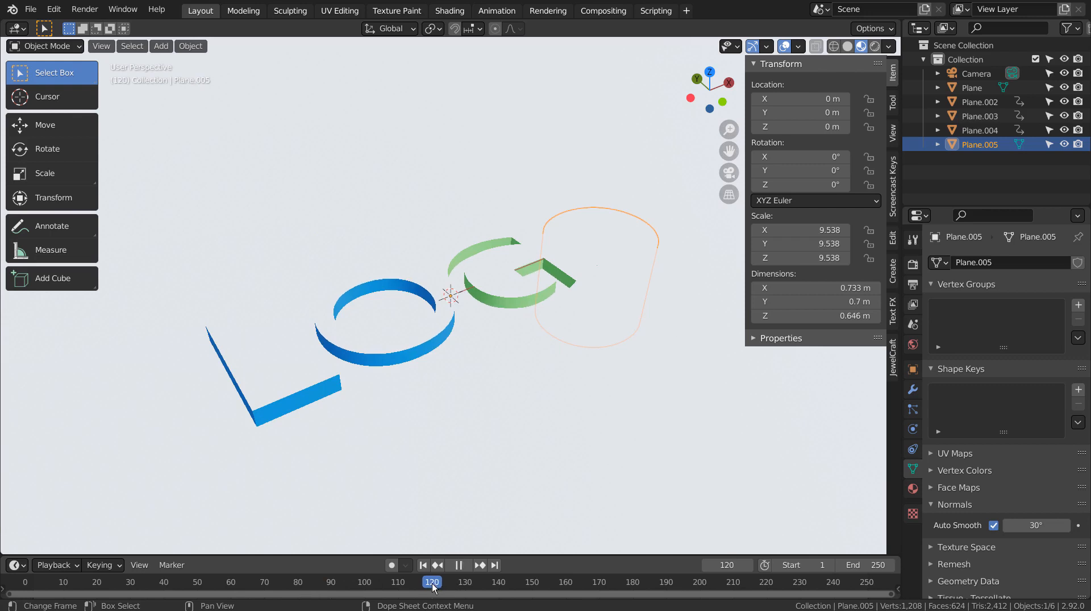
{"action": "key", "text": "Escape"}
{"action": "key", "text": "i"}
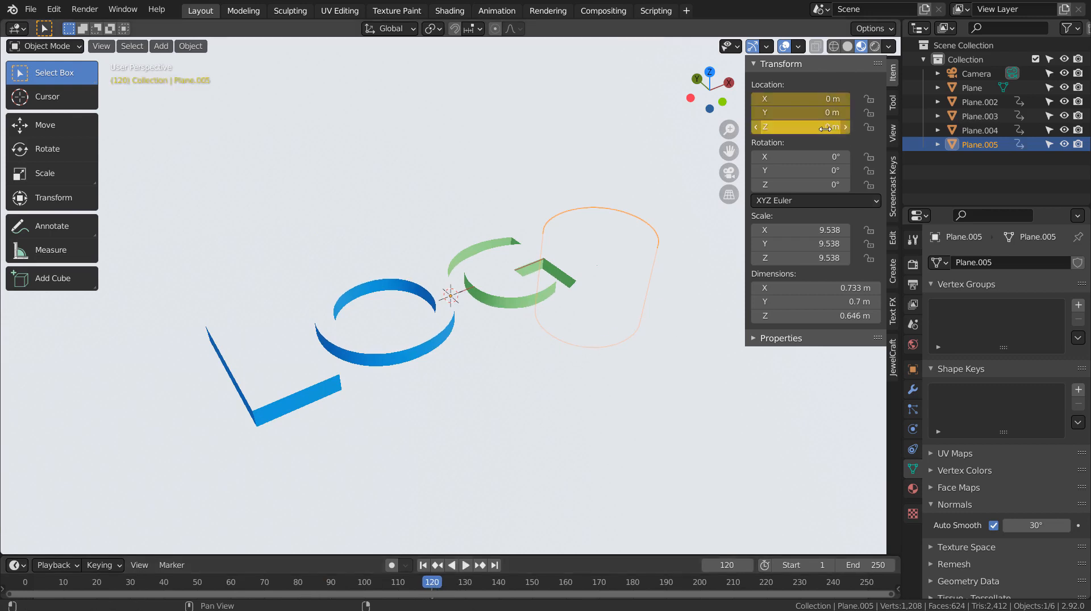
At frame 170, lower the last letter O to a Z location of -0.1 m and keyframe its location.
{"action": "left_click", "coordinate": [601, 588]}
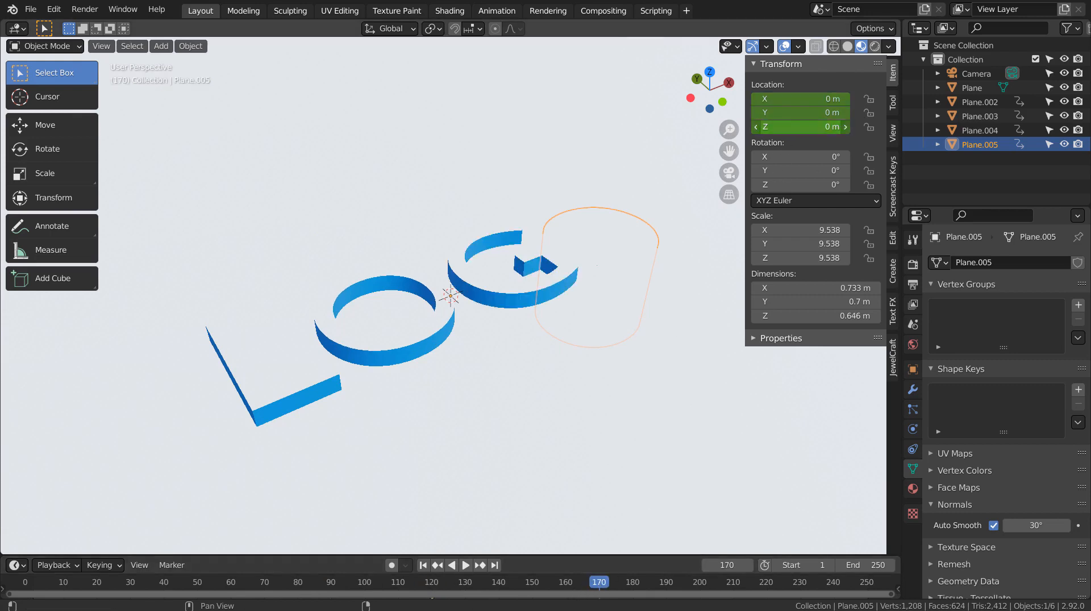
{"action": "double_click", "coordinate": [801, 127]}
{"action": "type", "text": "-0.1"}
{"action": "key", "text": "Return"}
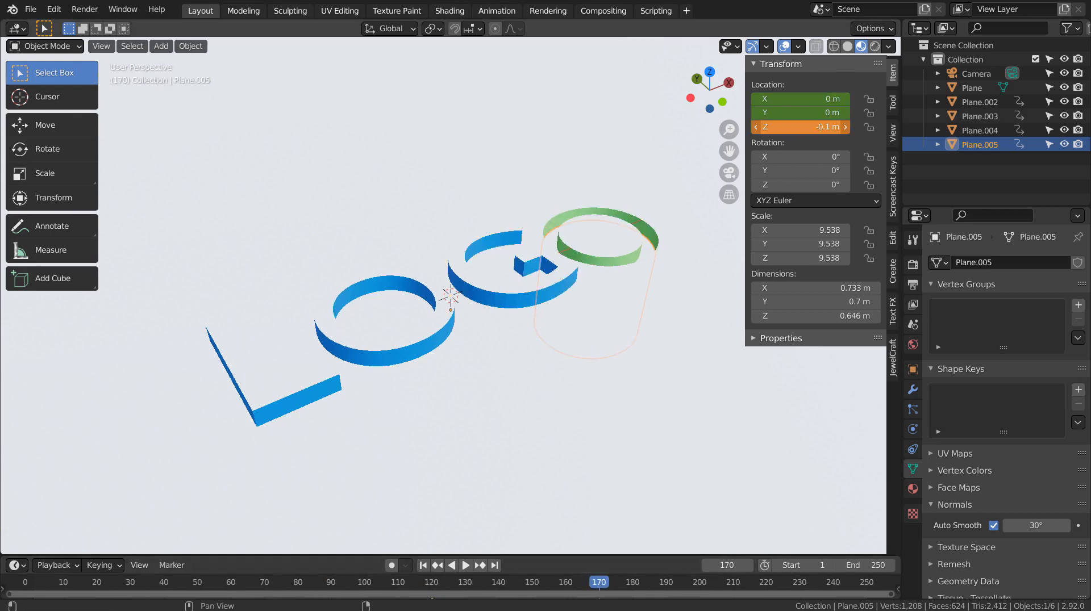
{"action": "key", "text": "i"}
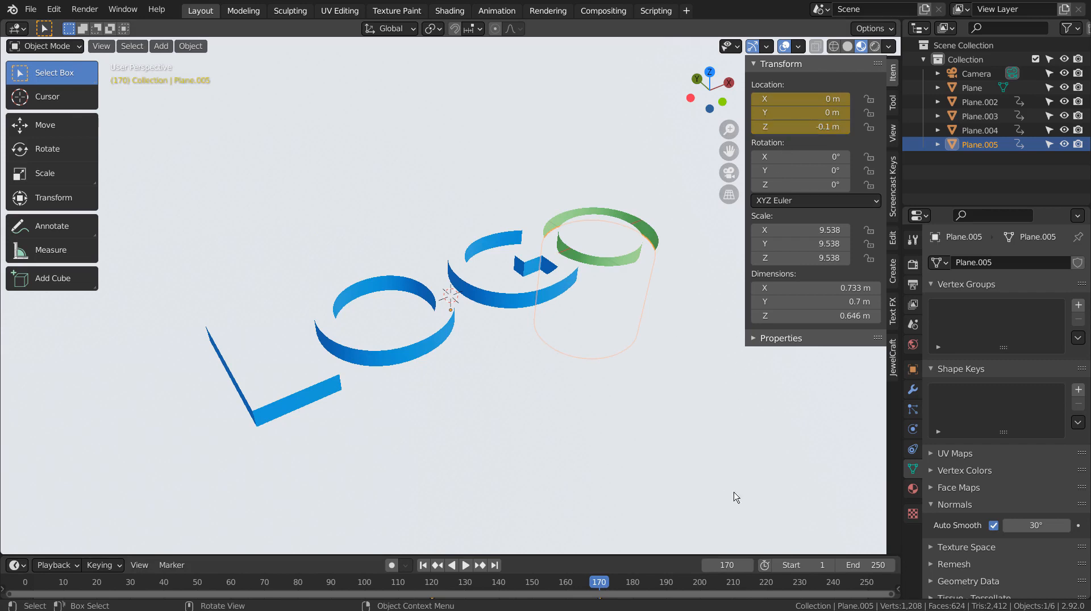
At frame 220, raise the last letter O to a Z location of 0.1 m and keyframe its location.
{"action": "left_click_drag", "start_coordinate": [766, 582], "coordinate": [768, 587]}
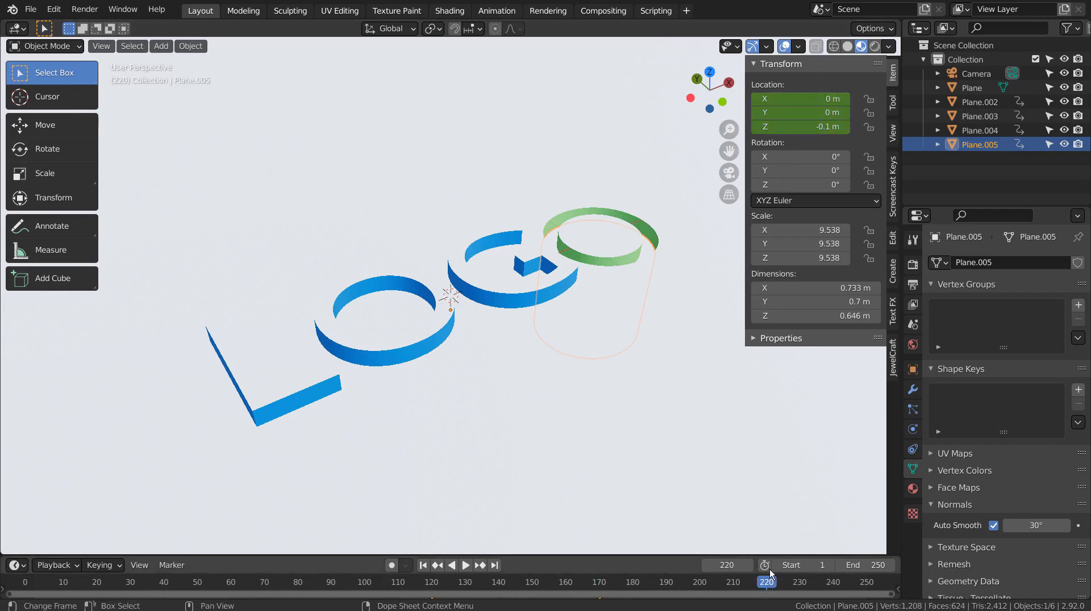
{"action": "left_click", "coordinate": [801, 127]}
{"action": "type", "text": ".`1"}
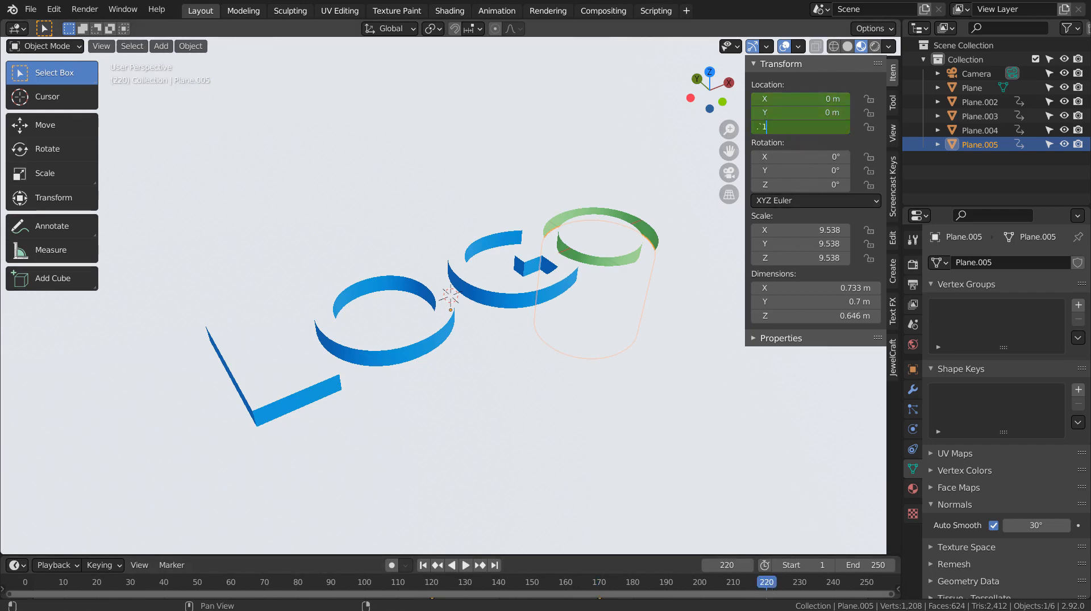
{"action": "type", "text": ".1"}
{"action": "key", "text": "Return"}
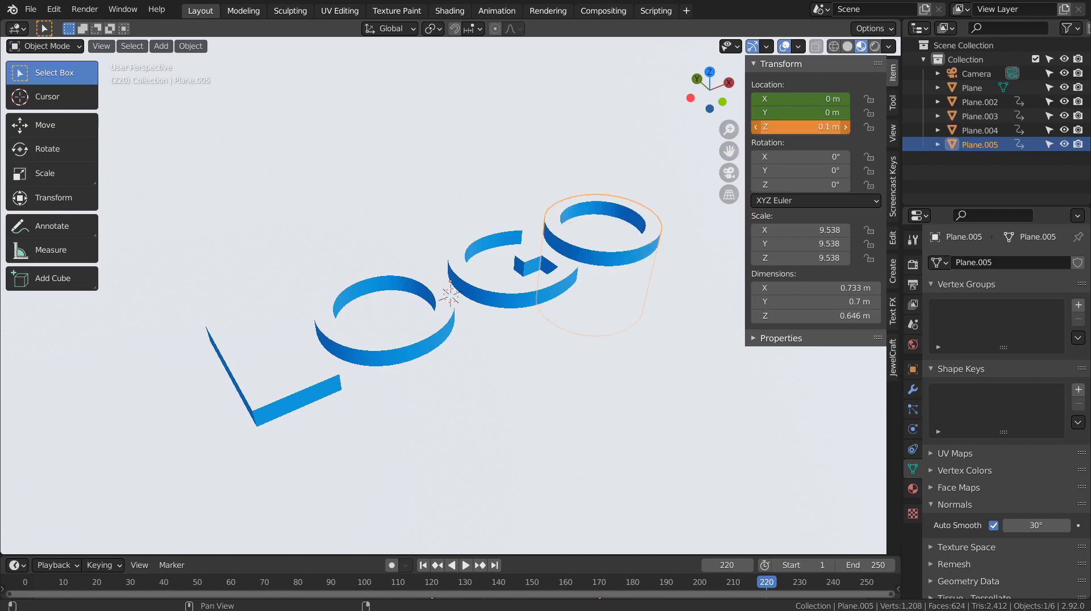
Play the animation from frame 1 to check the staggered motion of all four letters, then stop it.
{"action": "left_click", "coordinate": [423, 565]}
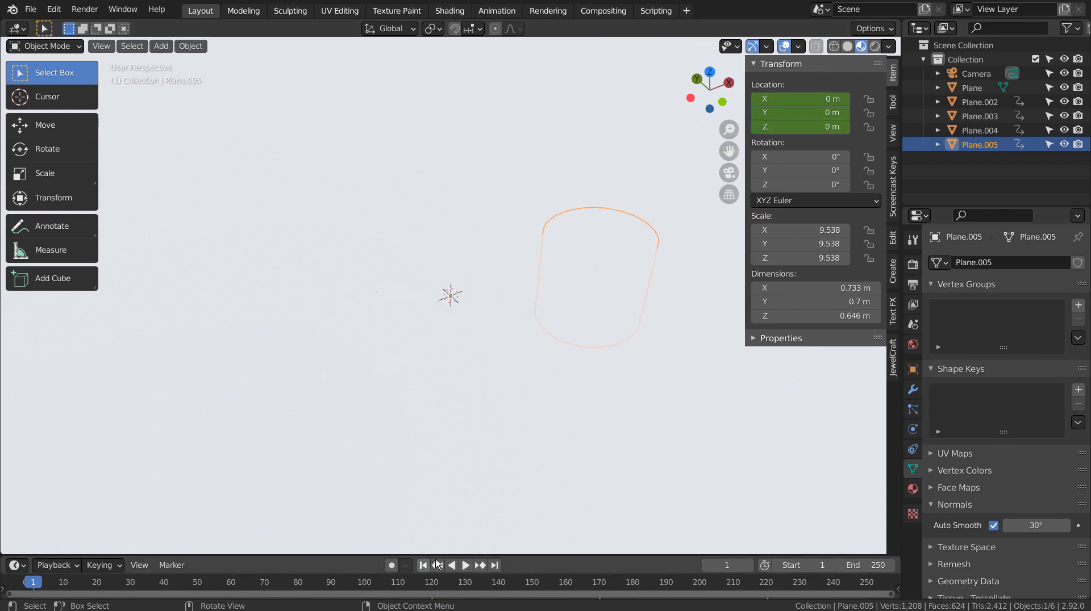
{"action": "left_click", "coordinate": [532, 487]}
{"action": "left_click", "coordinate": [465, 565]}
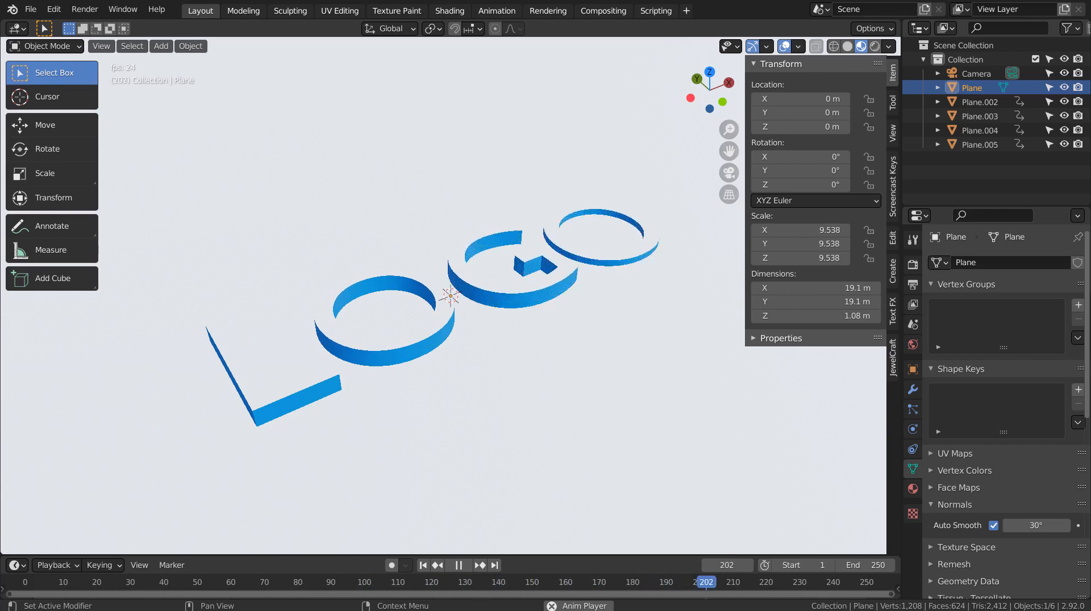
{"action": "left_click", "coordinate": [459, 565]}
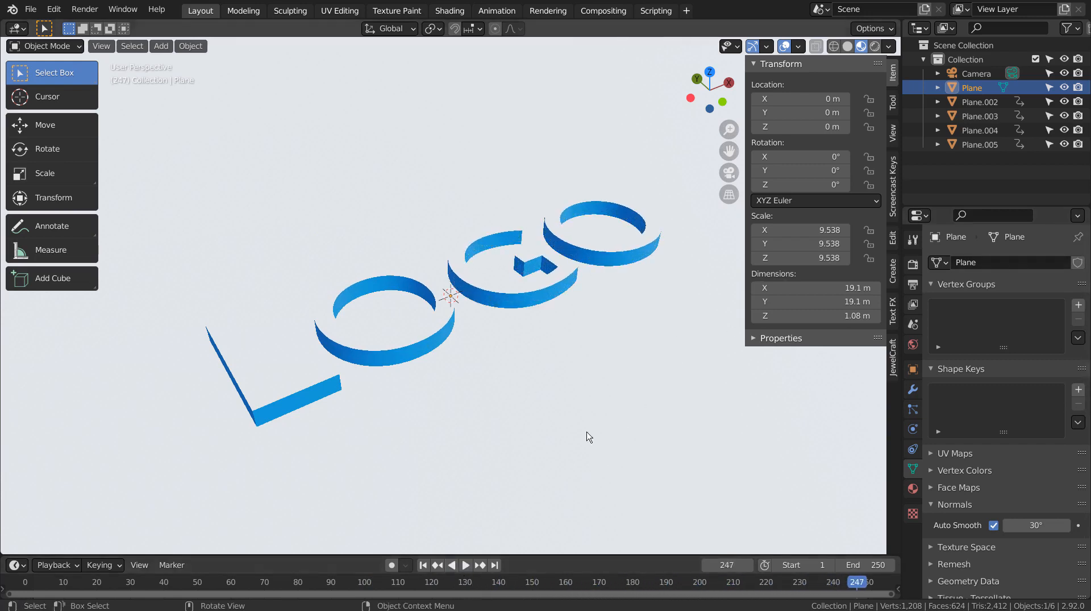
Align the camera to the current view and move it backward until the whole LOGO fits inside the frame.
{"action": "key", "text": "ctrl+alt+KP_0"}
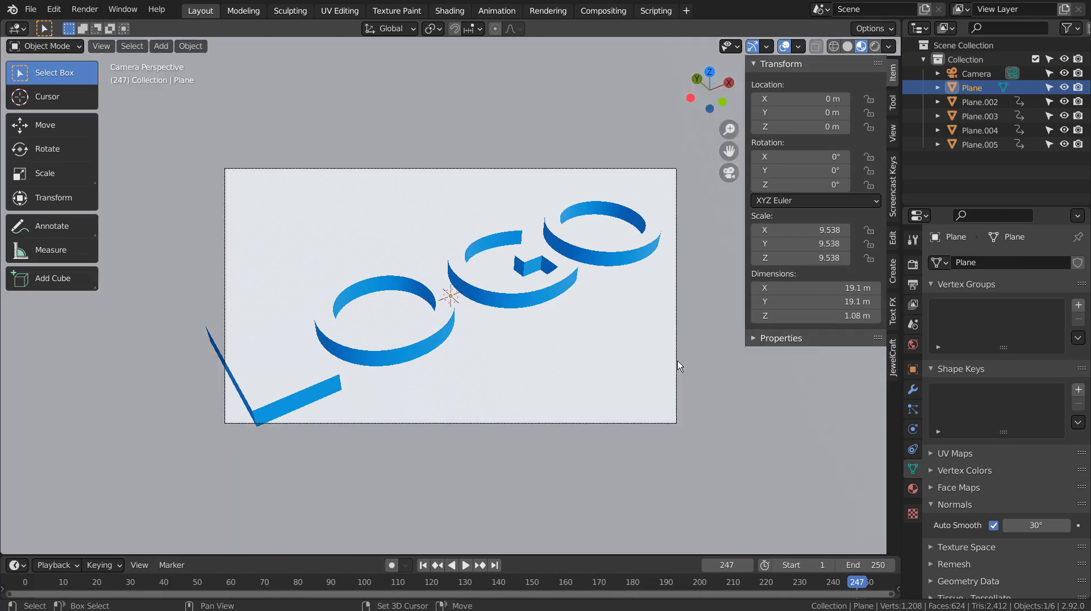
{"action": "key", "text": "shift+grave"}
{"action": "key", "text": "s"}
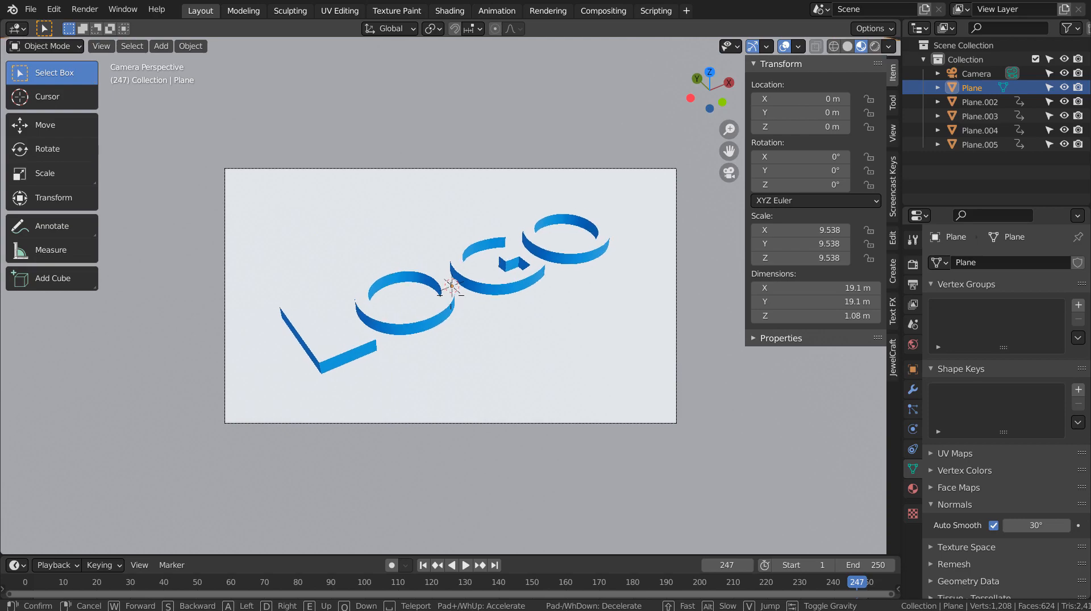
{"action": "left_click", "coordinate": [451, 296]}
Show the scene in rendered shading and replace the world's forest.exr background color with a Sky Texture.
{"action": "left_click", "coordinate": [876, 46]}
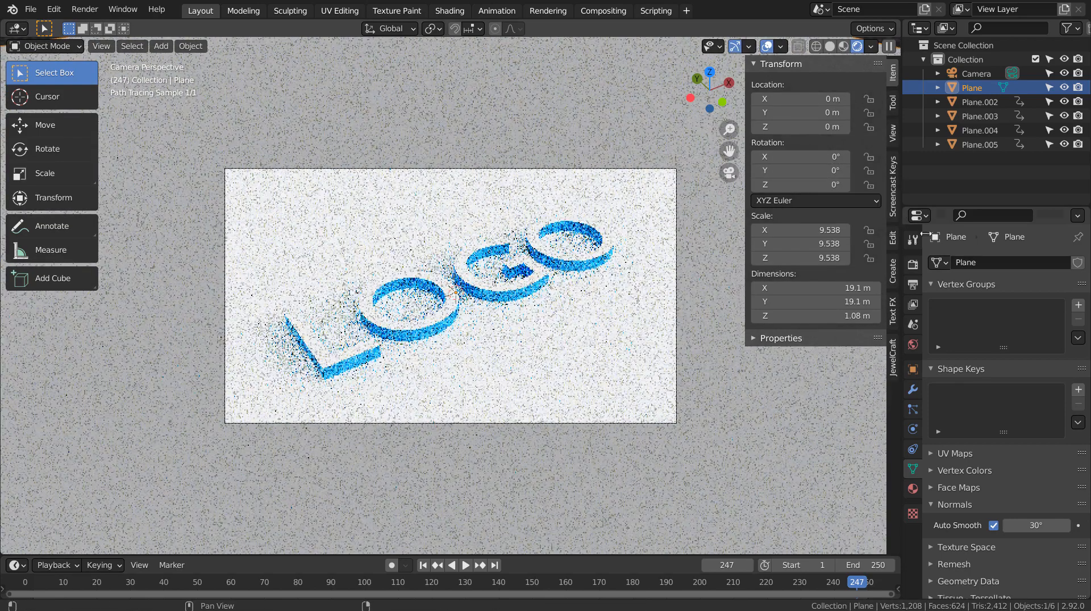
{"action": "left_click", "coordinate": [913, 344]}
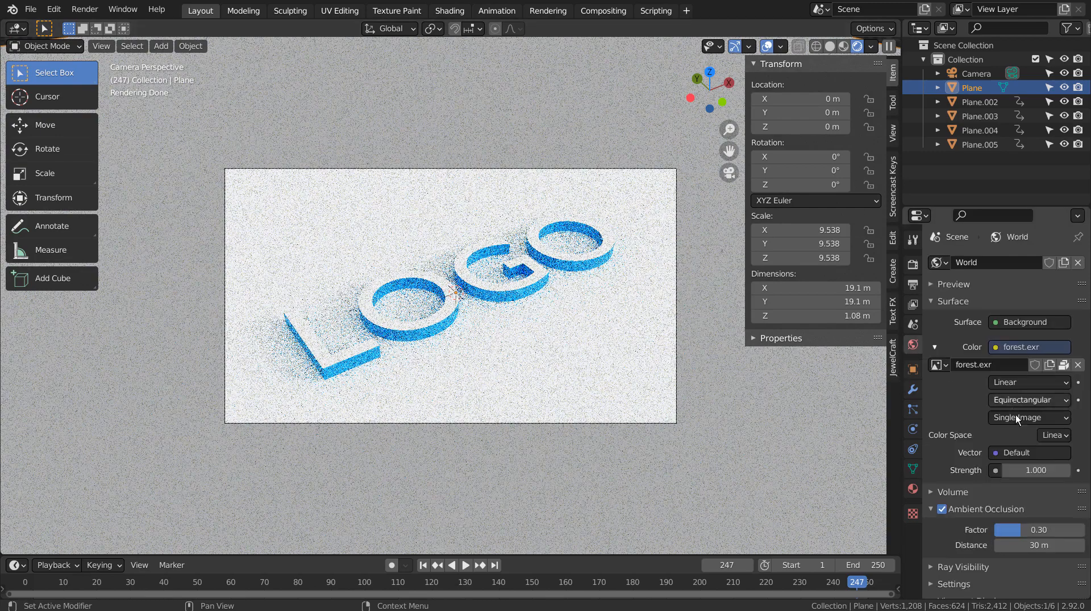
{"action": "left_click", "coordinate": [1007, 348]}
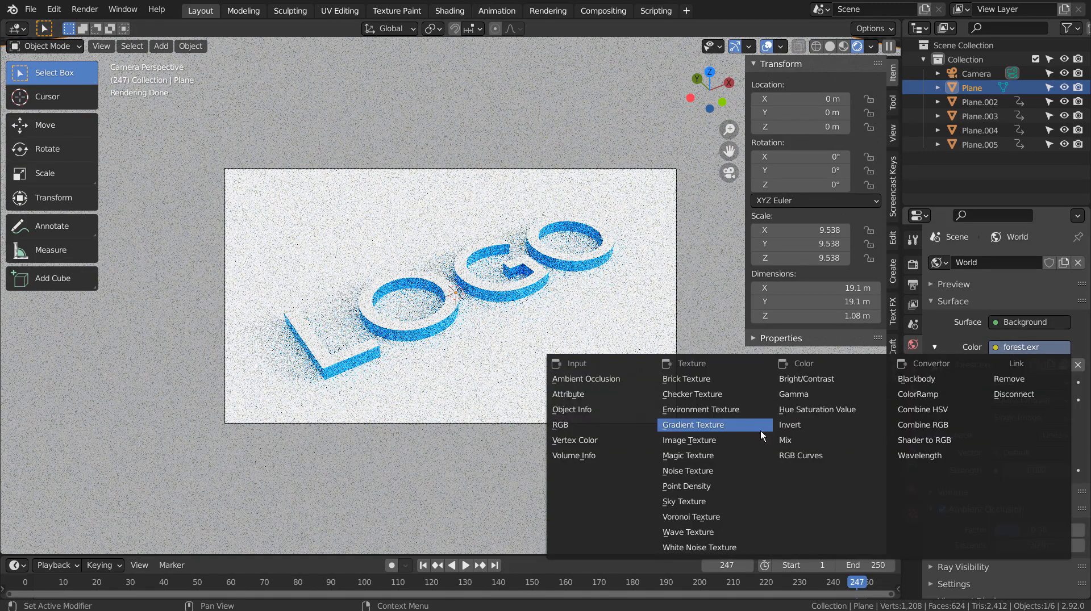
{"action": "left_click", "coordinate": [703, 501]}
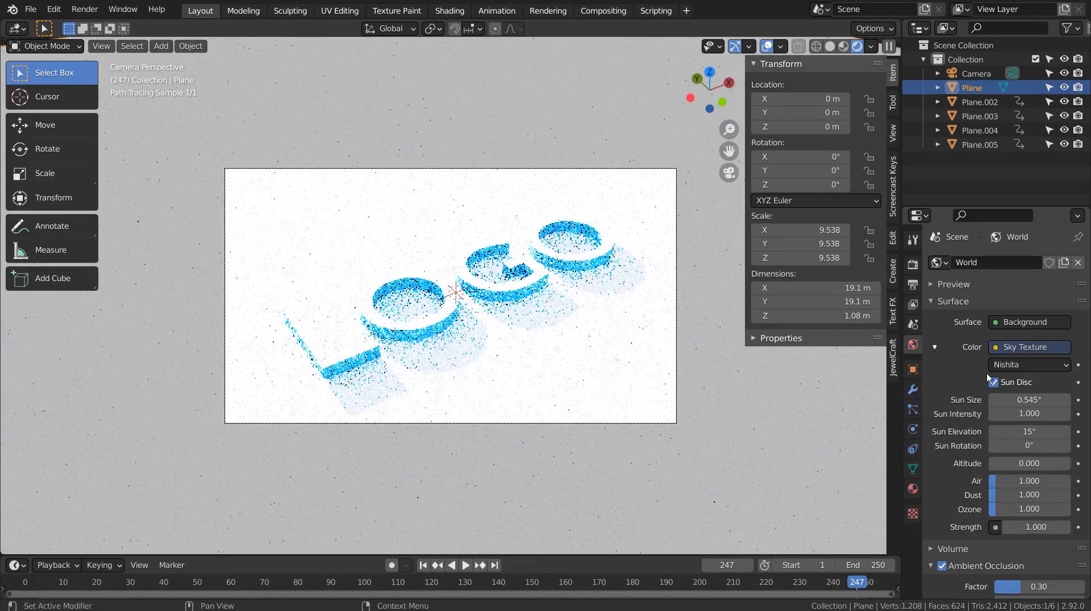
Set the sky texture's sun intensity to 0.1 and the world background strength to 0.3.
{"action": "left_click", "coordinate": [1034, 417]}
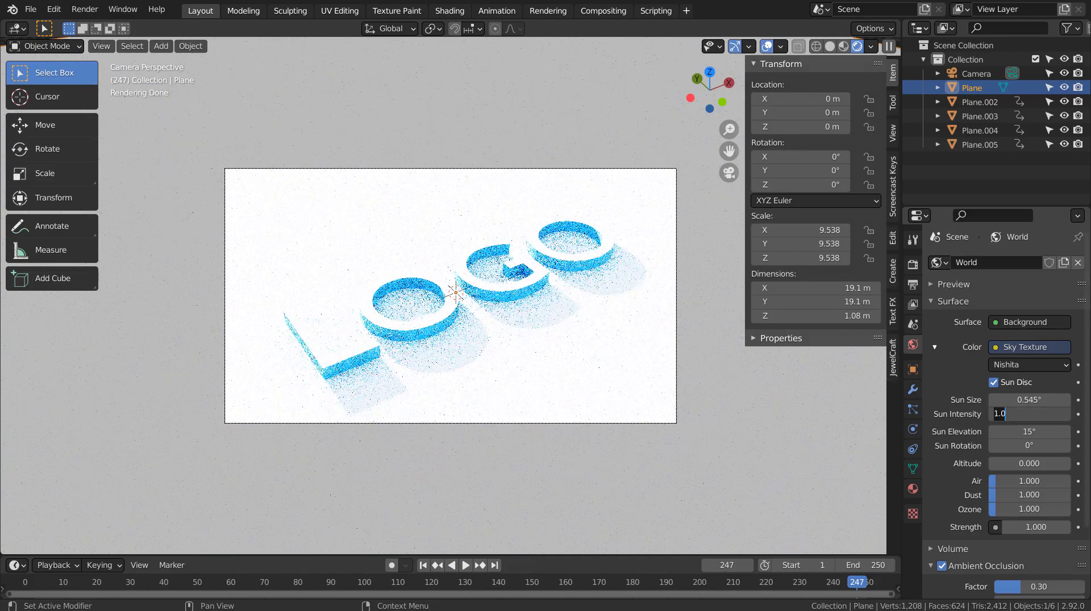
{"action": "type", "text": "0.1"}
{"action": "key", "text": "Return"}
{"action": "left_click", "coordinate": [1036, 527]}
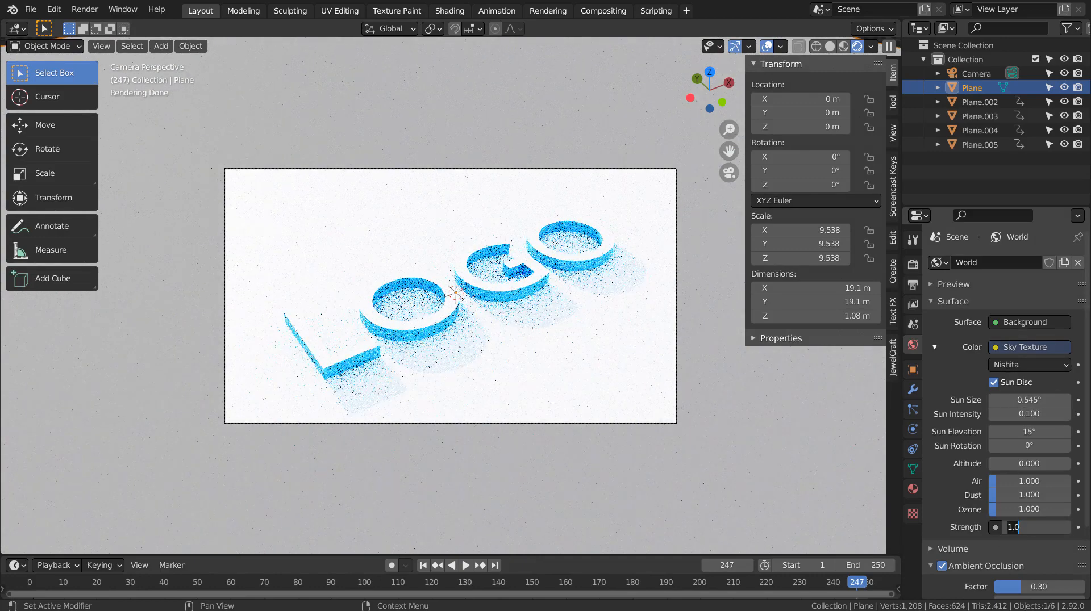
{"action": "type", "text": "0.3"}
{"action": "key", "text": "Return"}
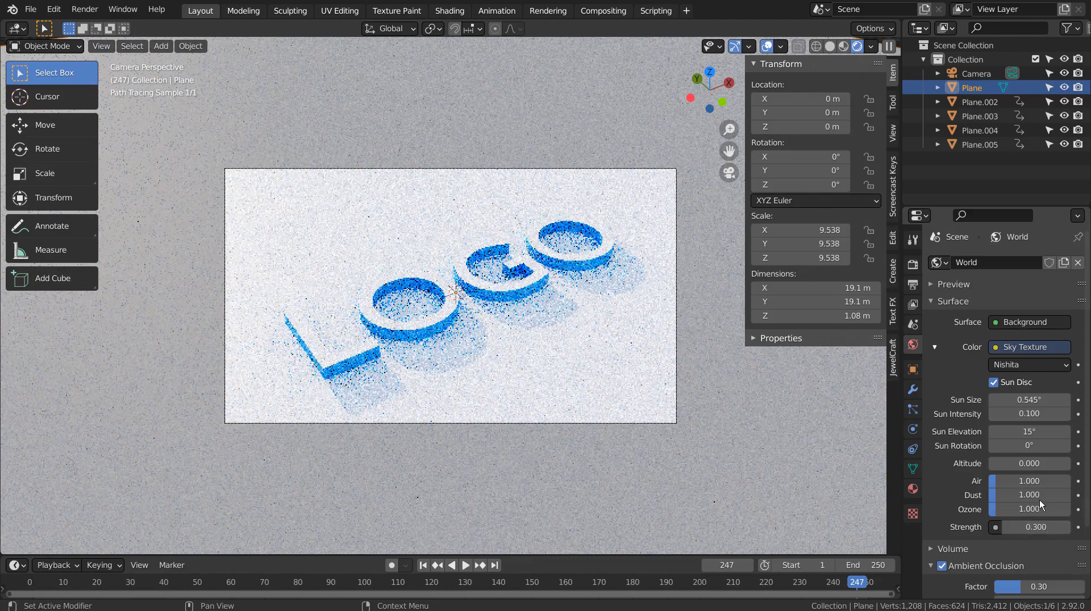
Set the sky texture's sun rotation to 320° and its sun elevation to 45°.
{"action": "left_click", "coordinate": [1030, 446]}
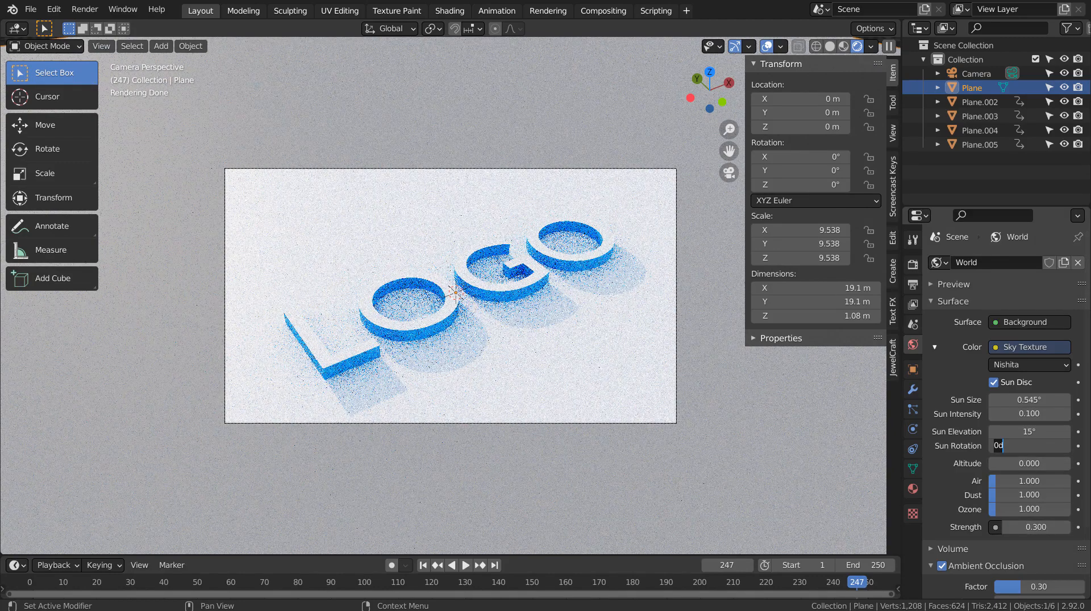
{"action": "type", "text": "320d"}
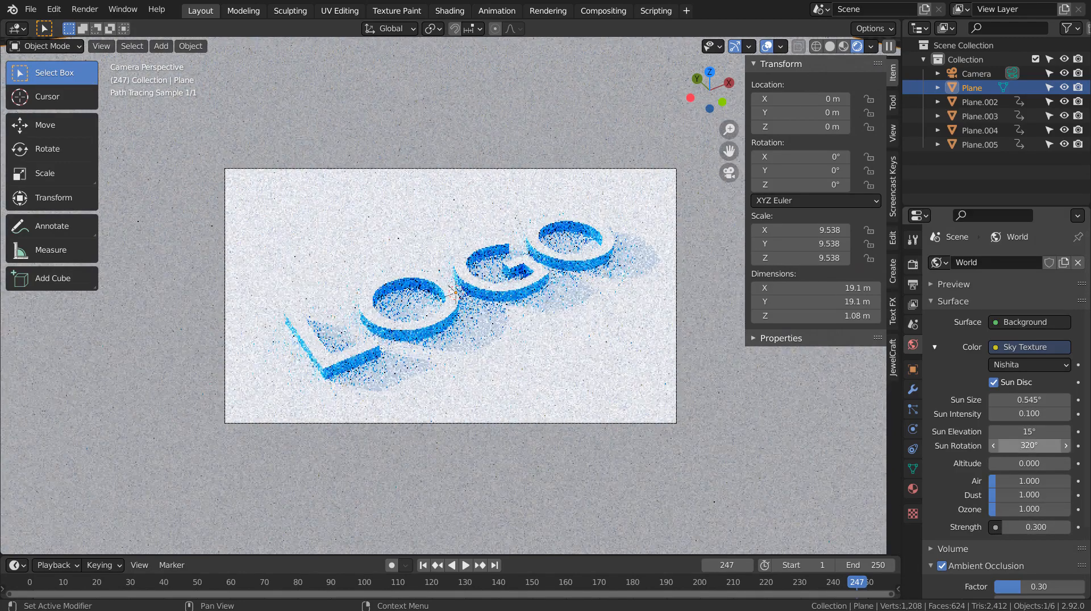
{"action": "key", "text": "Return"}
{"action": "left_click", "coordinate": [1026, 434]}
{"action": "type", "text": "45"}
{"action": "key", "text": "Return"}
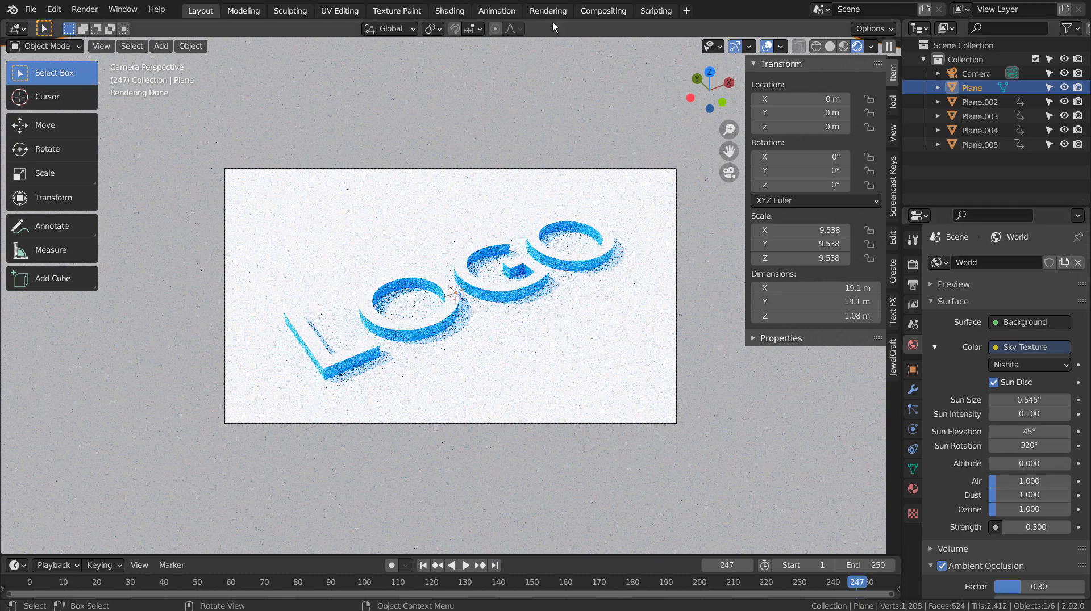
Set the Cycles render samples to 32 and return the viewport to solid shading.
{"action": "left_click", "coordinate": [599, 11]}
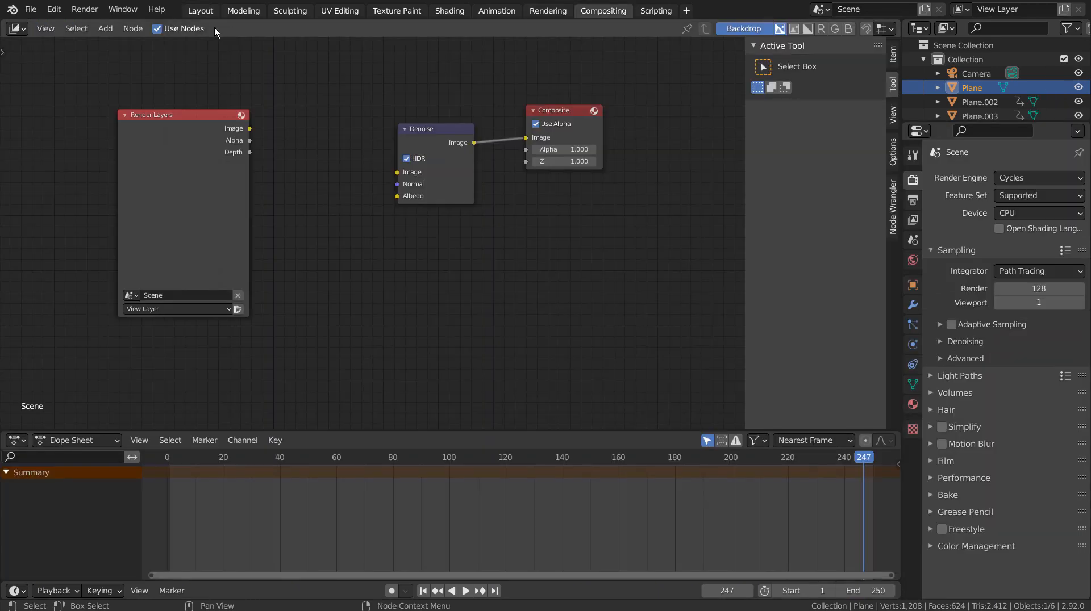
{"action": "left_click", "coordinate": [206, 10]}
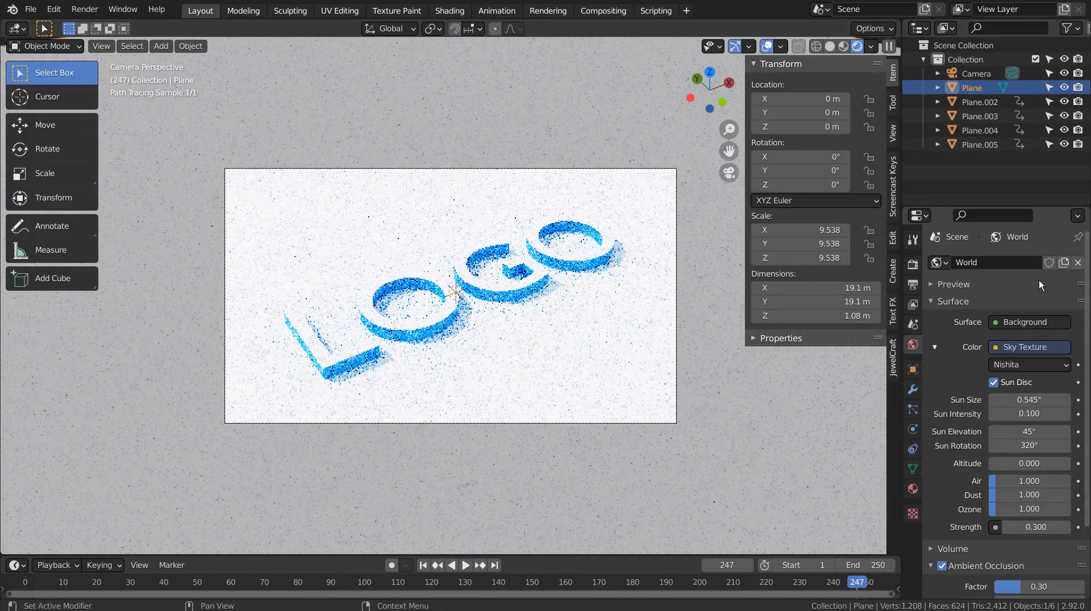
{"action": "left_click", "coordinate": [912, 265]}
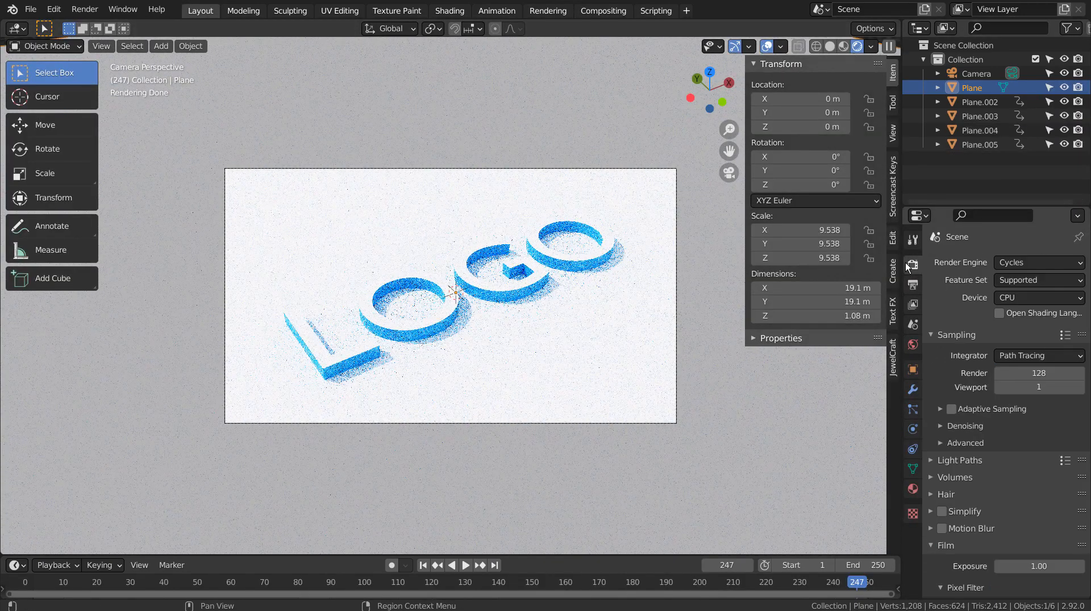
{"action": "left_click", "coordinate": [1038, 374]}
{"action": "type", "text": "32"}
{"action": "key", "text": "Return"}
{"action": "left_click", "coordinate": [829, 46]}
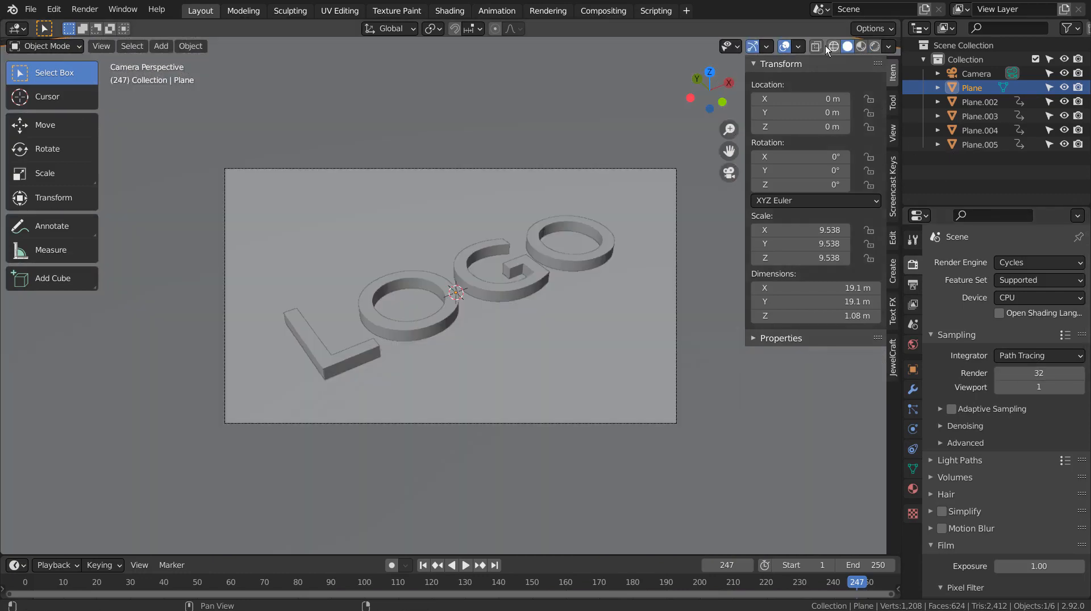